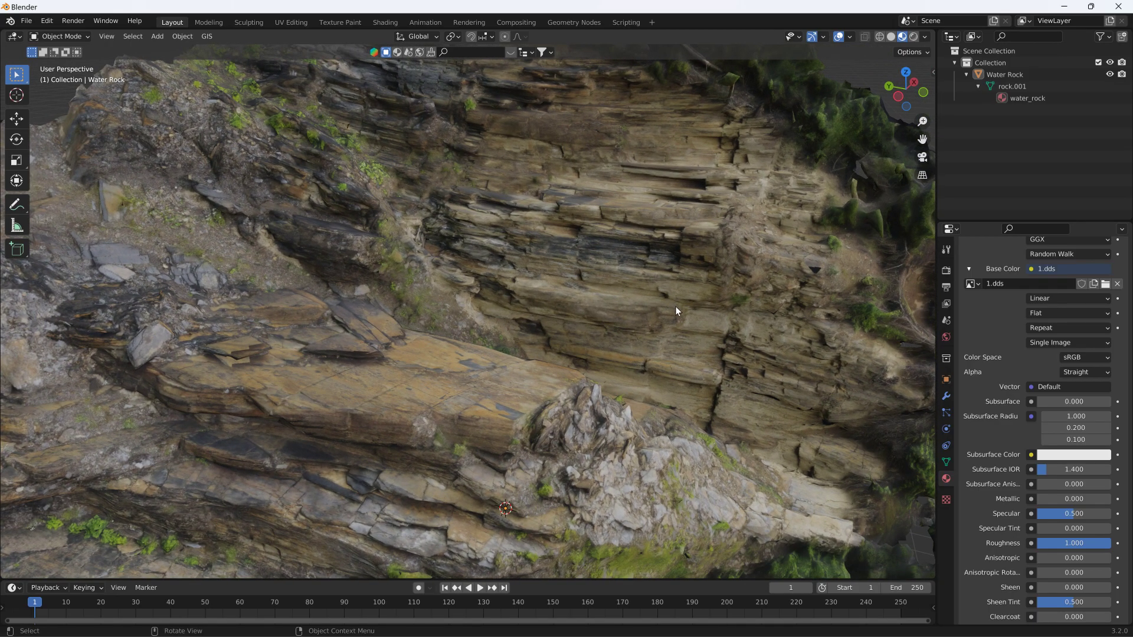
Select the Water Rock object and examine its mesh density in wireframe shading before returning to material preview shading.
{"action": "scroll", "coordinate": [503, 555], "scroll_direction": "down", "scroll_amount": 5}
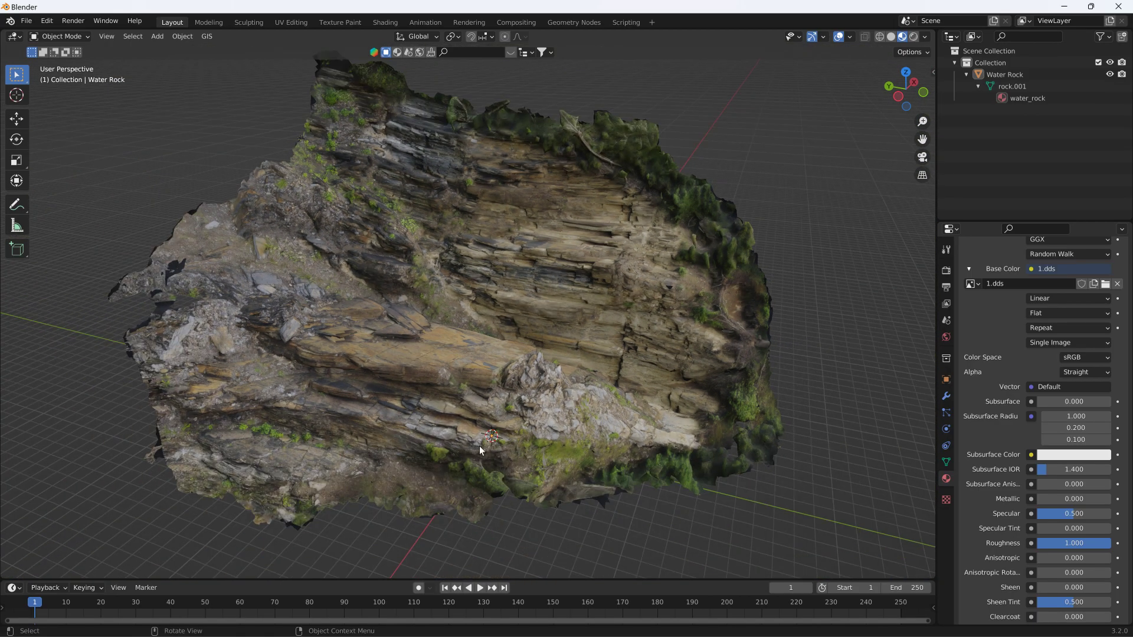
{"action": "left_click", "coordinate": [556, 339]}
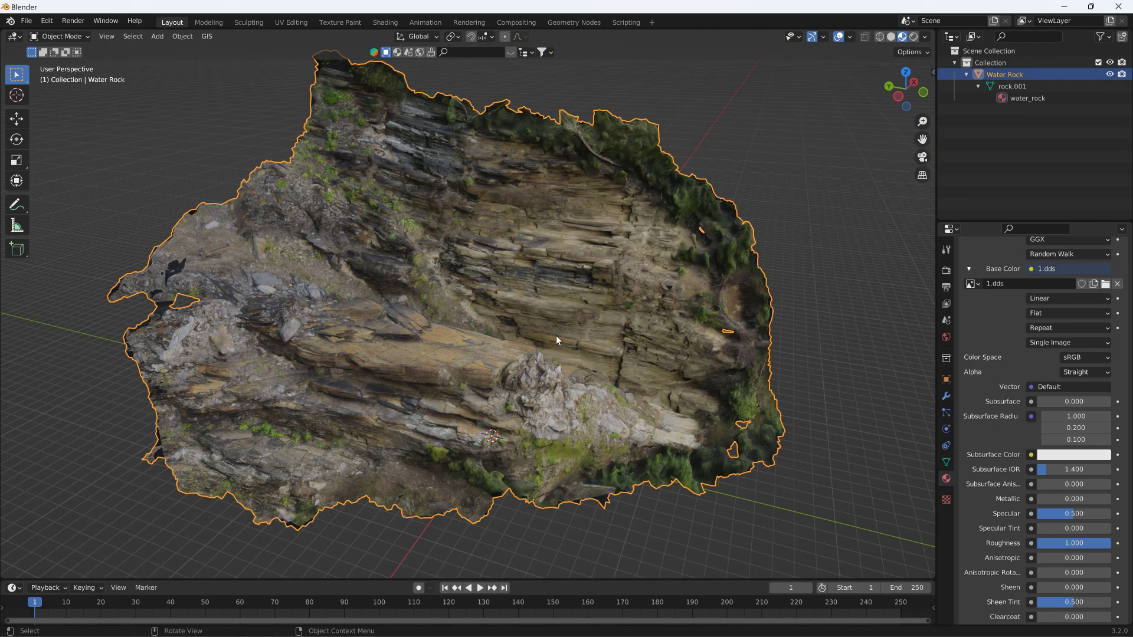
{"action": "left_click", "coordinate": [879, 37]}
{"action": "scroll", "coordinate": [584, 221], "scroll_direction": "up", "scroll_amount": 3}
{"action": "middle_click_drag", "start_coordinate": [584, 221], "coordinate": [581, 221]}
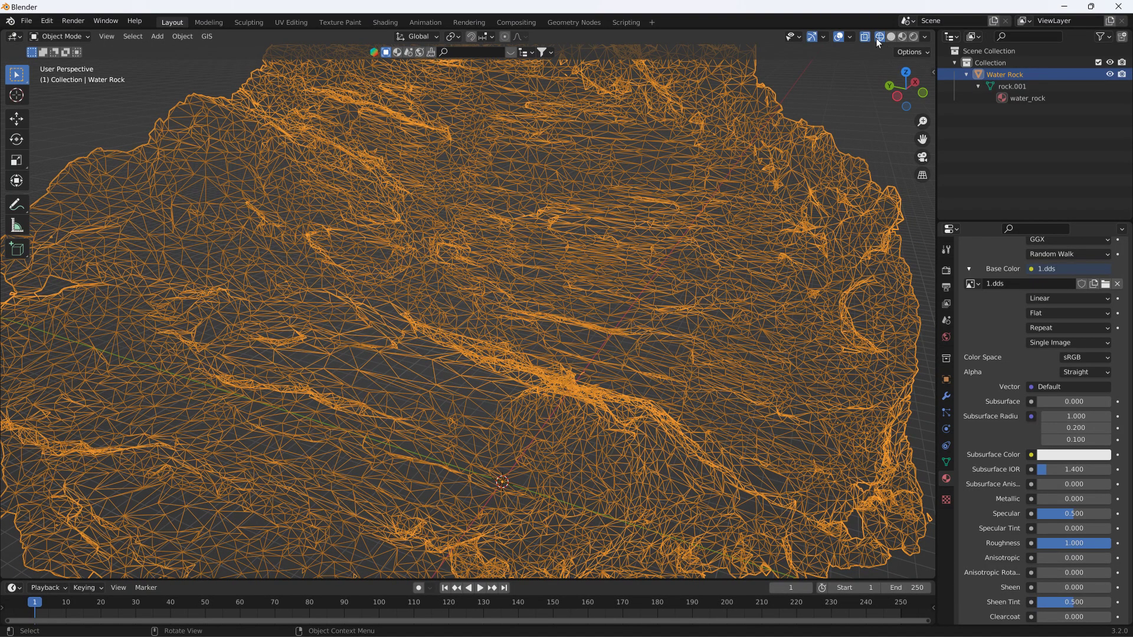
{"action": "left_click", "coordinate": [901, 36]}
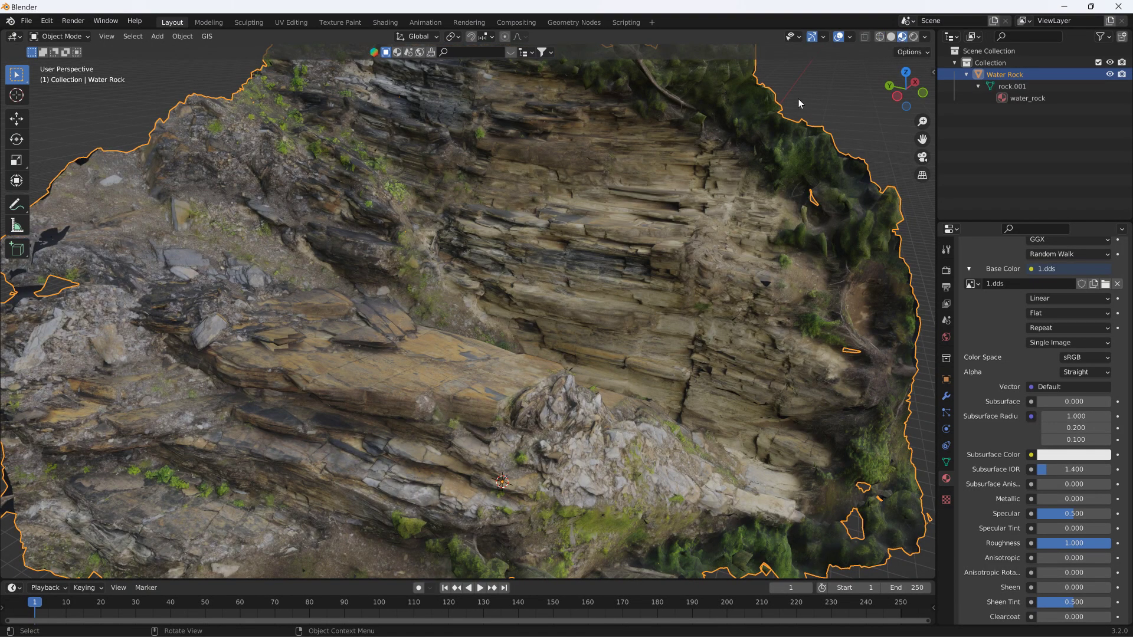
Duplicate the Water Rock object, leaving the copy at the original's position.
{"action": "scroll", "coordinate": [635, 215], "scroll_direction": "down", "scroll_amount": 6}
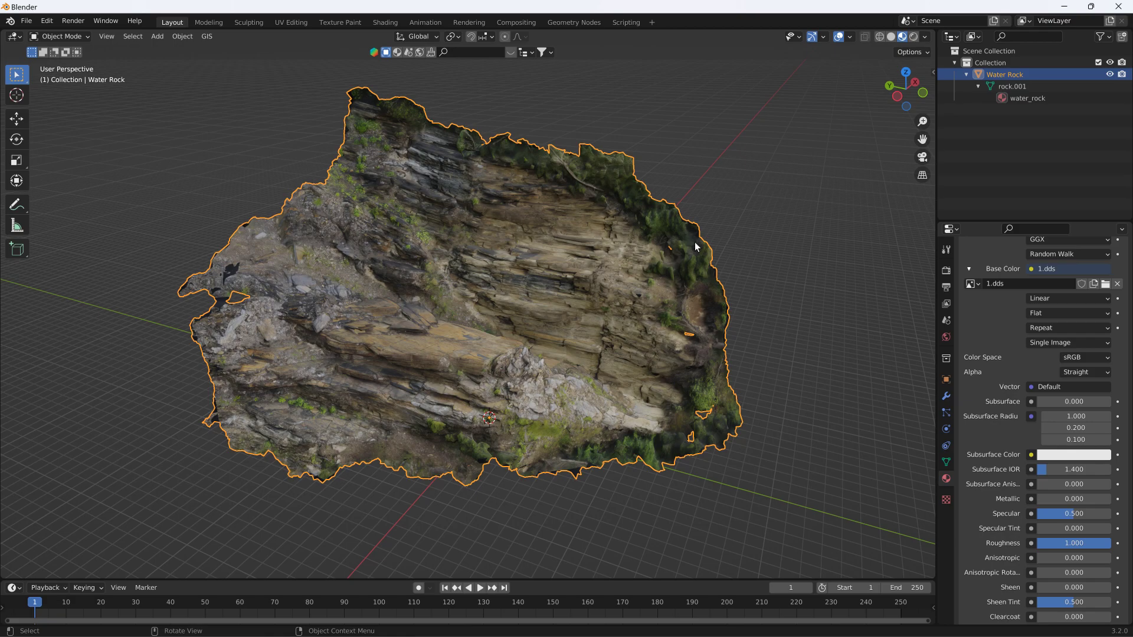
{"action": "middle_click_drag", "start_coordinate": [700, 244], "coordinate": [710, 236]}
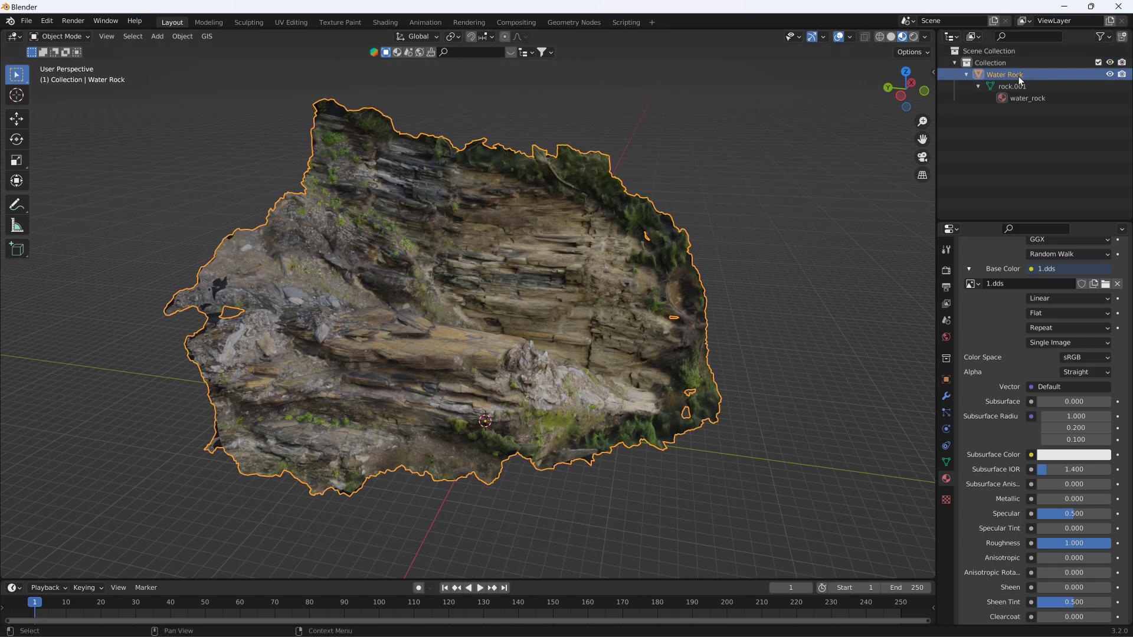
{"action": "scroll", "coordinate": [700, 217], "scroll_direction": "down", "scroll_amount": 8}
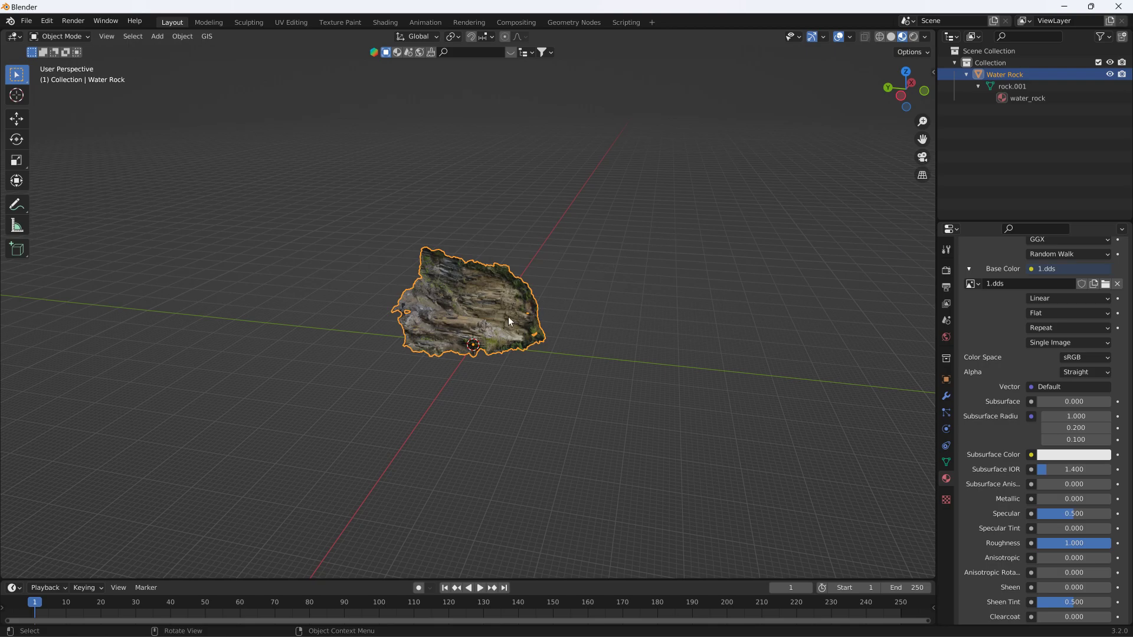
{"action": "scroll", "coordinate": [508, 316], "scroll_direction": "up", "scroll_amount": 5}
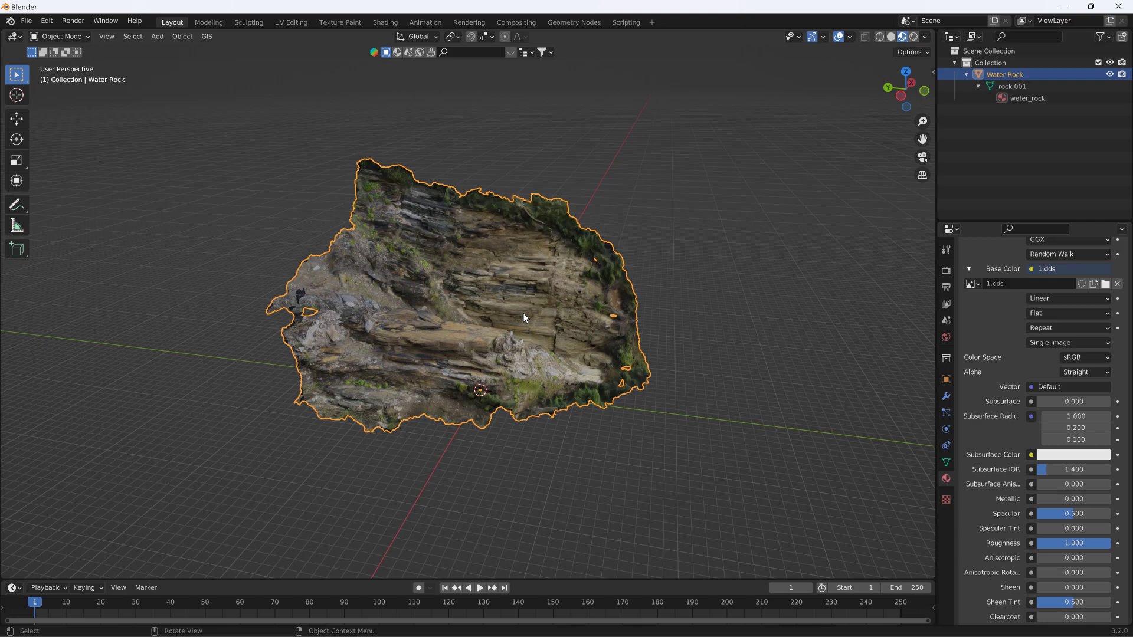
{"action": "key", "text": "shift+d"}
{"action": "right_click", "coordinate": [706, 204]}
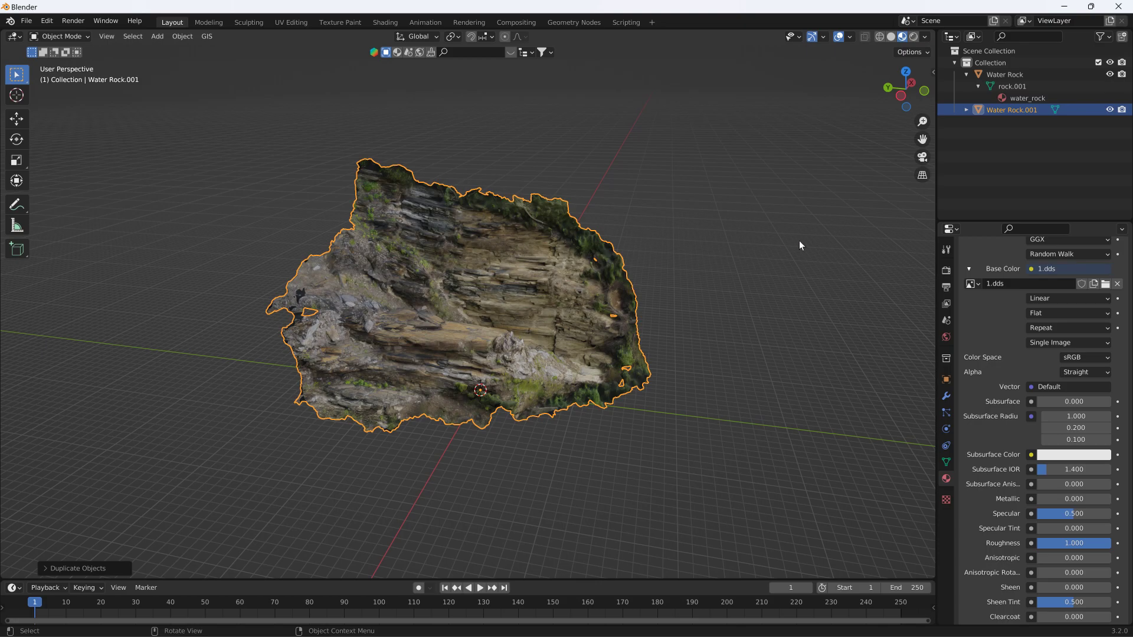
Rename the duplicated rock object as Water Rock_100.
{"action": "double_click", "coordinate": [997, 109]}
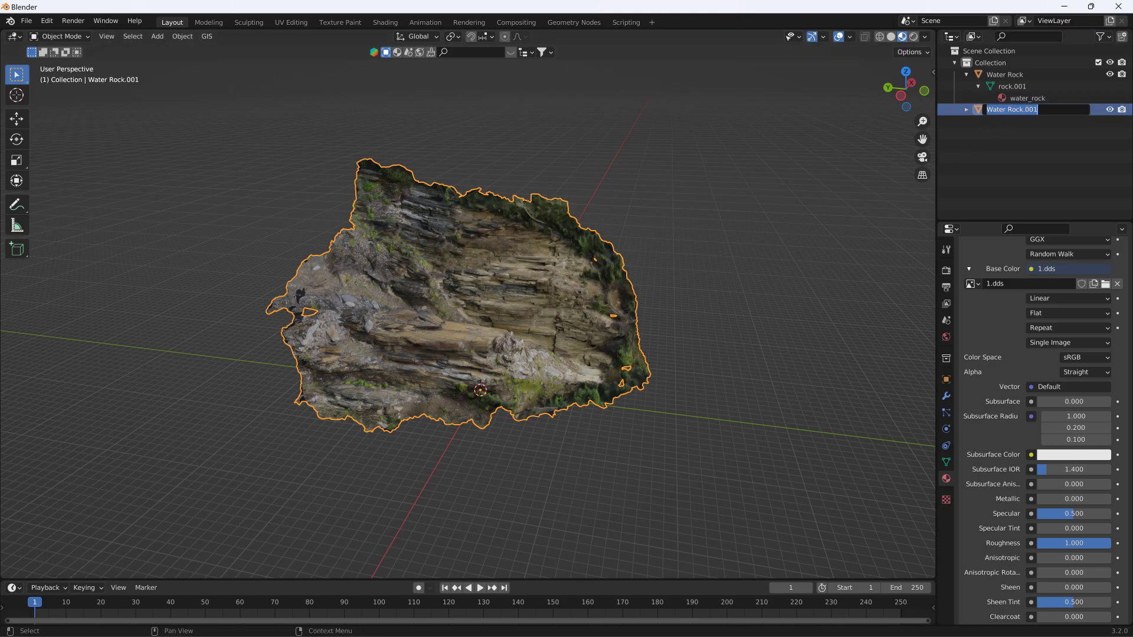
{"action": "left_click_drag", "start_coordinate": [1020, 110], "coordinate": [1039, 110]}
{"action": "key", "text": "BackSpace"}
{"action": "type", "text": "_100"}
{"action": "key", "text": "Return"}
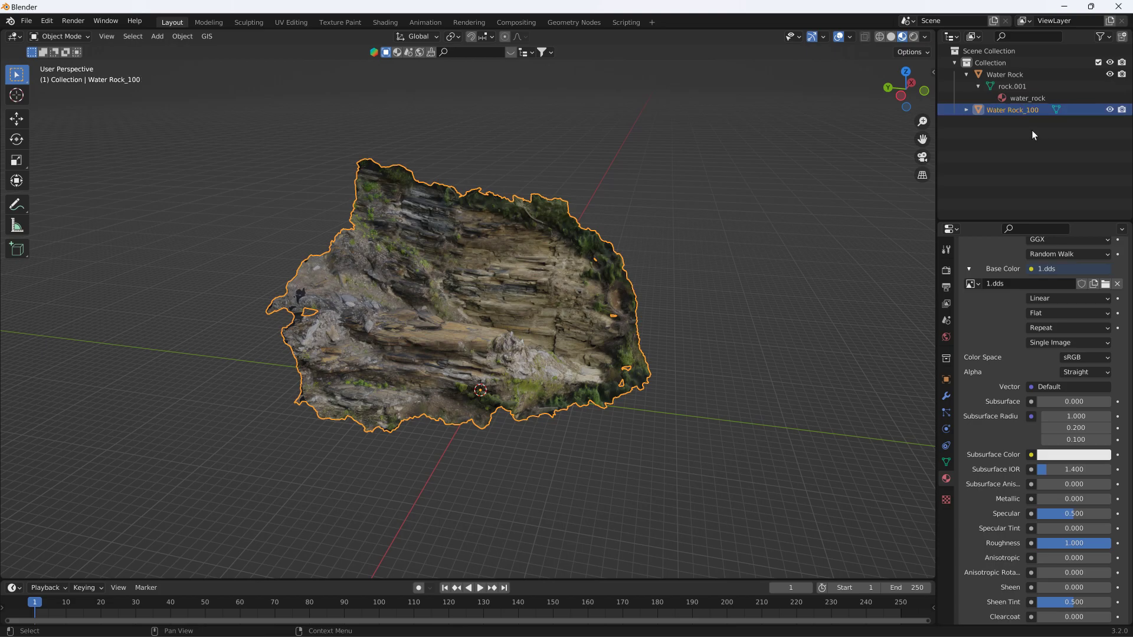
Append an underscore to the original rock object's name so it reads Water Rock_.
{"action": "double_click", "coordinate": [1018, 76]}
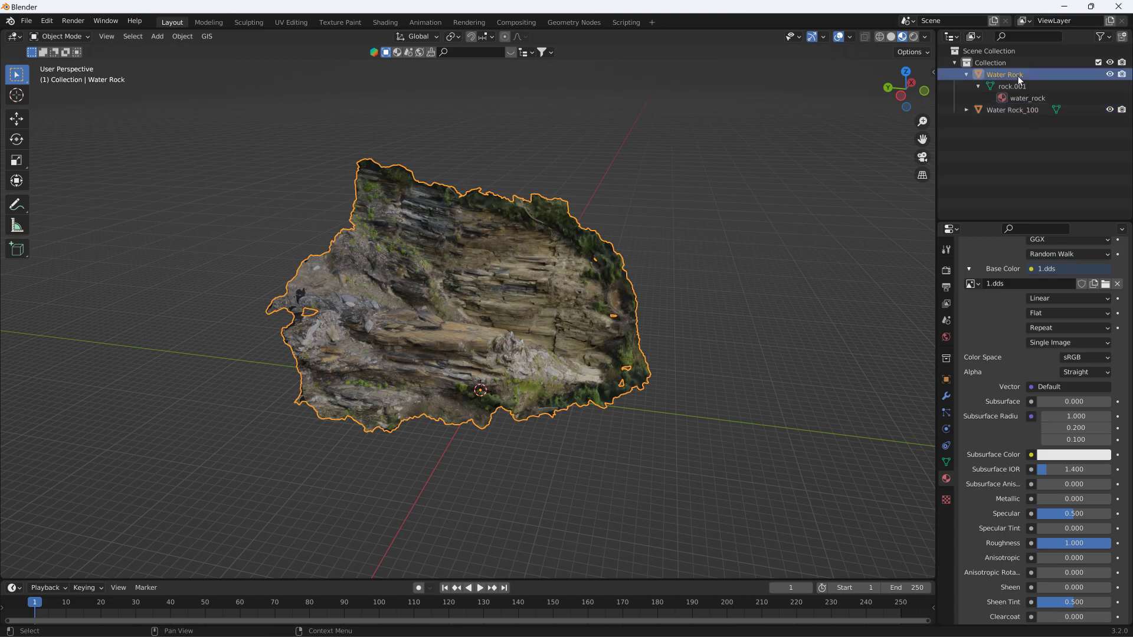
{"action": "key", "text": "Right"}
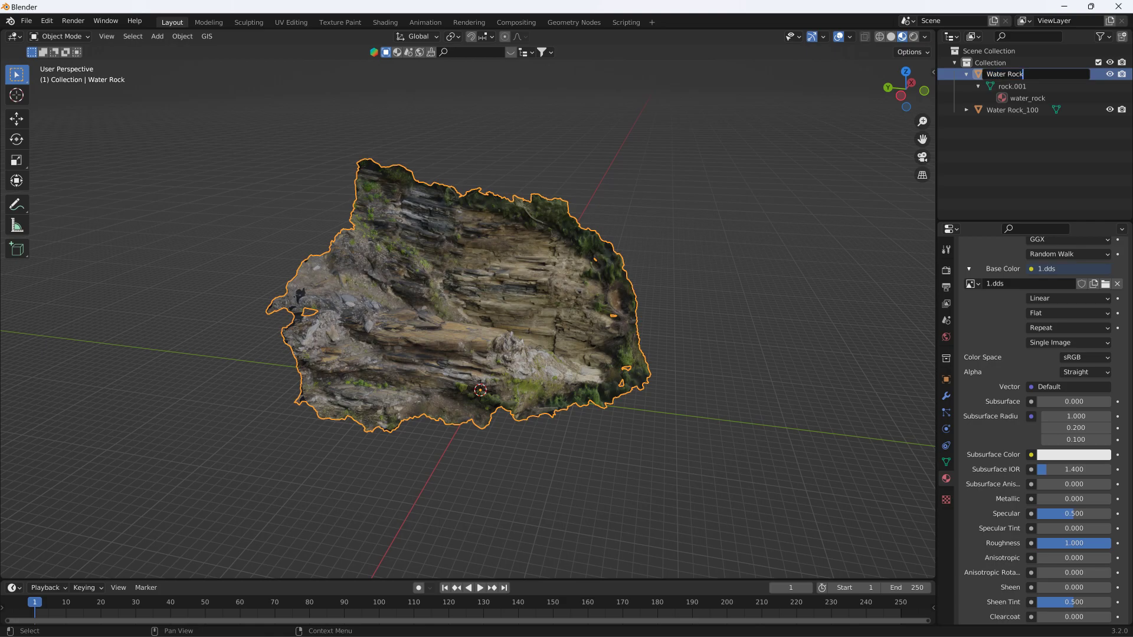
{"action": "type", "text": "_"}
{"action": "key", "text": "Tab"}
Rename the duplicate Water Rock_100 as Water Rock_a100.
{"action": "left_click", "coordinate": [1026, 110]}
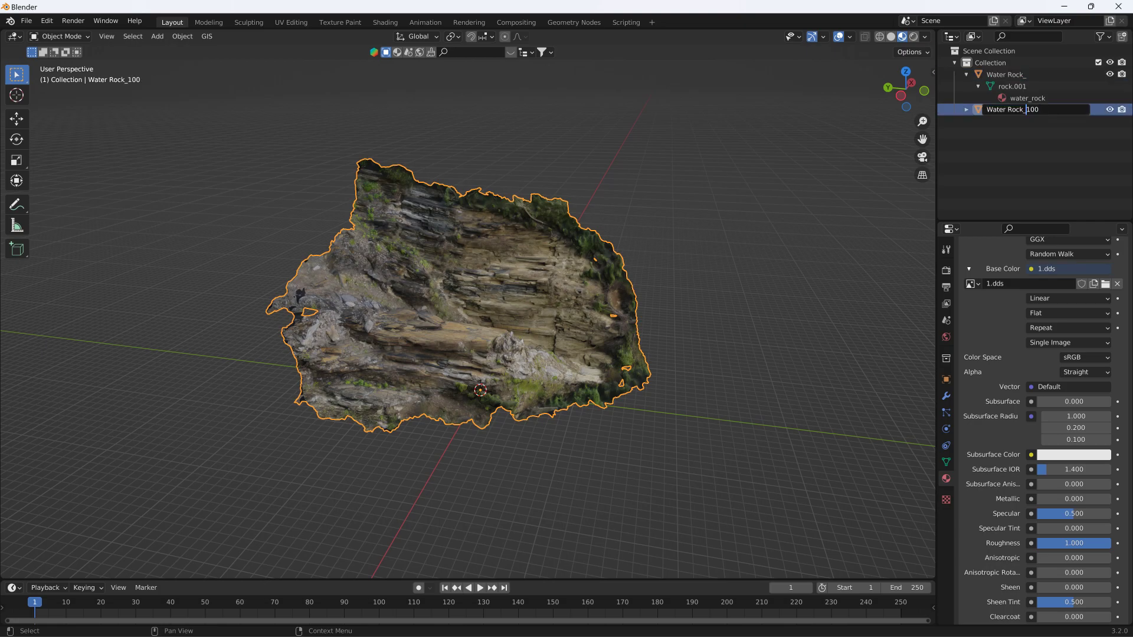
{"action": "type", "text": "a"}
{"action": "key", "text": "Return"}
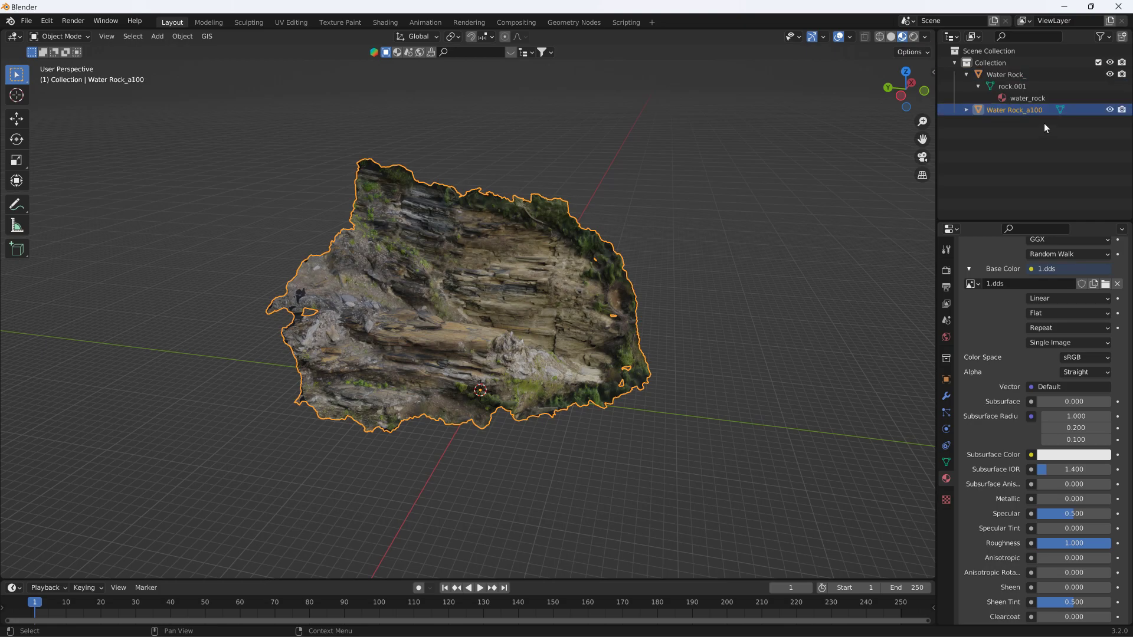
Rename the original rock object as Water Rock_300.
{"action": "right_click", "coordinate": [1025, 75]}
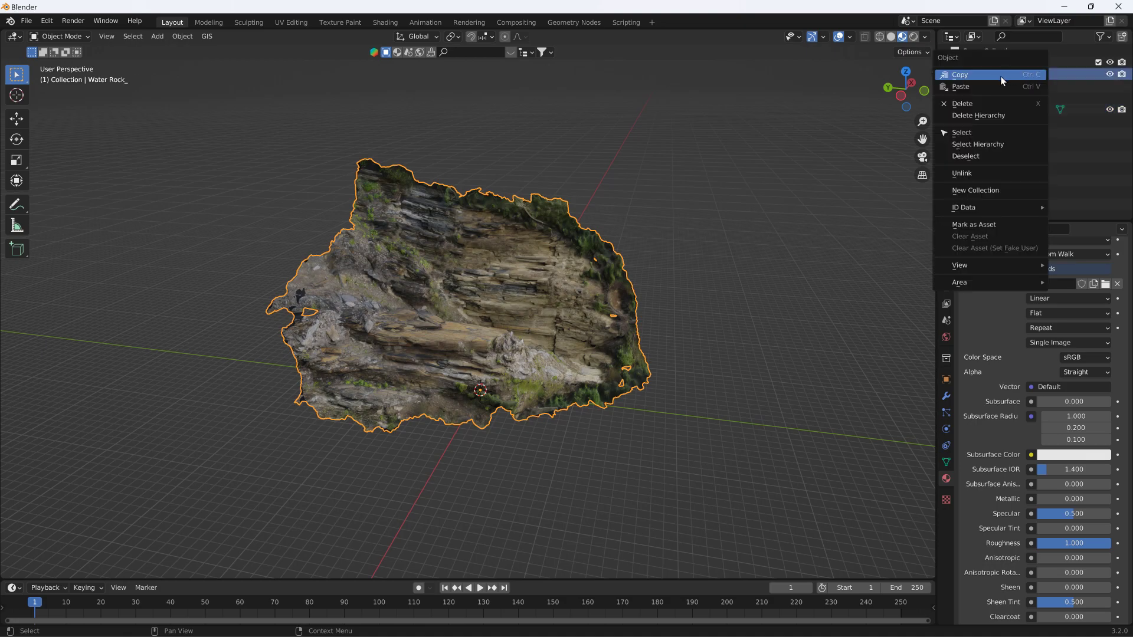
{"action": "right_click", "coordinate": [1036, 75]}
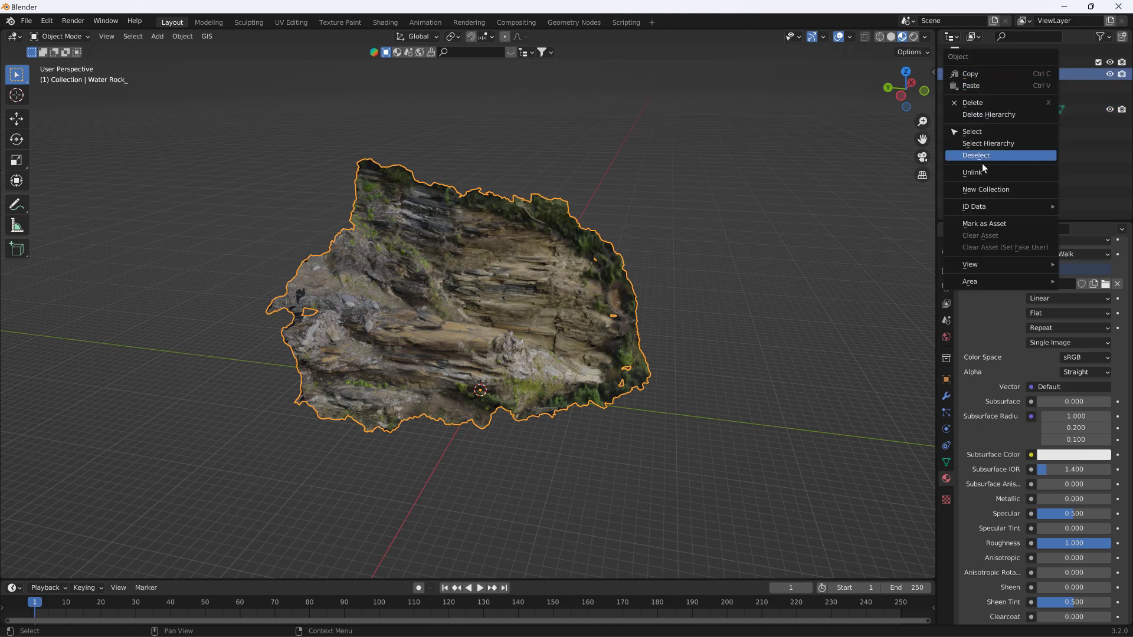
{"action": "key", "text": "Escape"}
{"action": "double_click", "coordinate": [1007, 72]}
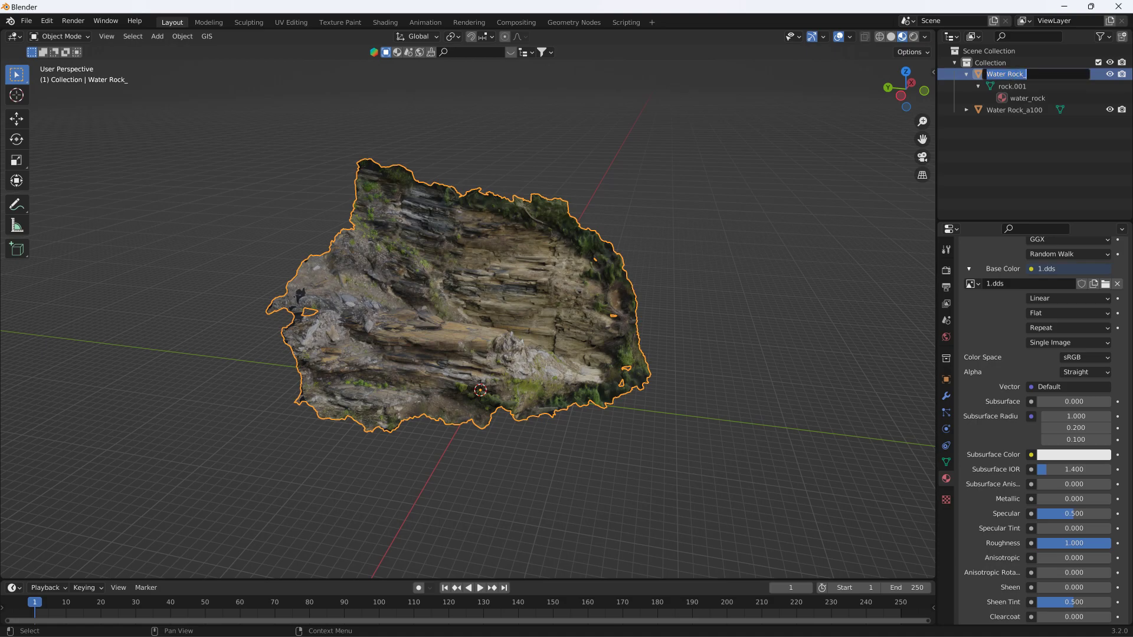
{"action": "left_click", "coordinate": [1027, 74]}
{"action": "type", "text": "300"}
{"action": "key", "text": "Return"}
Insert an "a" before the number in the original rock's name, making it Water Rock_a300.
{"action": "left_click", "coordinate": [997, 110]}
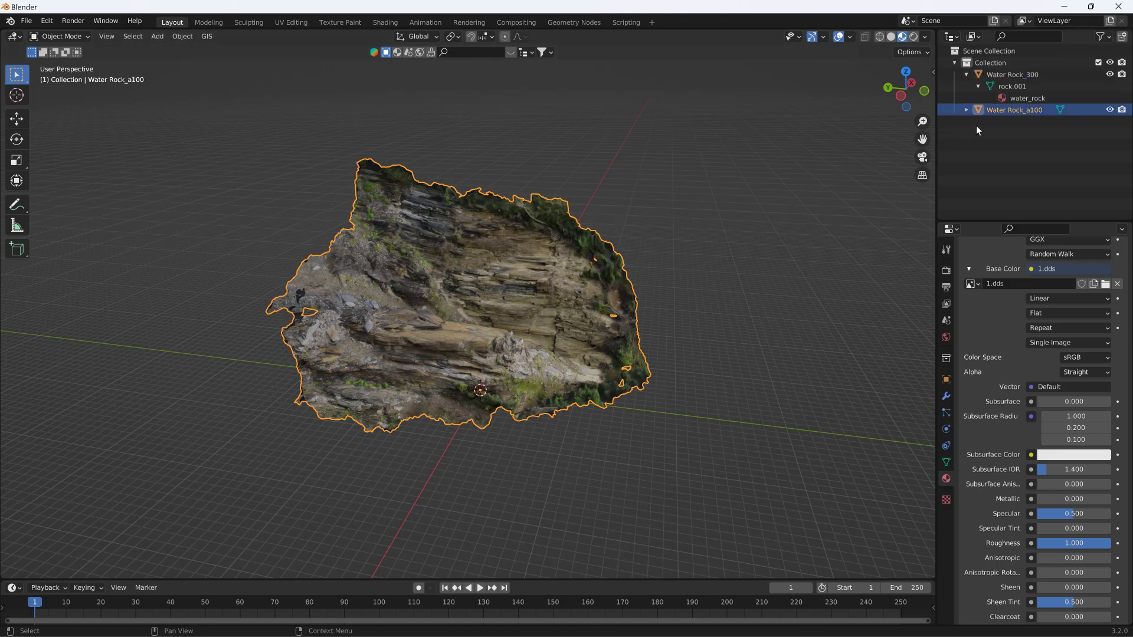
{"action": "double_click", "coordinate": [1021, 73]}
{"action": "left_click", "coordinate": [1025, 74]}
{"action": "type", "text": "a"}
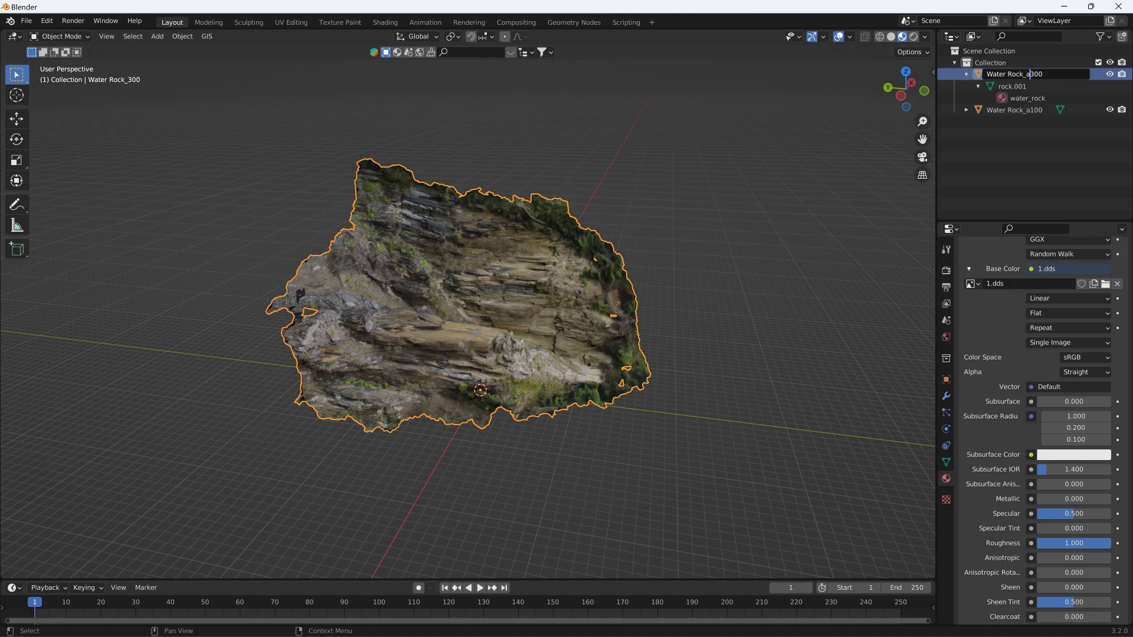
{"action": "key", "text": "Return"}
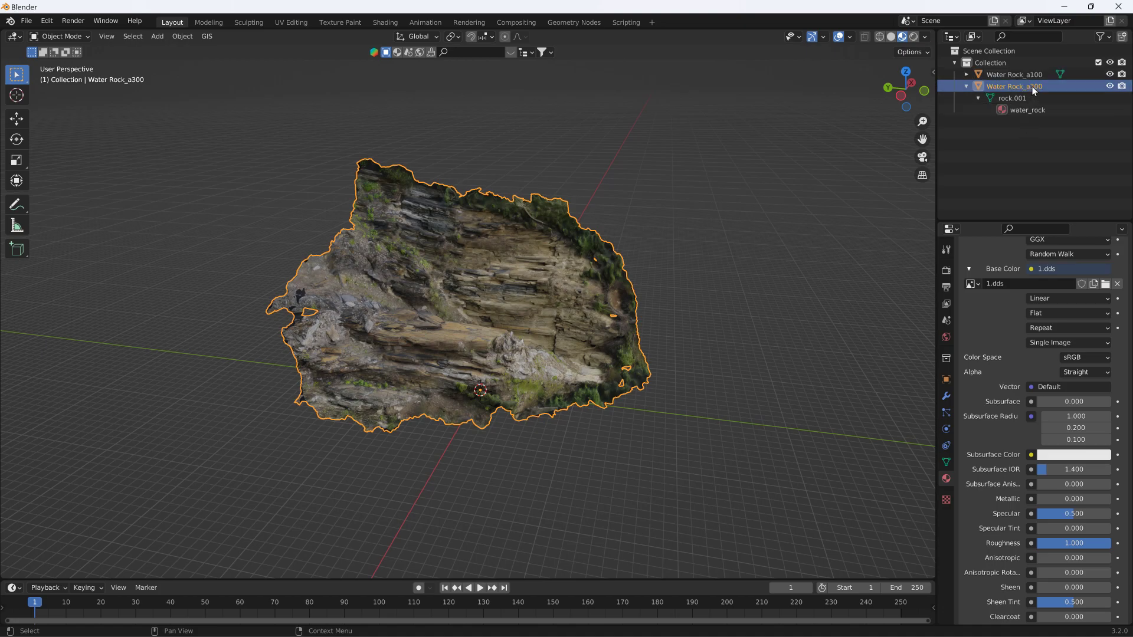
Hide Water Rock_a300 in the viewport and add a Decimate modifier to Water Rock_a100.
{"action": "left_click", "coordinate": [1110, 86]}
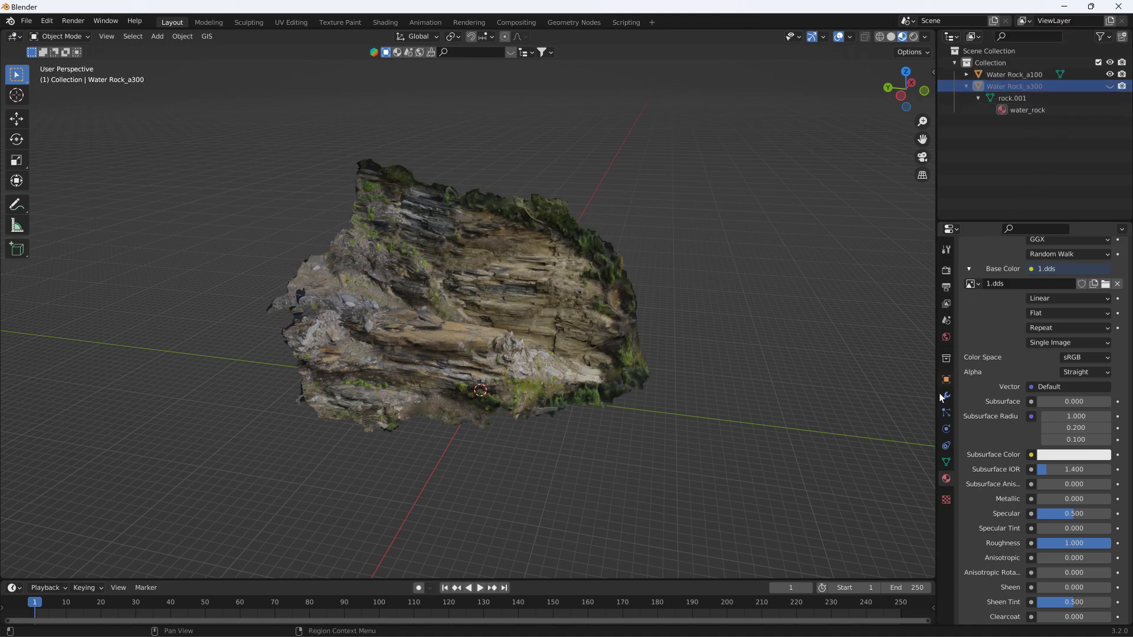
{"action": "left_click", "coordinate": [635, 332]}
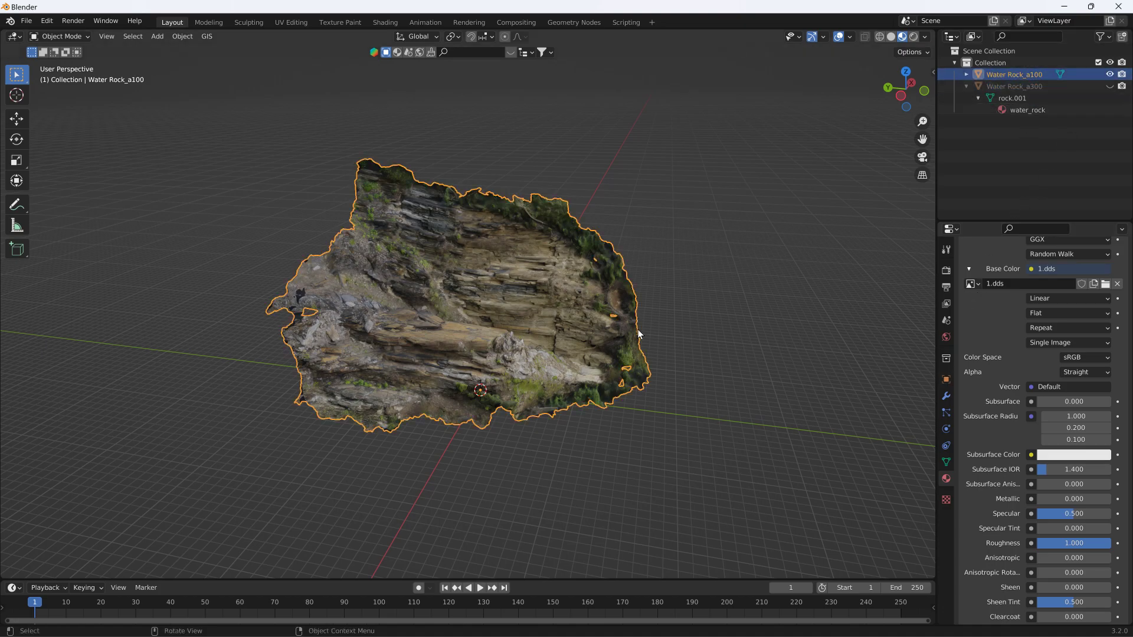
{"action": "left_click", "coordinate": [946, 396]}
{"action": "left_click", "coordinate": [1026, 267]}
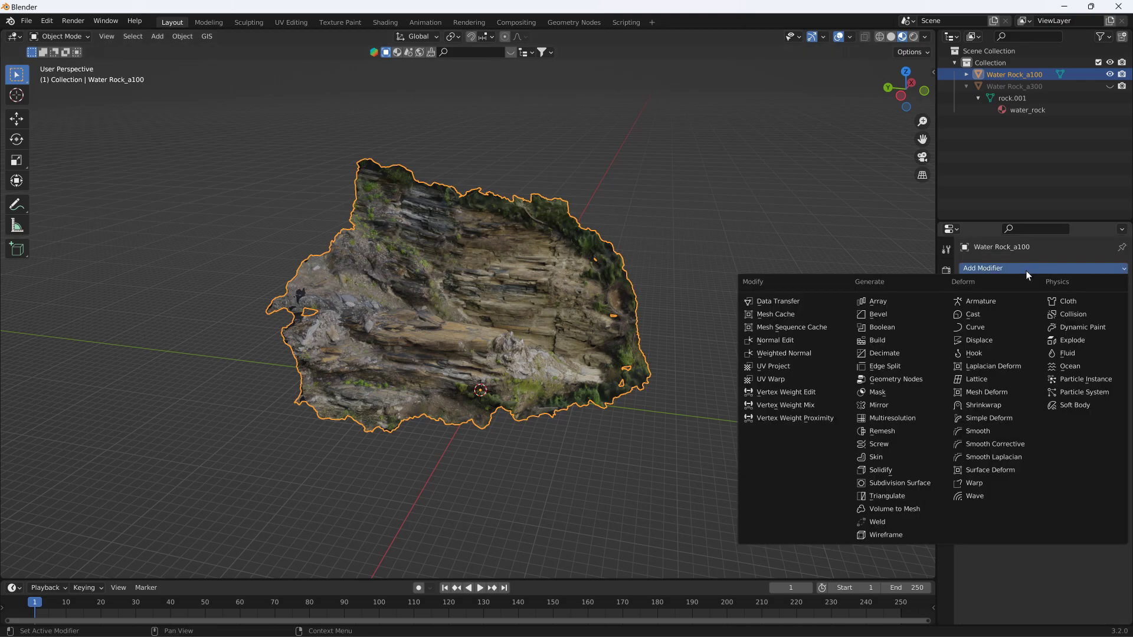
{"action": "left_click", "coordinate": [897, 354]}
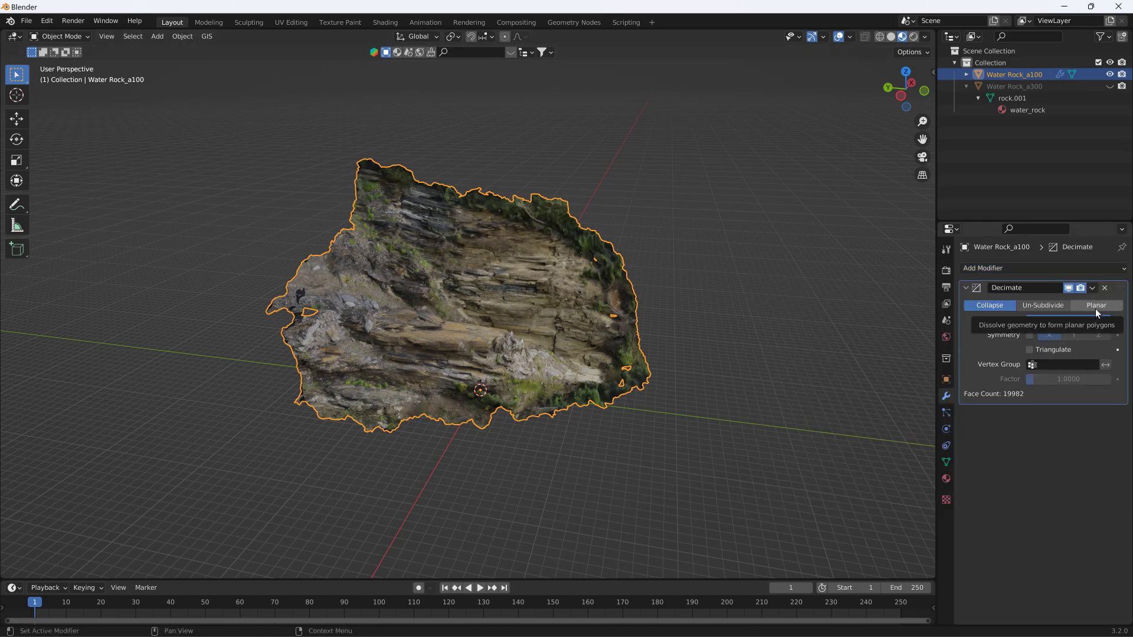
Set the Decimate modifier to Planar, delimited by UVs, with a 180° angle limit, and check the rock's shape.
{"action": "left_click", "coordinate": [1095, 309]}
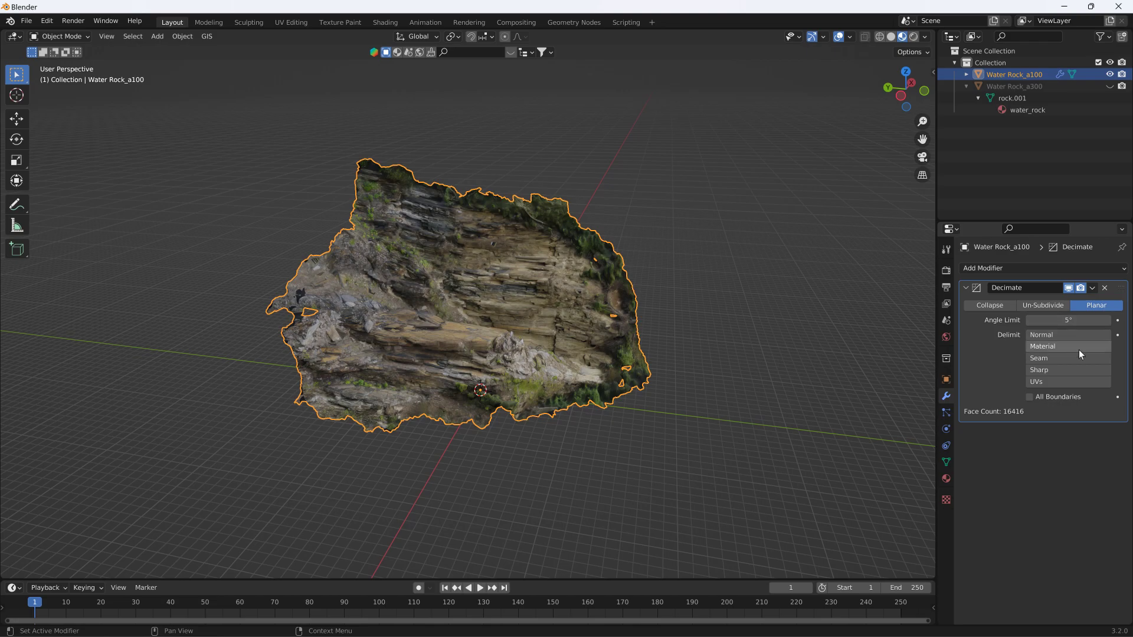
{"action": "left_click", "coordinate": [1060, 384]}
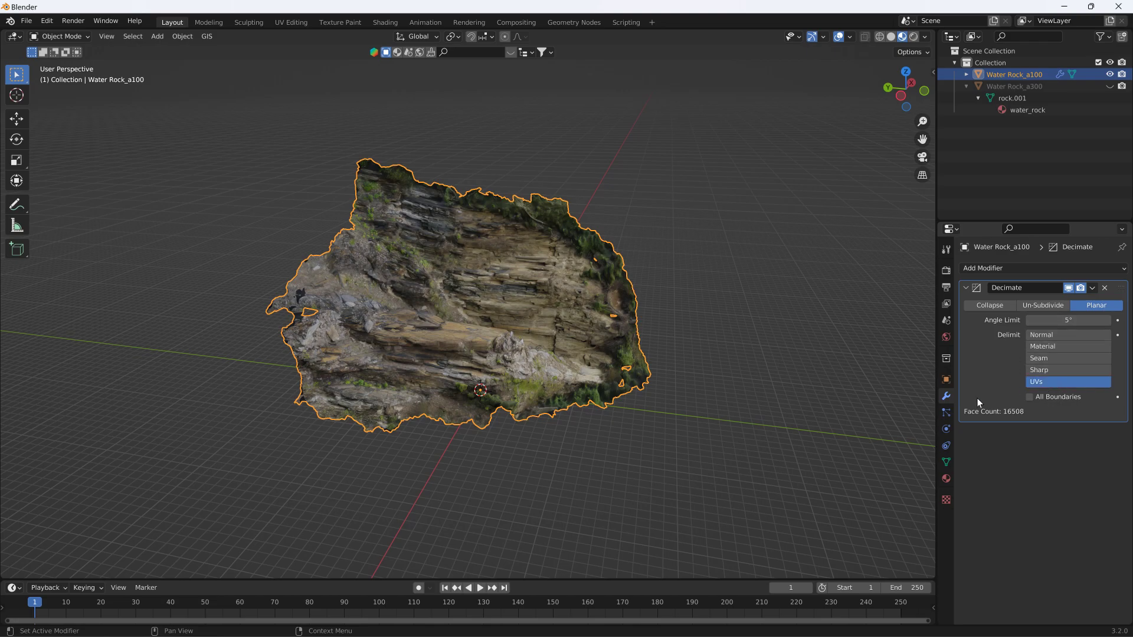
{"action": "left_click_drag", "start_coordinate": [1059, 320], "coordinate": [1120, 320]}
{"action": "scroll", "coordinate": [664, 357], "scroll_direction": "up", "scroll_amount": 3}
{"action": "middle_click_drag", "start_coordinate": [664, 357], "coordinate": [604, 334]}
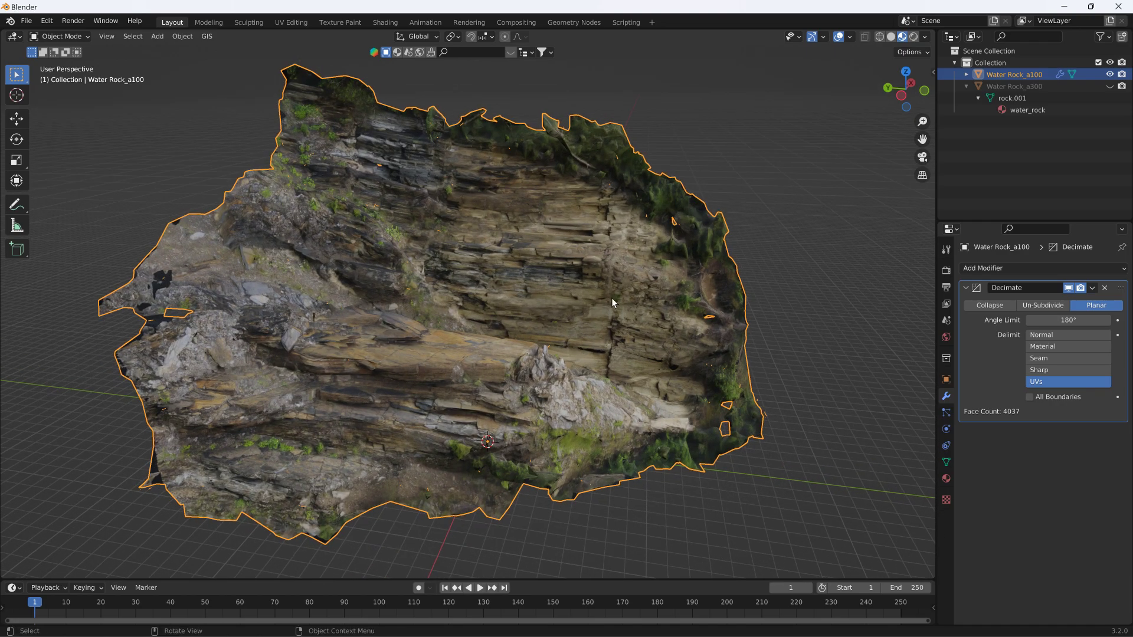
{"action": "scroll", "coordinate": [614, 295], "scroll_direction": "down", "scroll_amount": 3}
{"action": "mouse_move", "coordinate": [613, 295]}
{"action": "middle_mouse_down"}
{"action": "mouse_move", "coordinate": [568, 303]}
{"action": "mouse_move", "coordinate": [596, 302]}
{"action": "middle_mouse_up"}
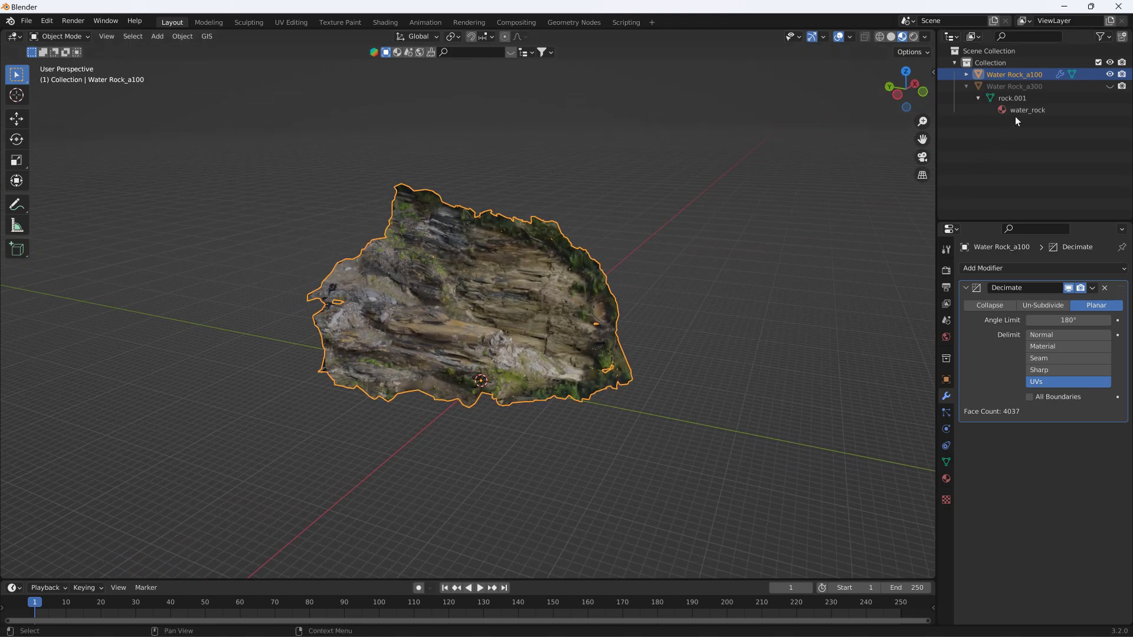
Switch the Decimate modifier to Collapse with a ratio of 0.1.
{"action": "left_click", "coordinate": [994, 305]}
{"action": "left_click", "coordinate": [1051, 318]}
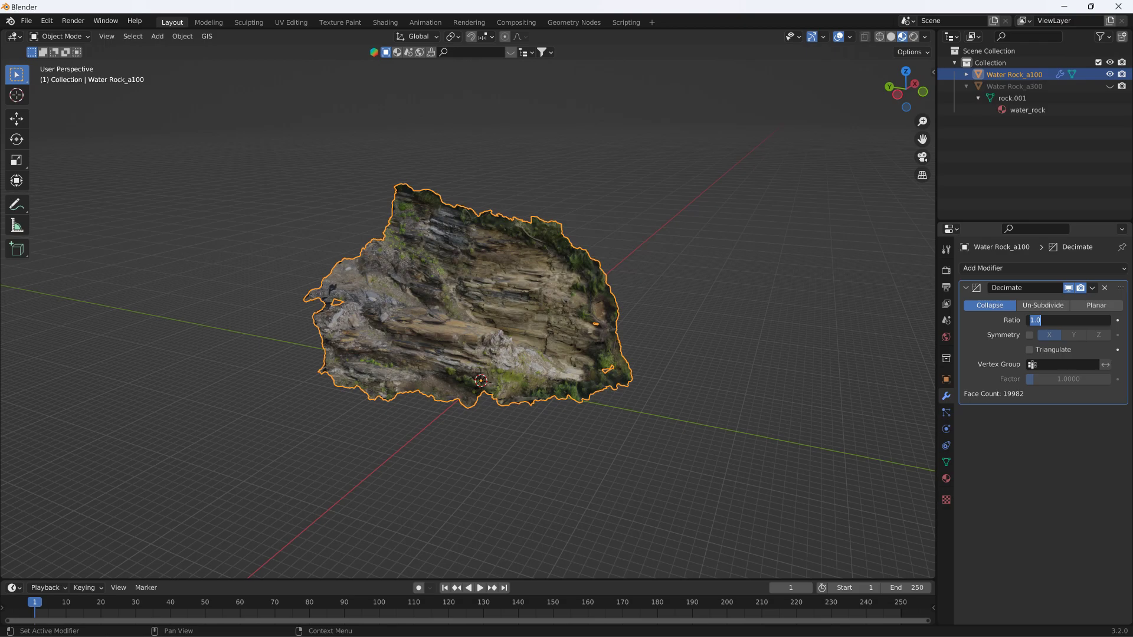
{"action": "type", "text": "0.1"}
{"action": "key", "text": "Return"}
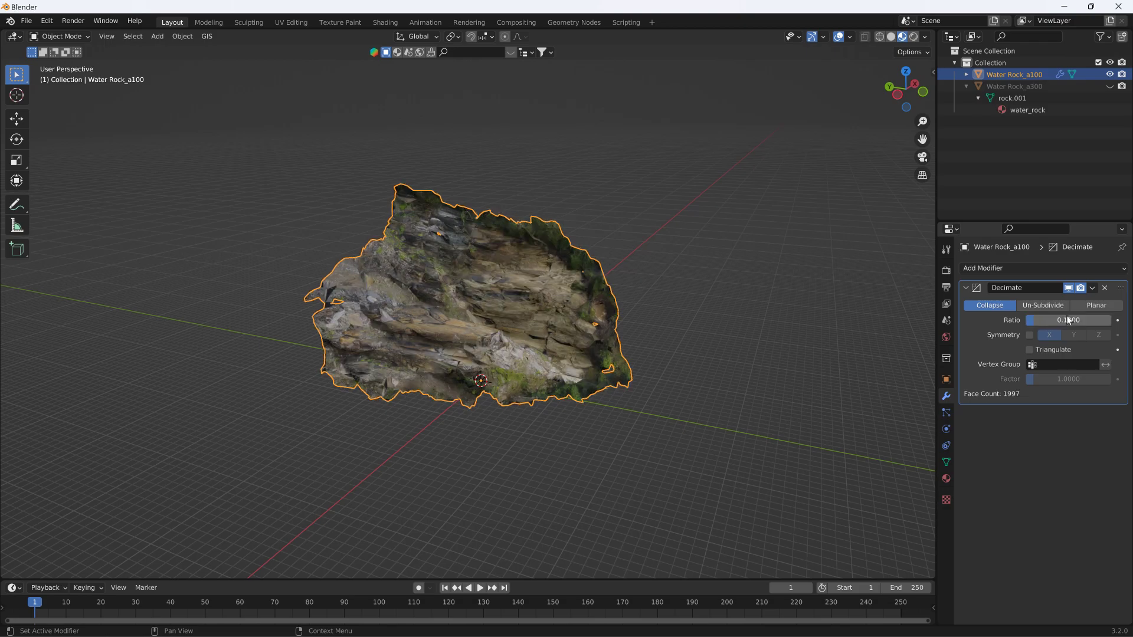
Set the Collapse ratio to 0.5 and apply the Decimate modifier to Water Rock_a100.
{"action": "left_click", "coordinate": [1068, 319]}
{"action": "type", "text": "0.5"}
{"action": "key", "text": "Return"}
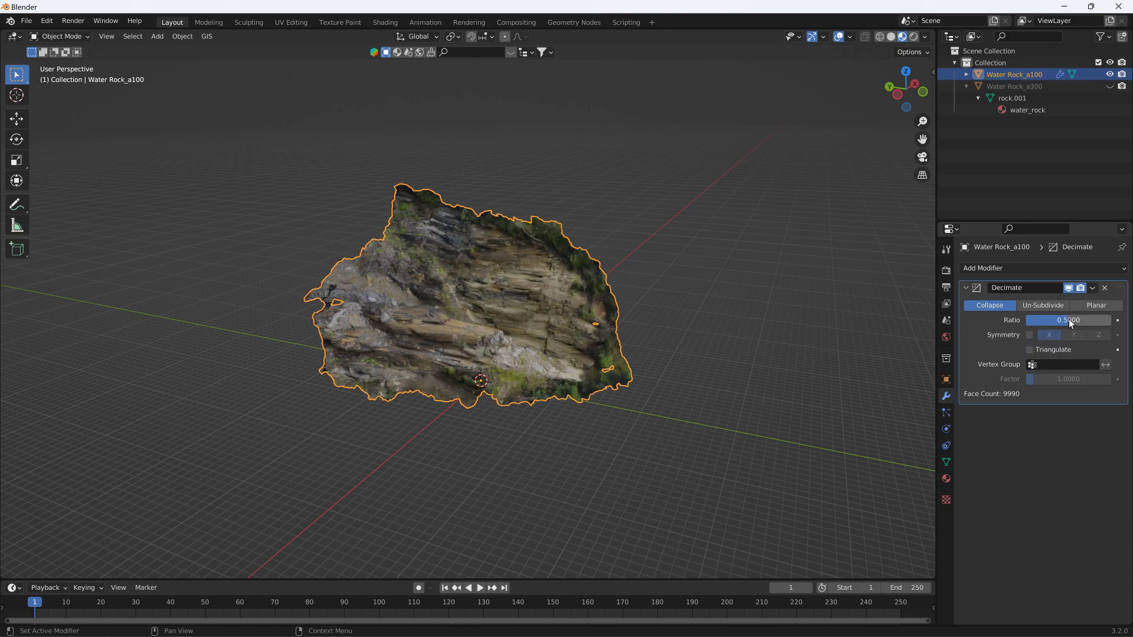
{"action": "left_click", "coordinate": [1092, 288]}
{"action": "left_click", "coordinate": [1038, 301]}
Add another Decimate modifier to Water Rock_a100 and set it to Planar.
{"action": "left_click", "coordinate": [1047, 269]}
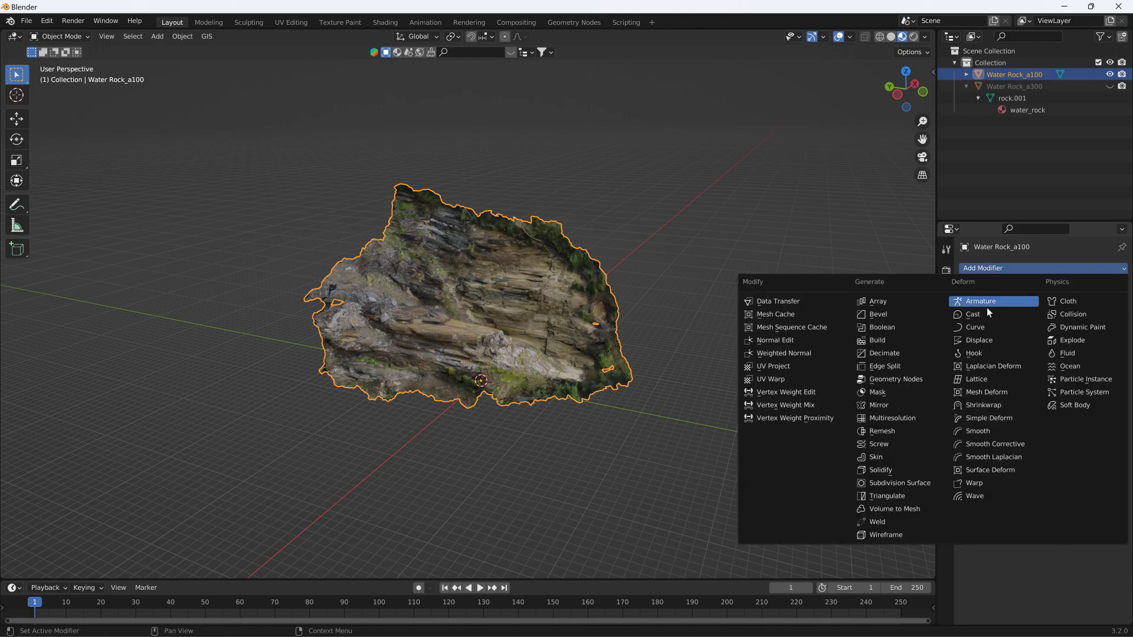
{"action": "left_click", "coordinate": [901, 353]}
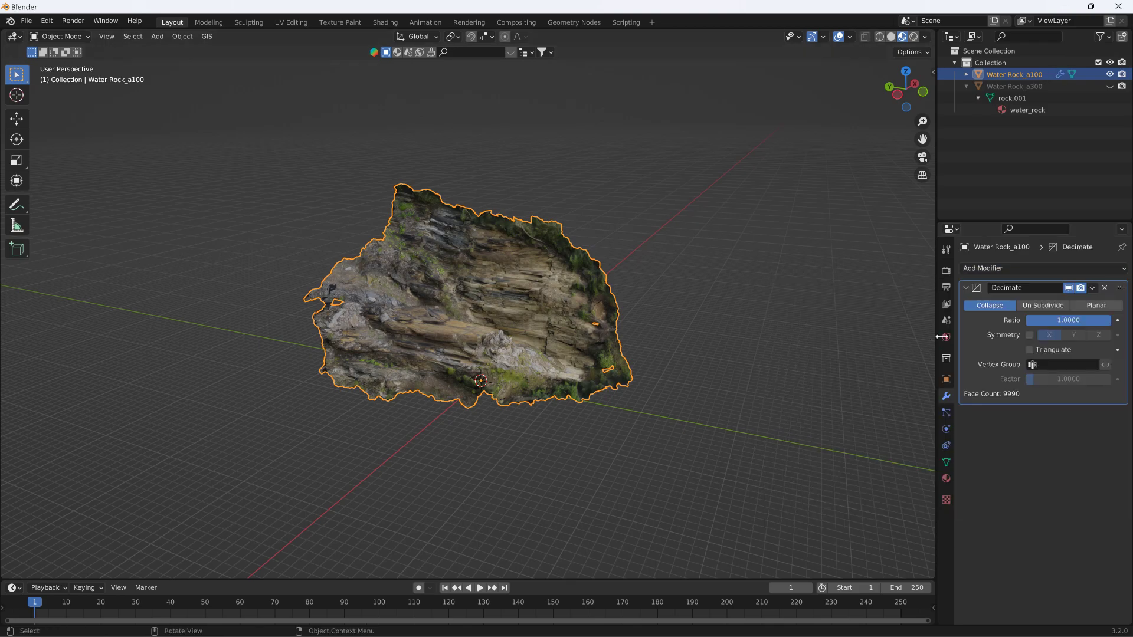
{"action": "left_click", "coordinate": [1092, 306]}
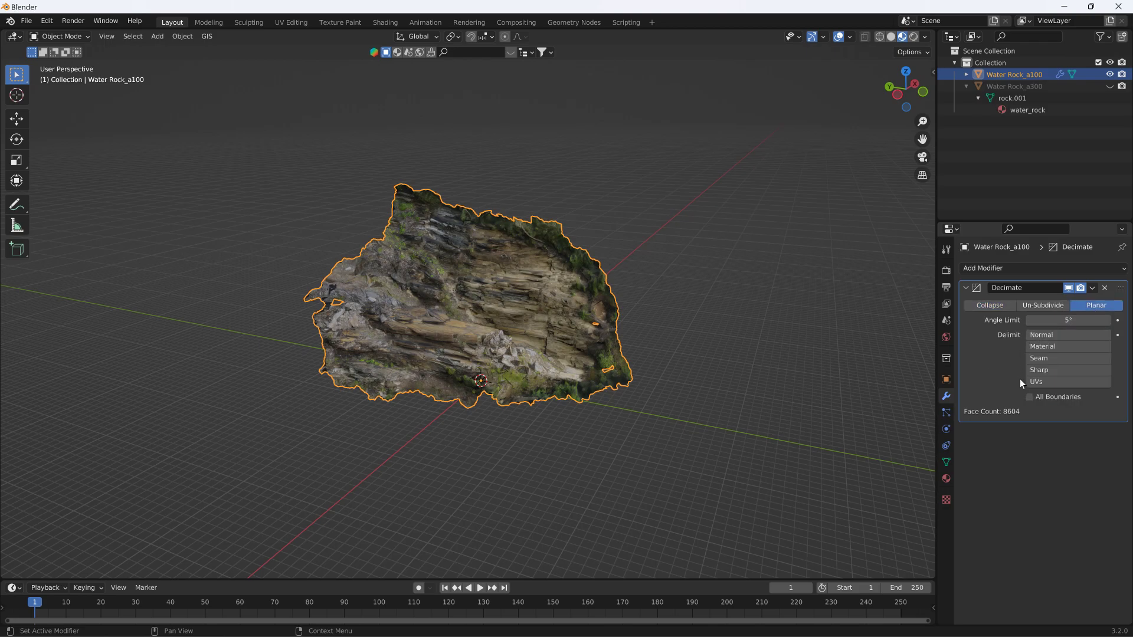
Delimit the planar Decimate modifier by UVs, set its angle limit to 180° and apply it to Water Rock_a100.
{"action": "left_click", "coordinate": [1042, 382]}
{"action": "left_click_drag", "start_coordinate": [1068, 321], "coordinate": [1130, 321]}
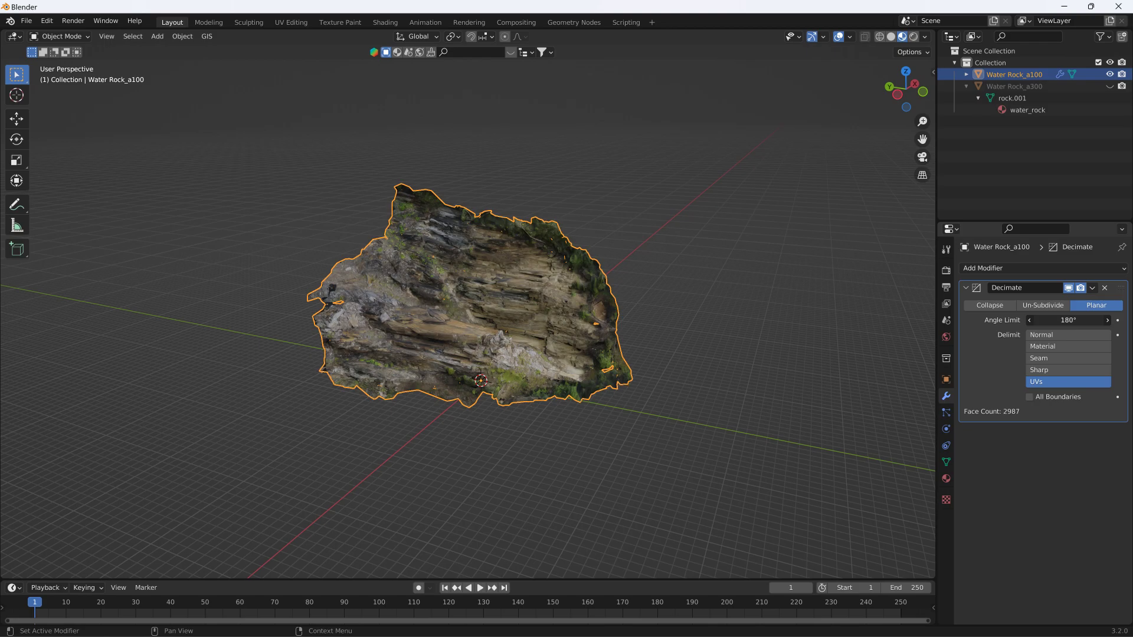
{"action": "scroll", "coordinate": [613, 333], "scroll_direction": "up", "scroll_amount": 2}
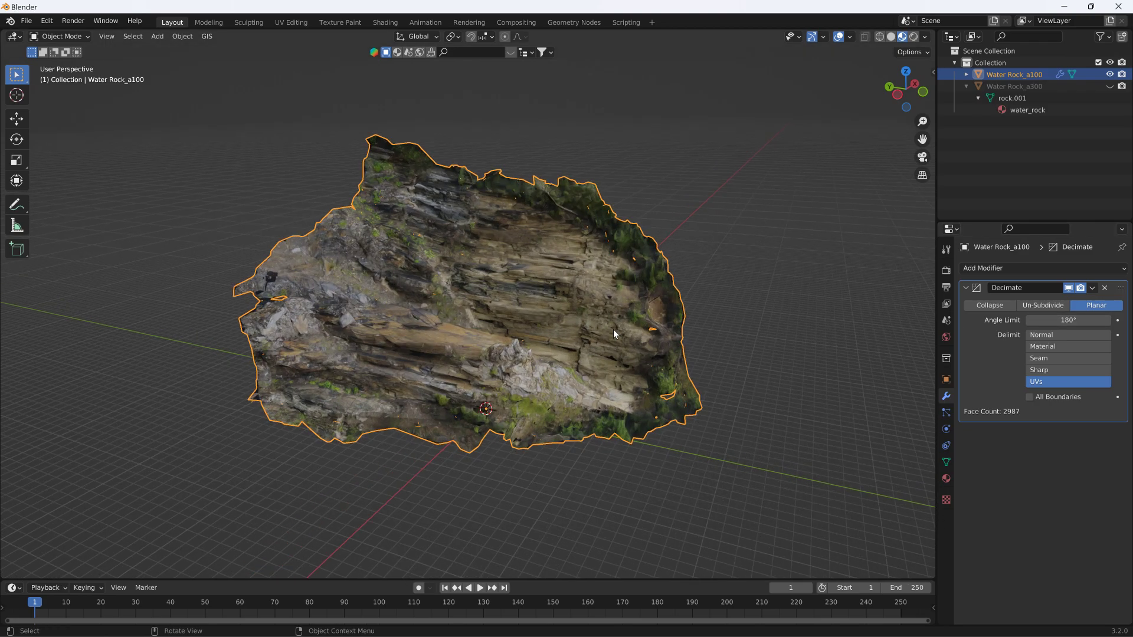
{"action": "left_click", "coordinate": [1092, 288]}
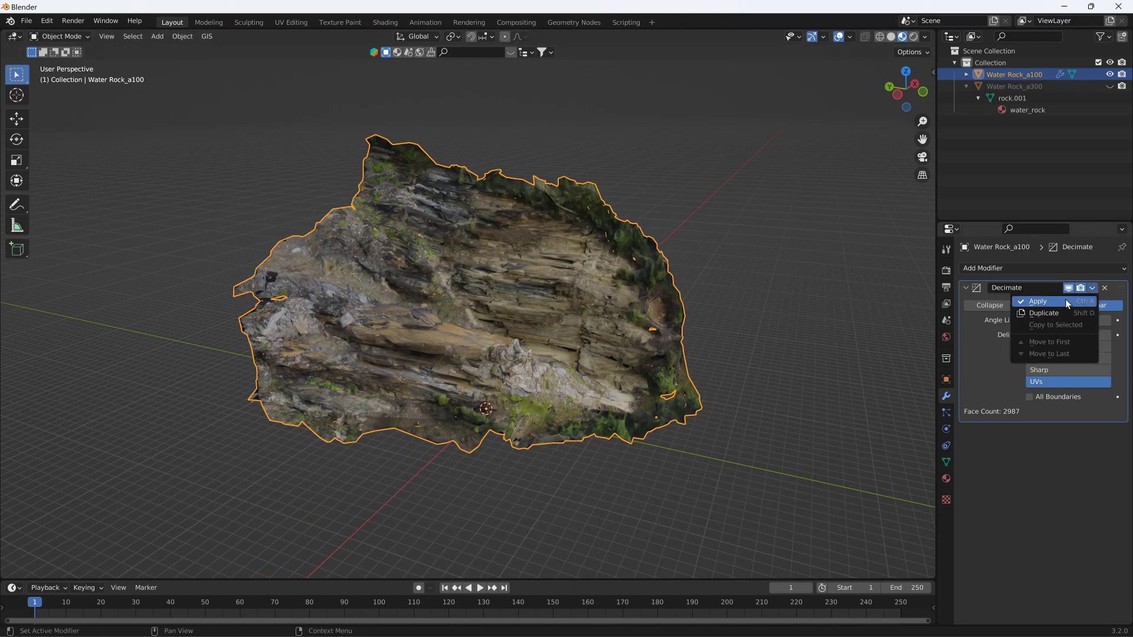
{"action": "left_click", "coordinate": [1029, 301]}
{"action": "mouse_move", "coordinate": [732, 302]}
{"action": "middle_mouse_down"}
{"action": "mouse_move", "coordinate": [769, 298]}
{"action": "mouse_move", "coordinate": [730, 301]}
{"action": "middle_mouse_up"}
Unhide Water Rock_a300 and compare it with Water Rock_a100 by toggling the visibility of each rock.
{"action": "left_click", "coordinate": [1110, 86]}
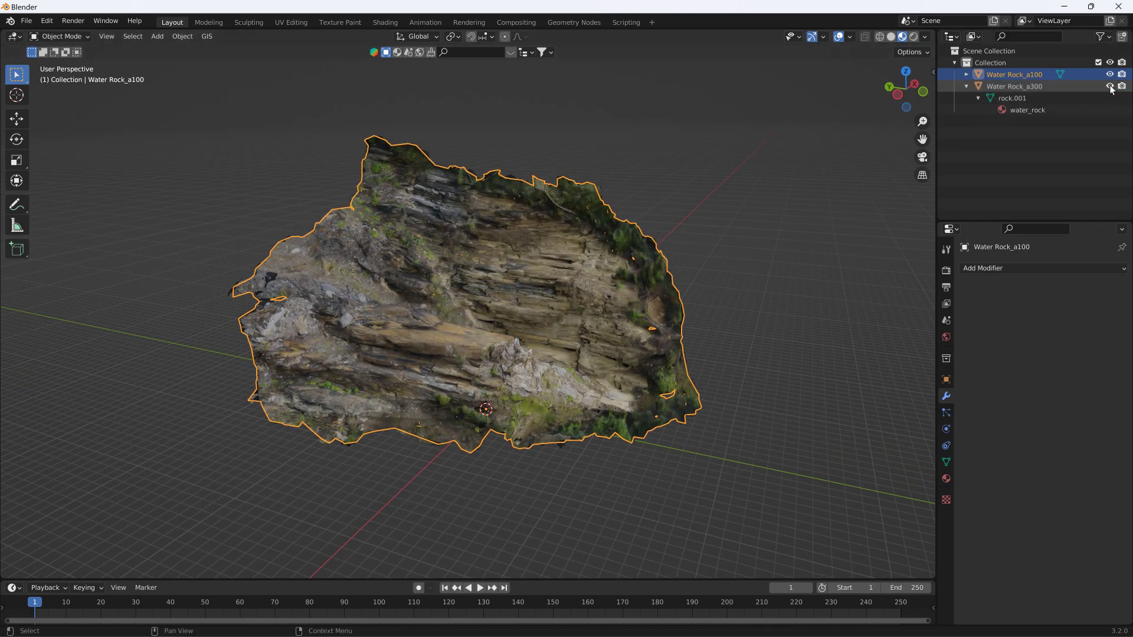
{"action": "left_click", "coordinate": [1110, 74]}
{"action": "left_click", "coordinate": [1110, 74]}
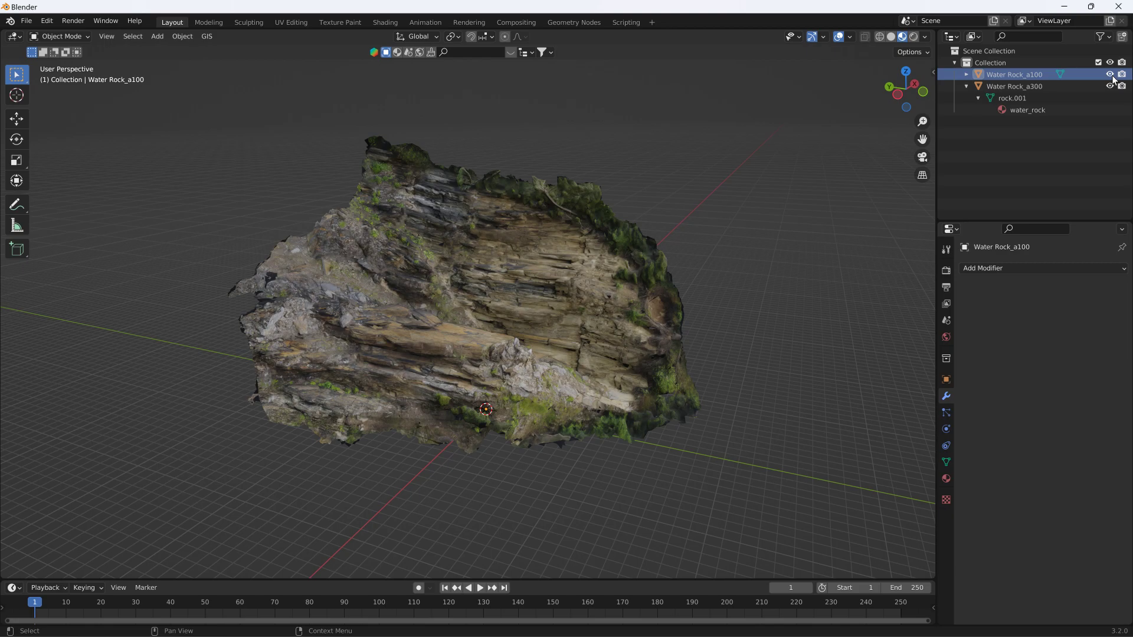
{"action": "left_click", "coordinate": [1109, 86]}
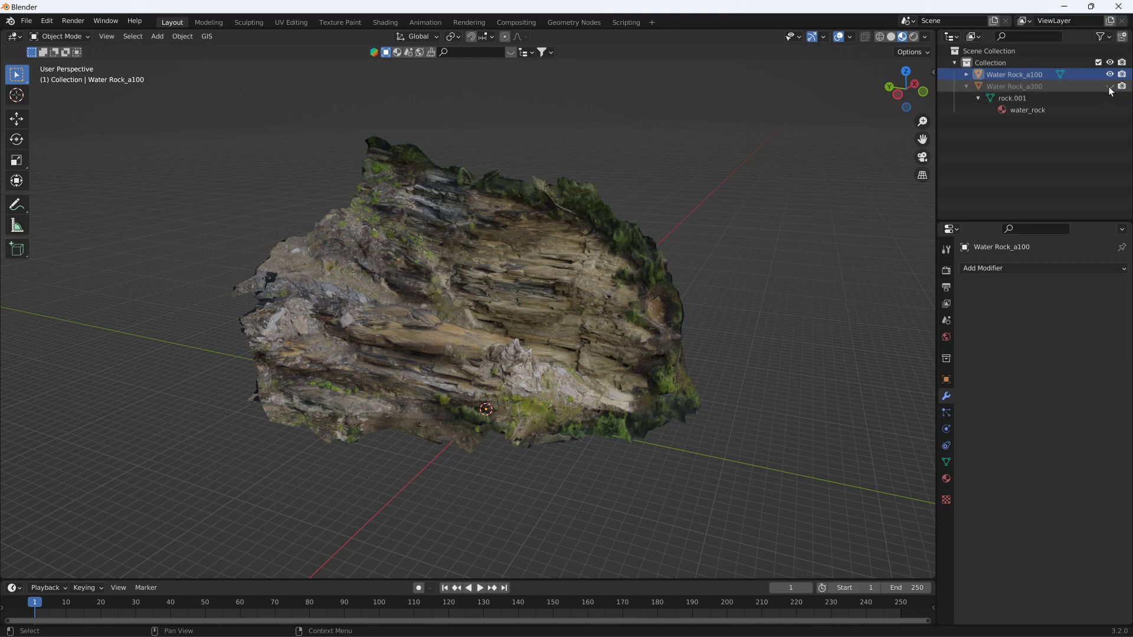
{"action": "left_click", "coordinate": [1109, 86]}
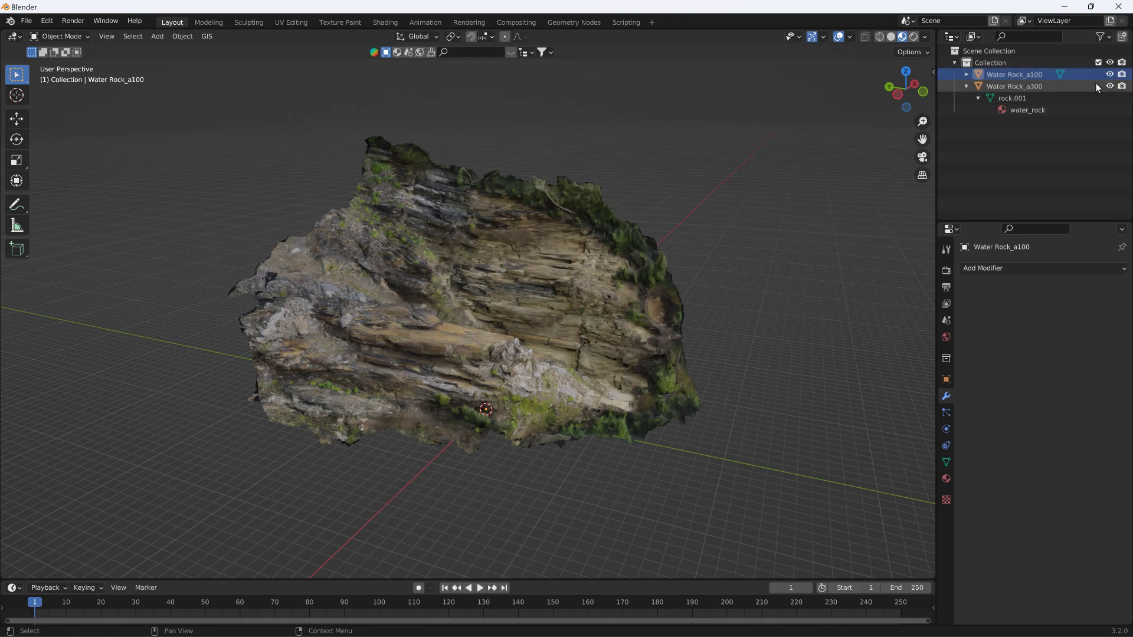
Add two Plain Axes empties to the scene.
{"action": "left_click", "coordinate": [1091, 86]}
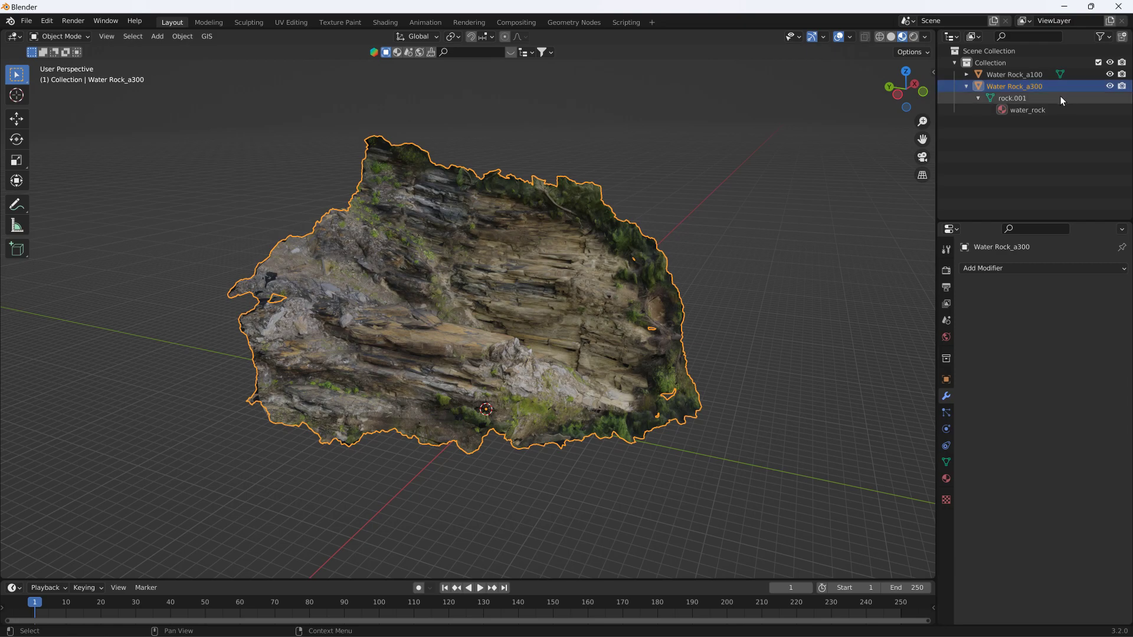
{"action": "middle_click_drag", "start_coordinate": [660, 272], "coordinate": [723, 241]}
{"action": "left_click", "coordinate": [157, 36]}
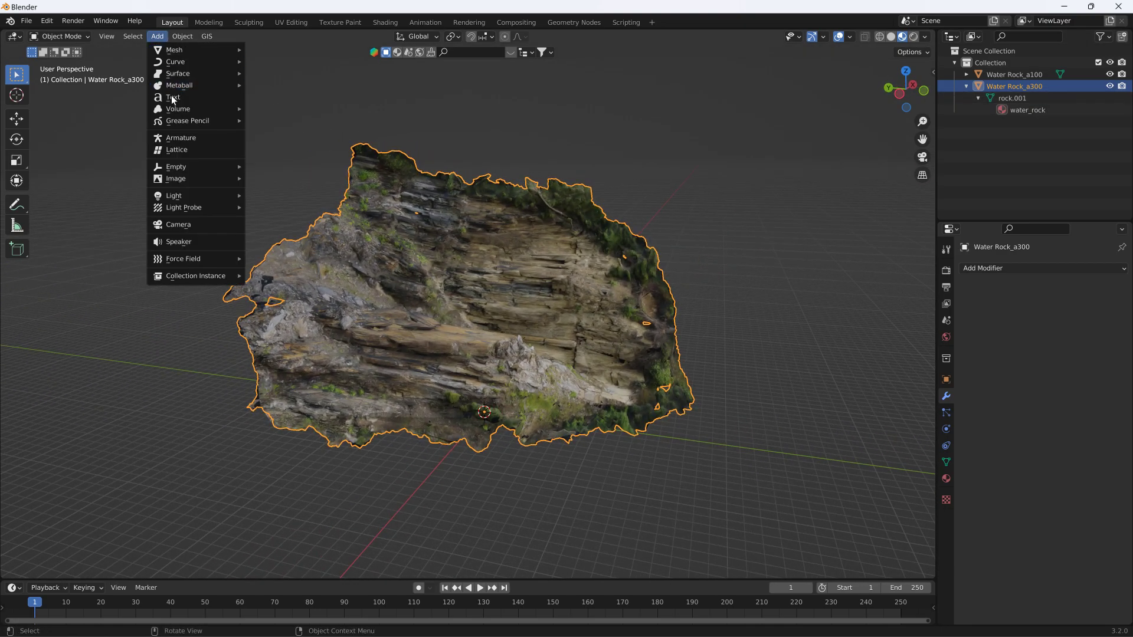
{"action": "mouse_move", "coordinate": [177, 168]}
{"action": "left_click", "coordinate": [281, 172]}
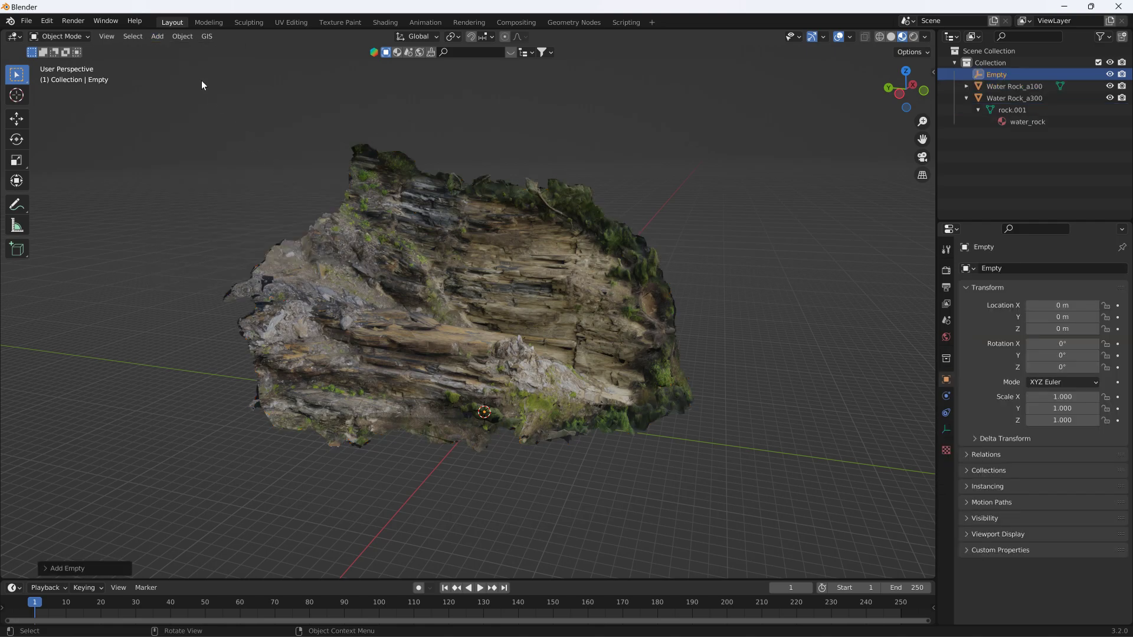
{"action": "left_click", "coordinate": [158, 37]}
{"action": "mouse_move", "coordinate": [177, 167]}
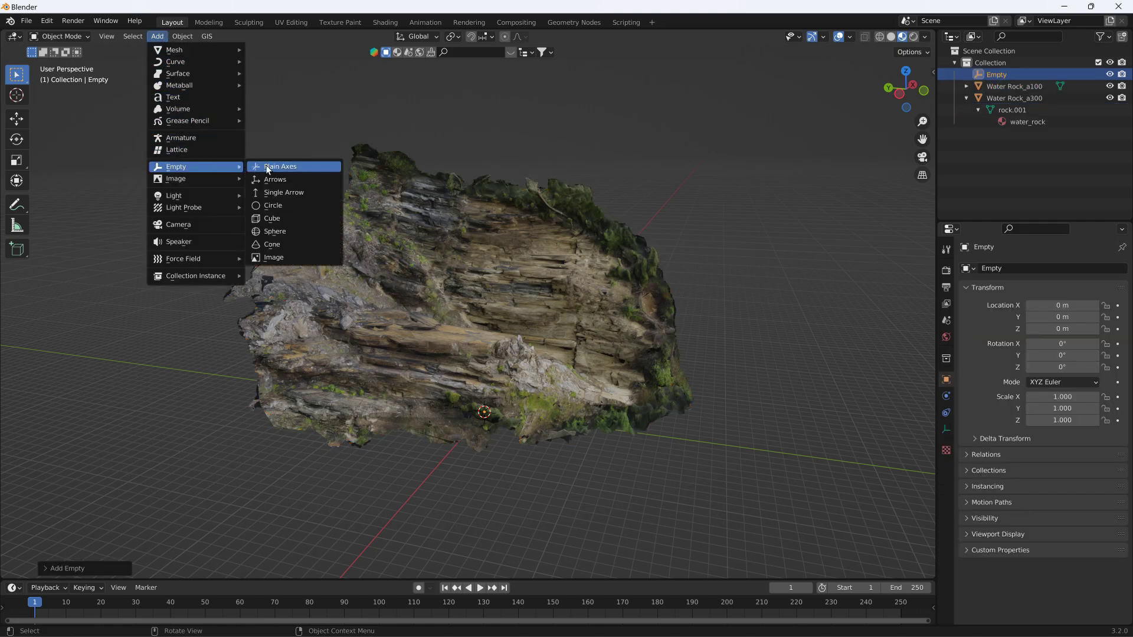
{"action": "left_click", "coordinate": [259, 166]}
Rename the first empty to Base00 and the second empty to Start01.
{"action": "double_click", "coordinate": [996, 74]}
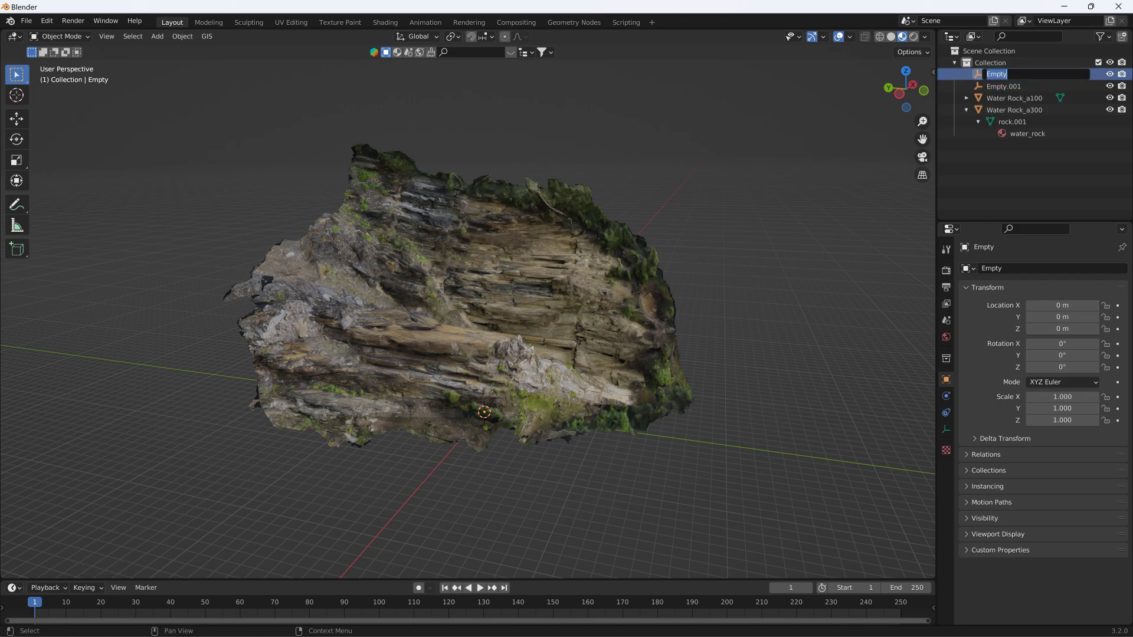
{"action": "type", "text": "Base00"}
{"action": "key", "text": "Return"}
{"action": "double_click", "coordinate": [1022, 87]}
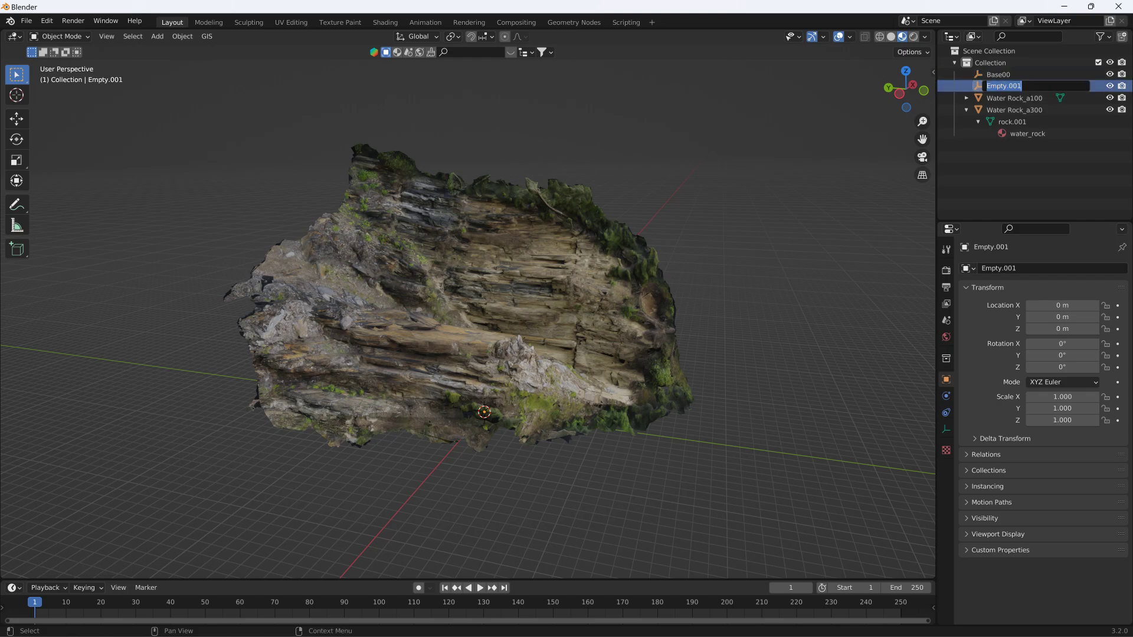
{"action": "type", "text": "St"}
{"action": "key", "text": "Return"}
Parent Start01 to Base00, and place Water Rock_a100 and Water Rock_a300 under Start01.
{"action": "mouse_move", "coordinate": [1003, 86]}
{"action": "left_mouse_down"}
{"action": "mouse_move", "coordinate": [1007, 77]}
{"action": "mouse_move", "coordinate": [990, 76]}
{"action": "left_mouse_up"}
{"action": "left_click", "coordinate": [965, 74]}
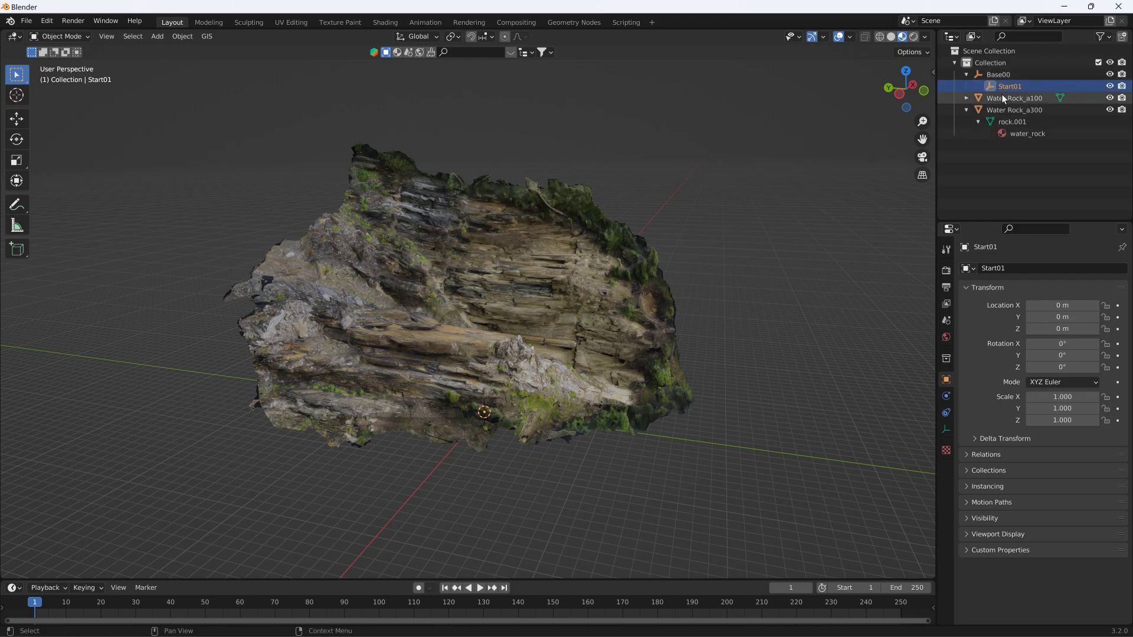
{"action": "left_click", "coordinate": [1003, 96]}
{"action": "left_click_drag", "start_coordinate": [1009, 95], "coordinate": [1016, 89]}
{"action": "left_click", "coordinate": [978, 86]}
{"action": "left_click", "coordinate": [1025, 108]}
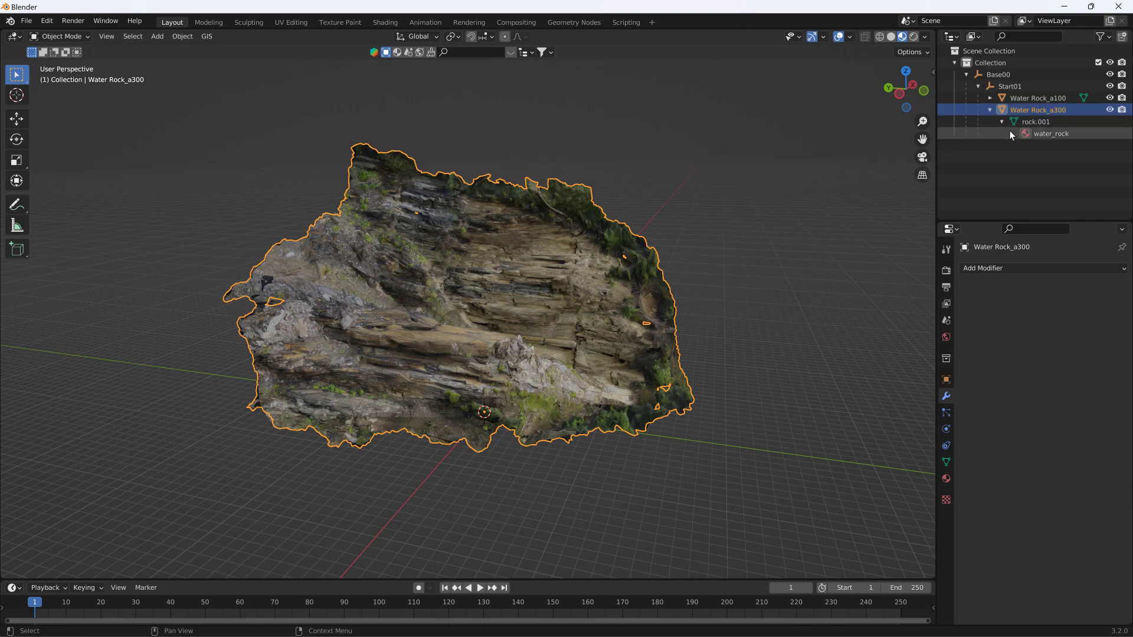
Select Water Rock_a100 and Water Rock_a300 alternately to compare the two detail versions.
{"action": "left_click", "coordinate": [1023, 98]}
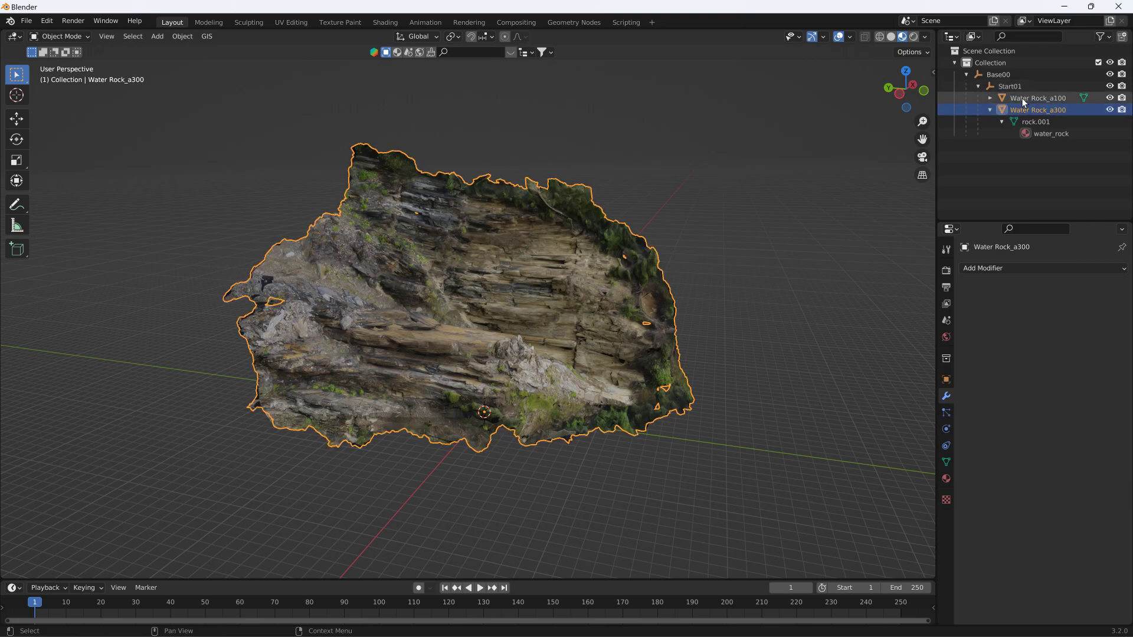
{"action": "left_click", "coordinate": [1023, 110]}
{"action": "left_click", "coordinate": [1023, 99]}
{"action": "left_click", "coordinate": [1022, 110]}
{"action": "left_click", "coordinate": [1022, 99]}
{"action": "left_click", "coordinate": [1023, 111]}
{"action": "left_click", "coordinate": [1023, 99]}
{"action": "left_click", "coordinate": [1023, 110]}
{"action": "left_click", "coordinate": [1022, 99]}
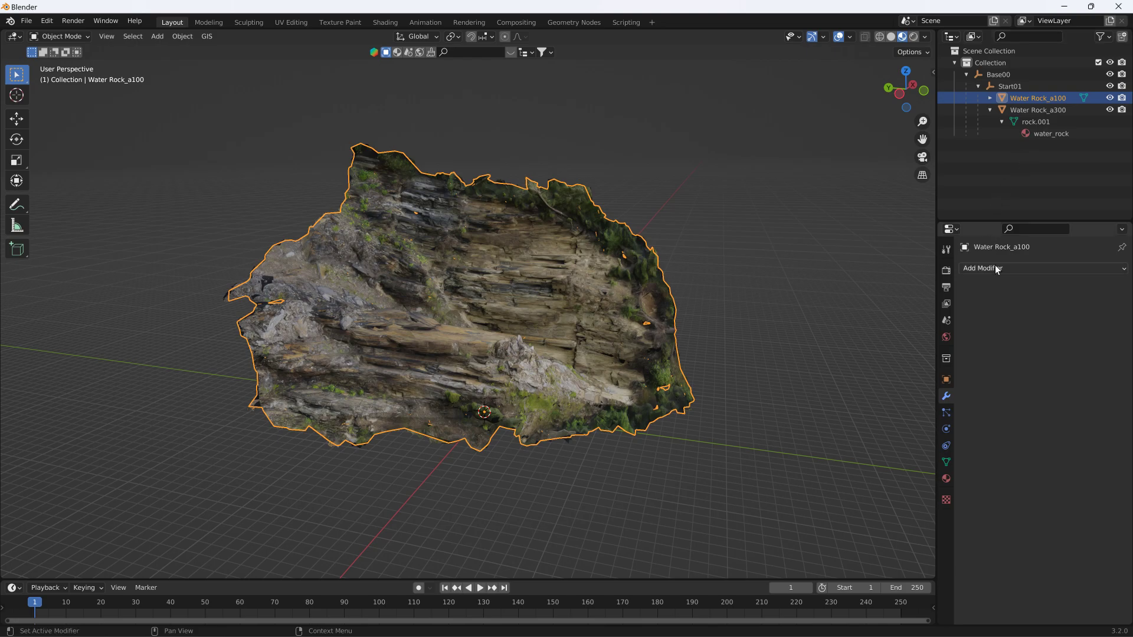
Add a mesh plane at the rock's base and scale it up until it extends beyond the rock on all sides.
{"action": "middle_click_drag", "start_coordinate": [475, 166], "coordinate": [436, 180]}
{"action": "left_click", "coordinate": [165, 38]}
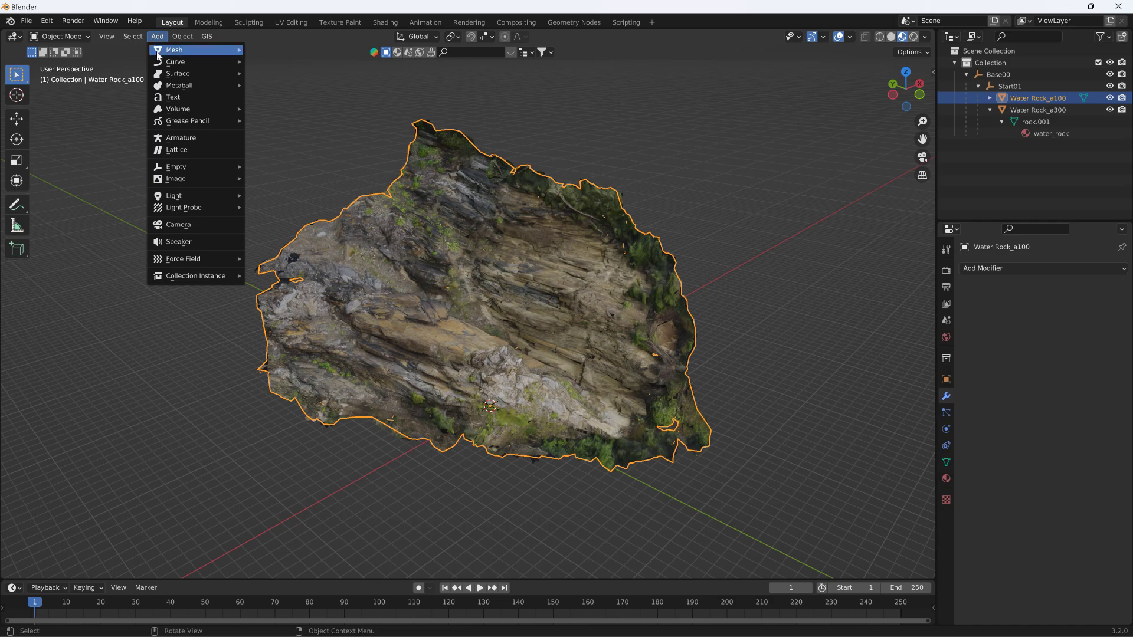
{"action": "mouse_move", "coordinate": [190, 51]}
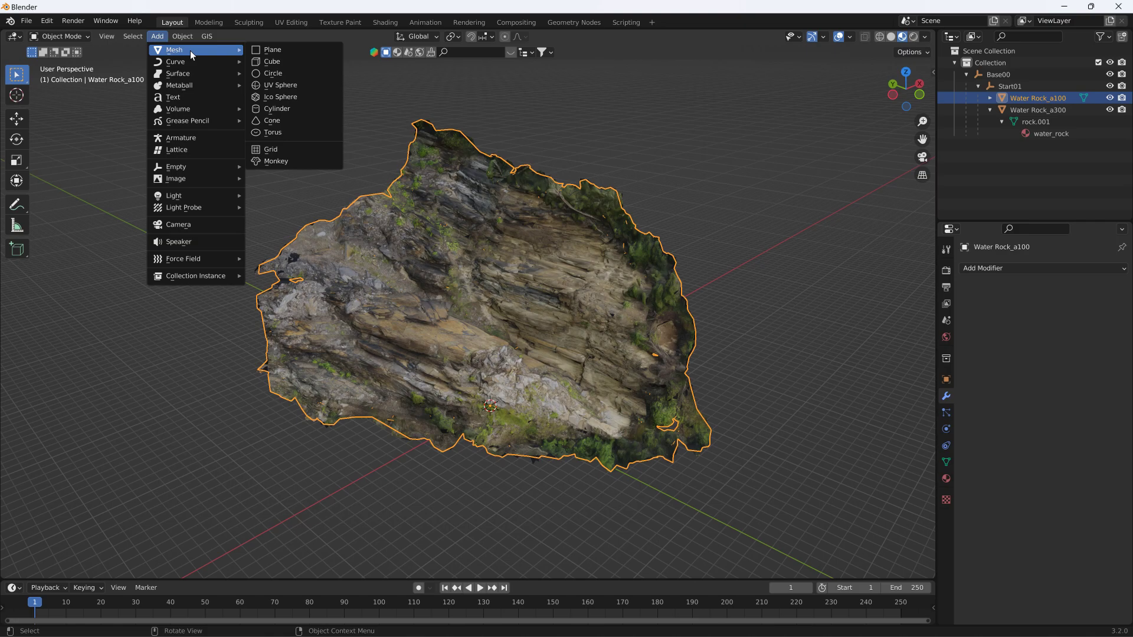
{"action": "left_click", "coordinate": [282, 52]}
{"action": "key", "text": "s"}
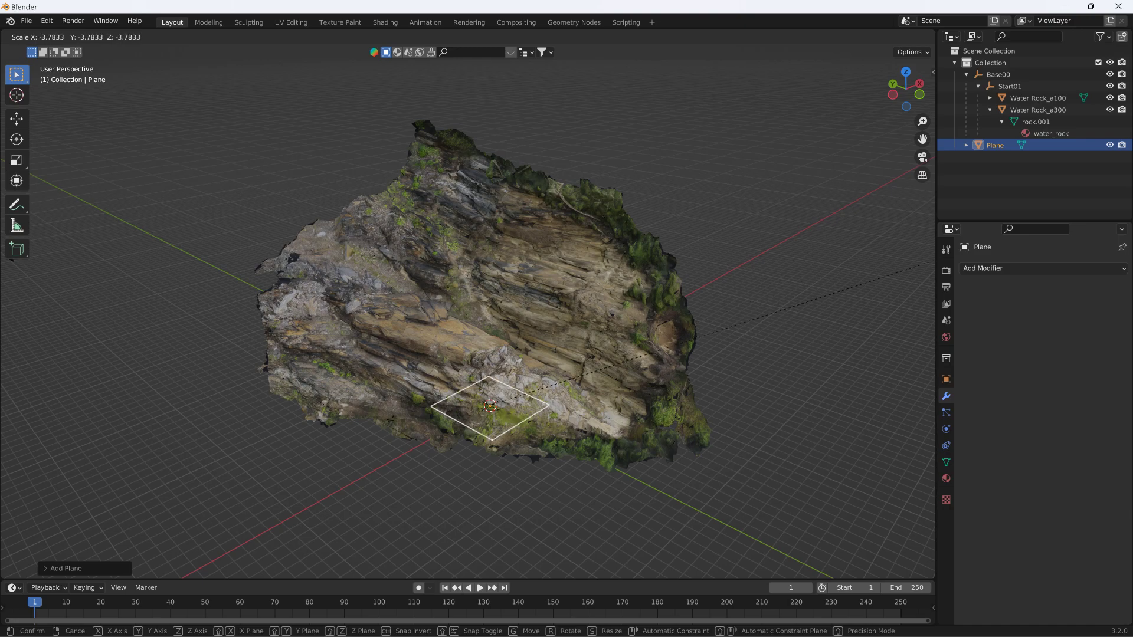
{"action": "left_click", "coordinate": [609, 509]}
{"action": "key", "text": "s"}
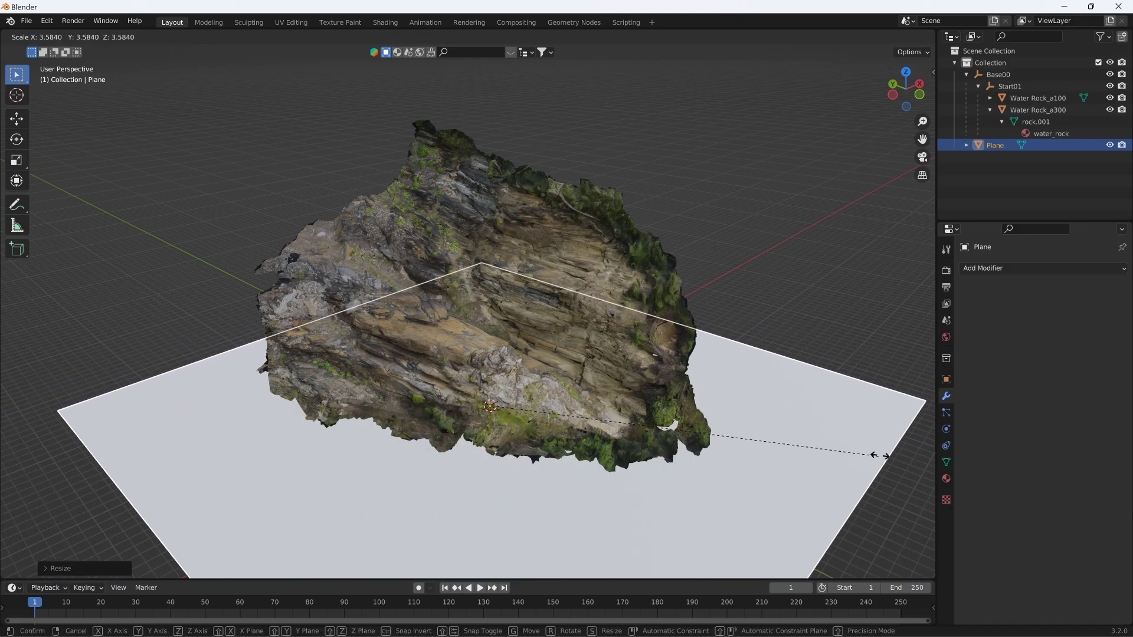
{"action": "left_click", "coordinate": [891, 459]}
Open the plane in Edit Mode and subdivide its mesh.
{"action": "left_click", "coordinate": [65, 36]}
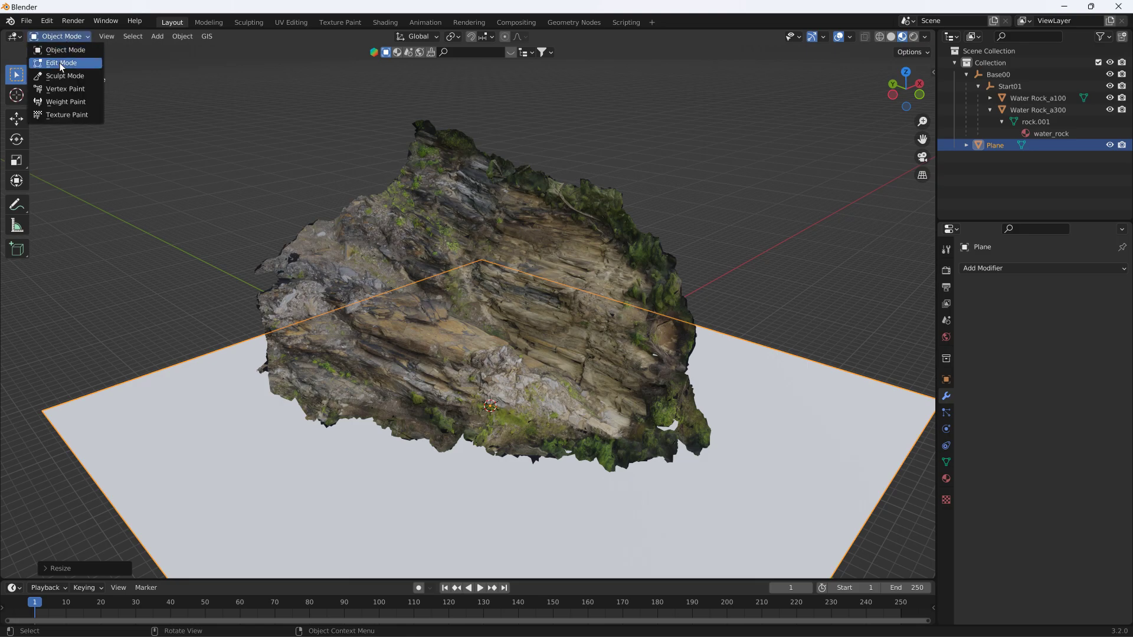
{"action": "left_click", "coordinate": [95, 52]}
{"action": "left_click", "coordinate": [296, 36]}
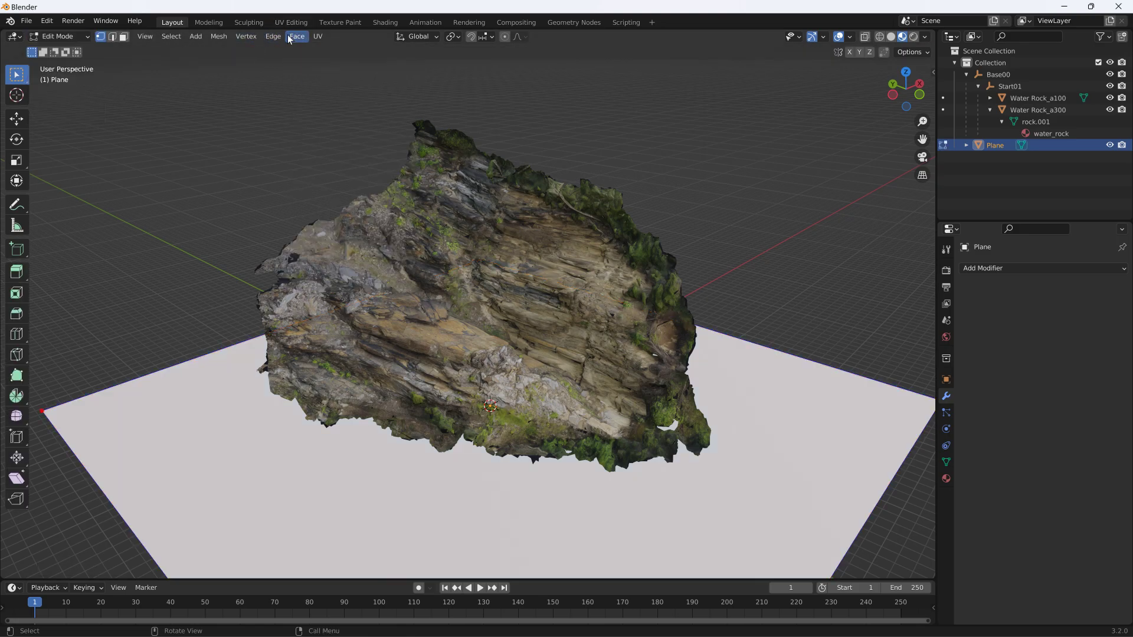
{"action": "left_click", "coordinate": [270, 36]}
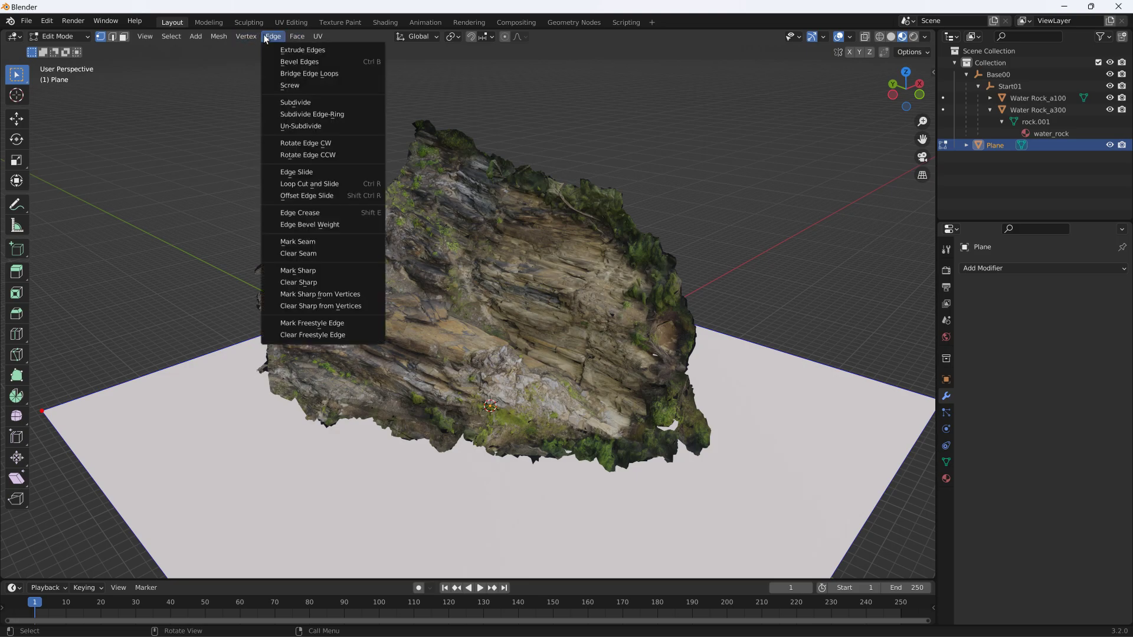
{"action": "left_click", "coordinate": [299, 102]}
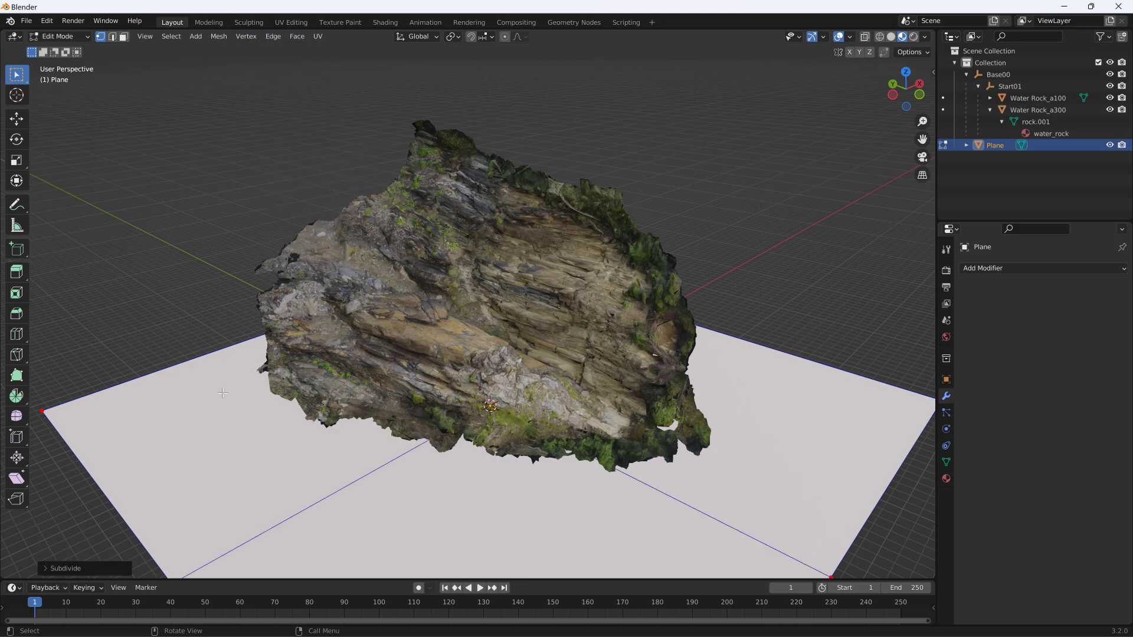
Set the plane's subdivision to 25 cuts, deselect its vertices and return to Object Mode.
{"action": "left_click", "coordinate": [53, 568]}
{"action": "left_click", "coordinate": [156, 486]}
{"action": "key", "text": "Return"}
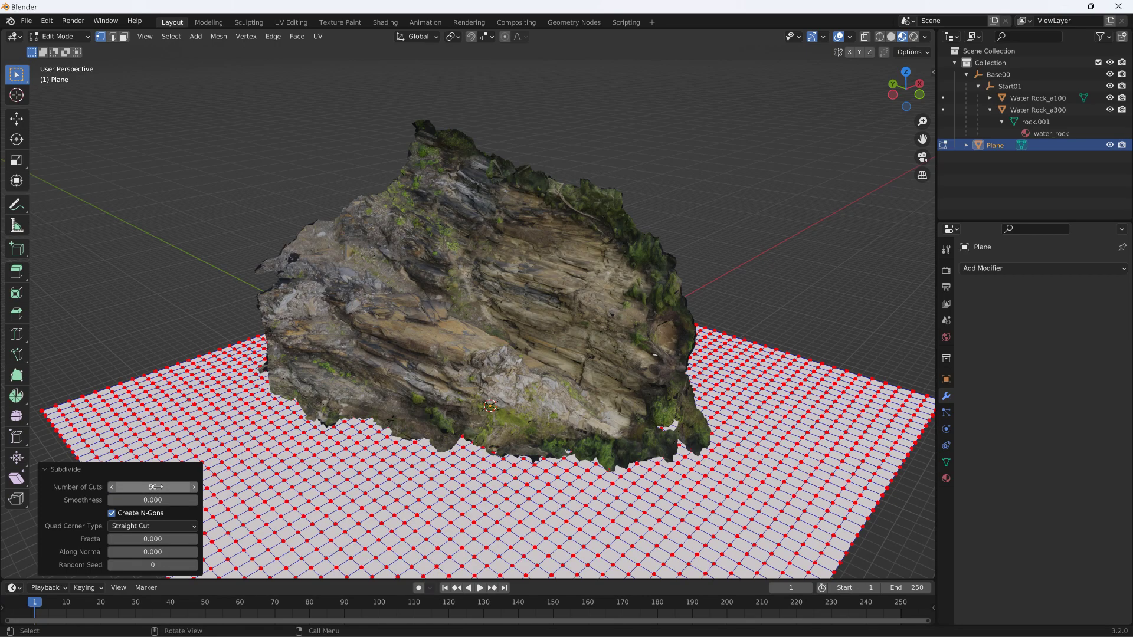
{"action": "left_click", "coordinate": [155, 487]}
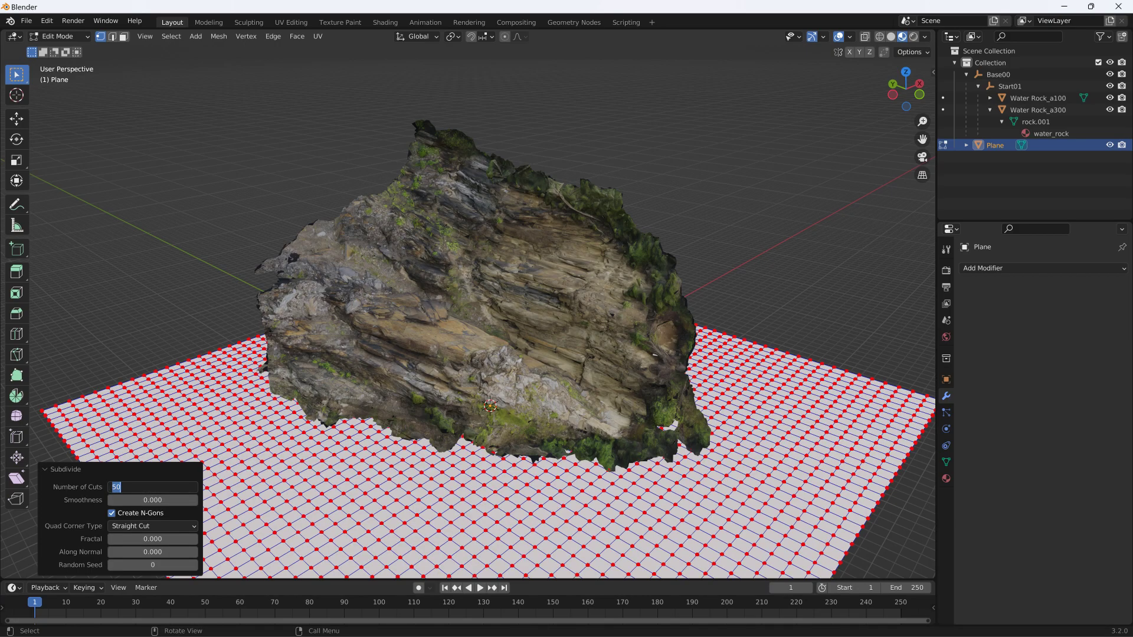
{"action": "key", "text": "Return"}
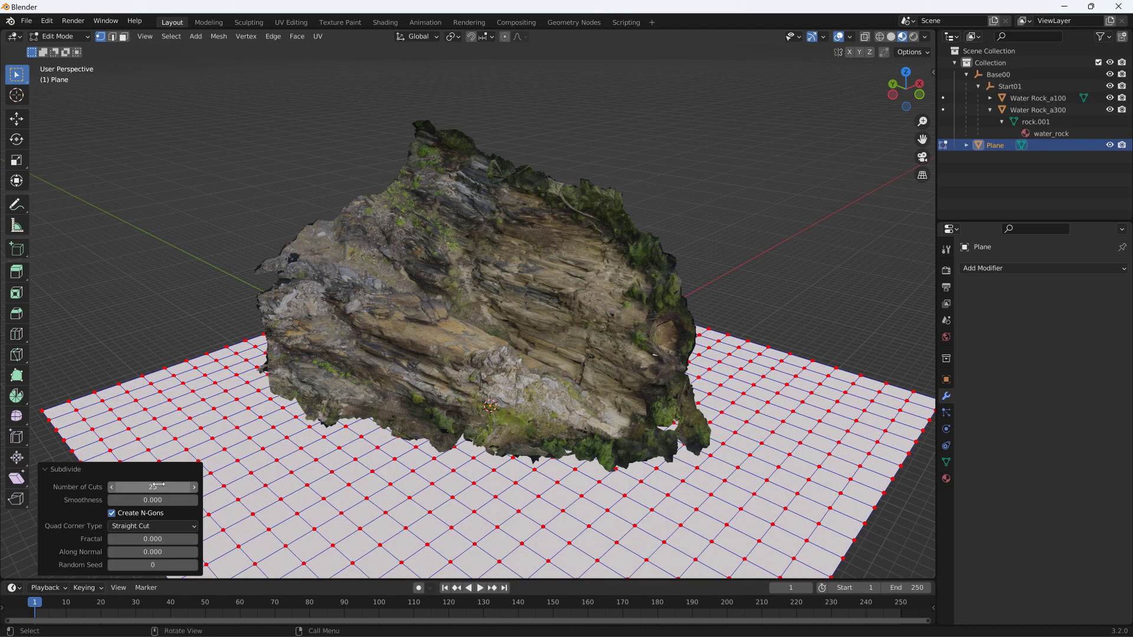
{"action": "middle_click_drag", "start_coordinate": [239, 432], "coordinate": [171, 455]}
{"action": "left_click", "coordinate": [152, 343]}
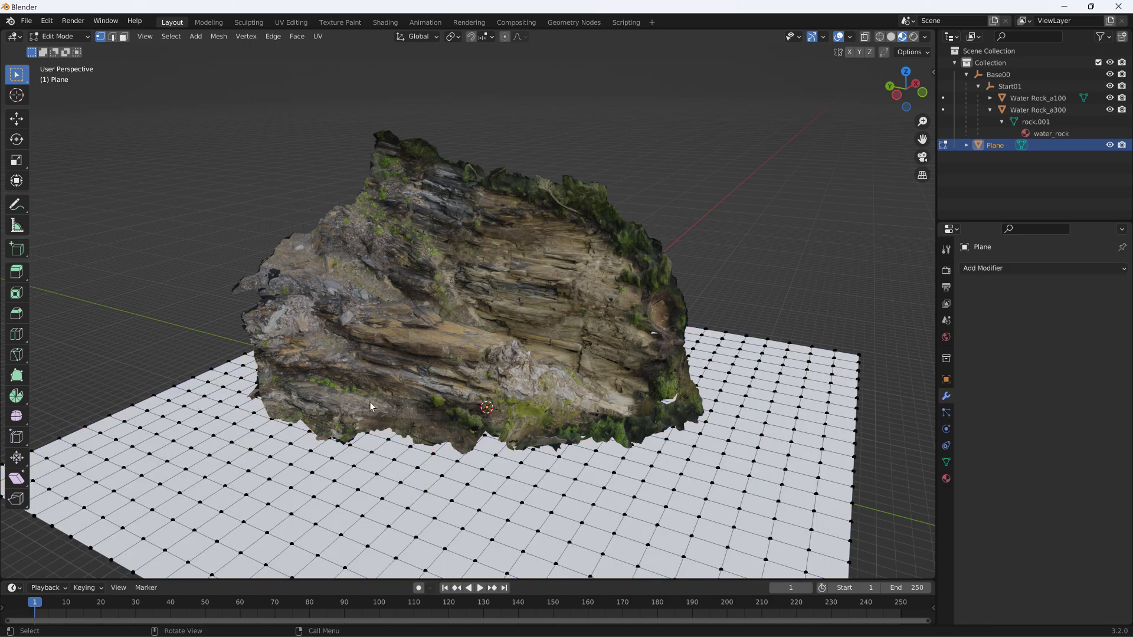
{"action": "left_click", "coordinate": [63, 37]}
{"action": "left_click", "coordinate": [62, 50]}
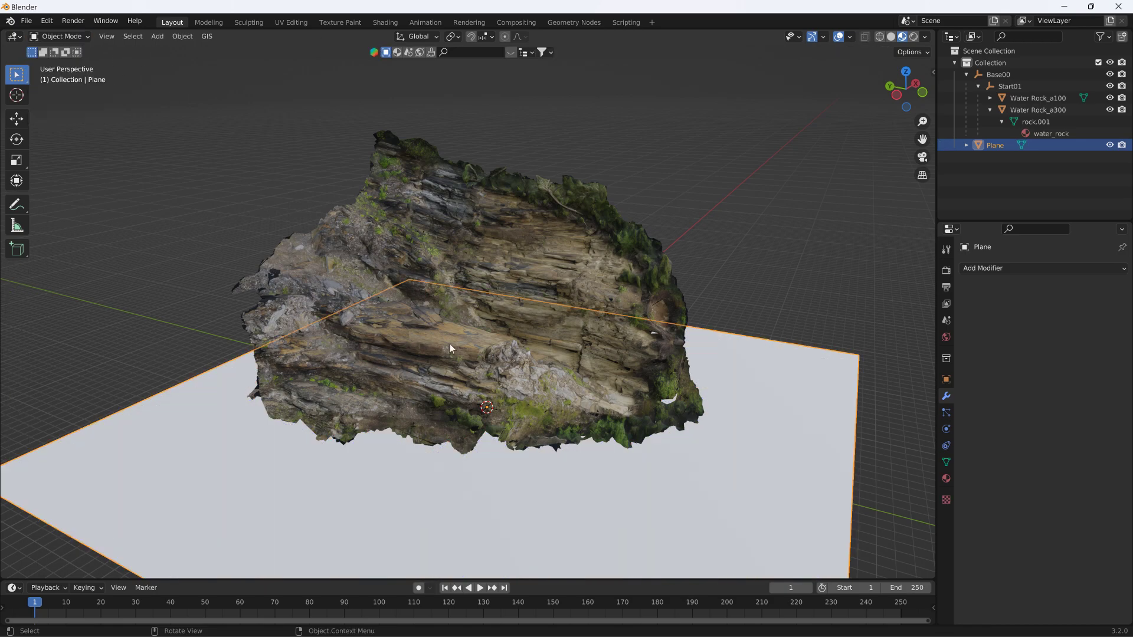
Add a Shrinkwrap modifier to the plane with Water Rock_a300 as its target.
{"action": "left_click", "coordinate": [1007, 265]}
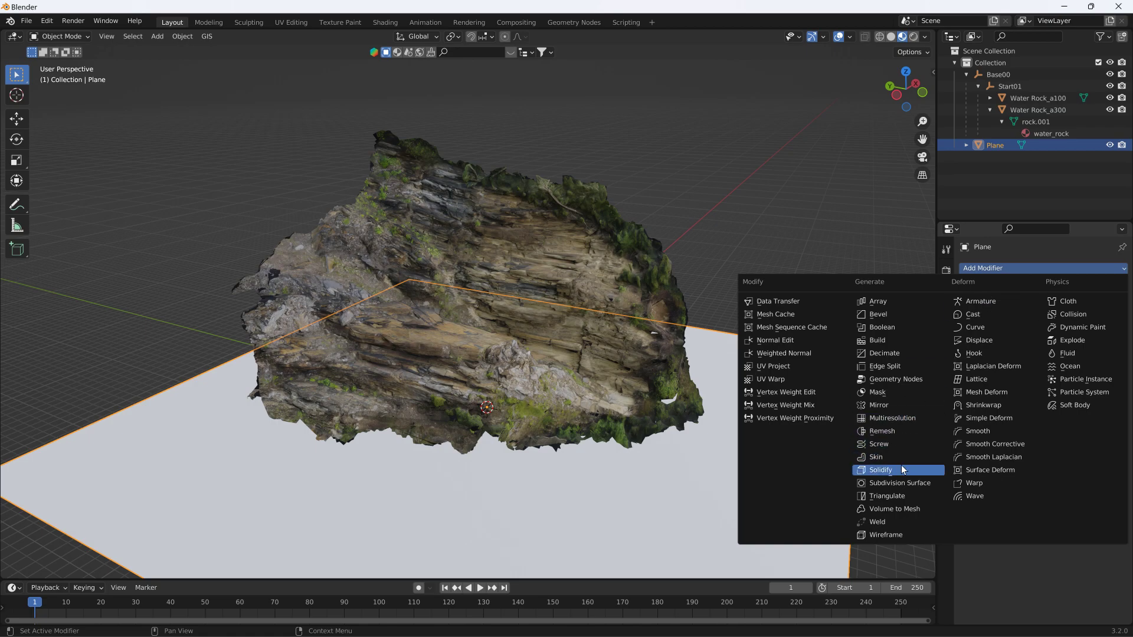
{"action": "left_click", "coordinate": [996, 407]}
{"action": "left_click", "coordinate": [1104, 335]}
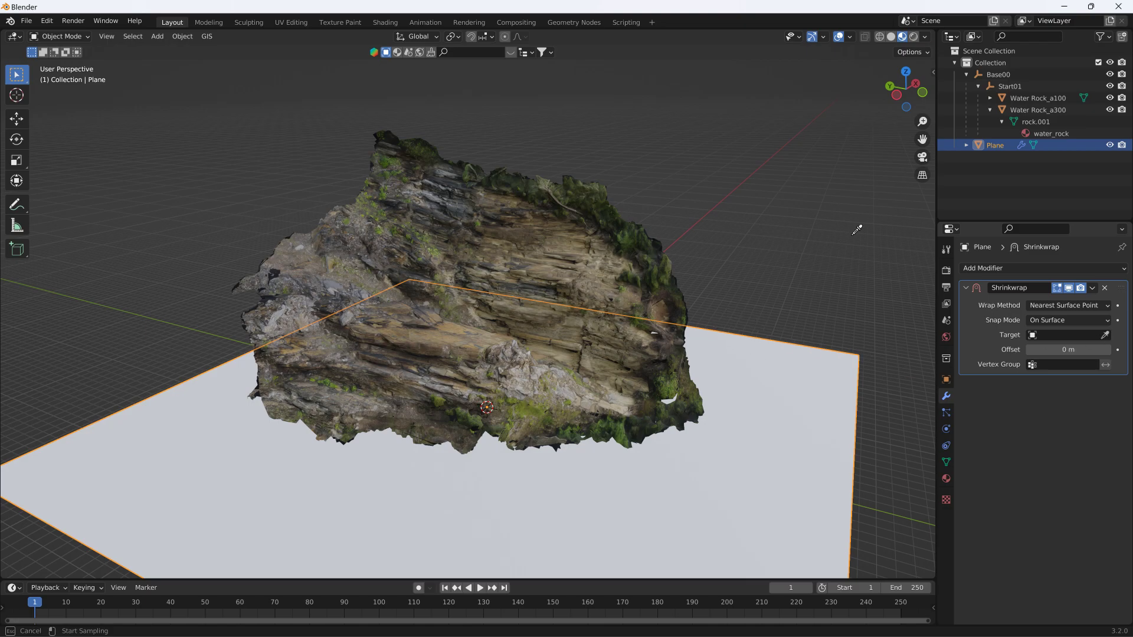
{"action": "left_click", "coordinate": [1065, 107]}
{"action": "middle_click_drag", "start_coordinate": [604, 267], "coordinate": [577, 273]}
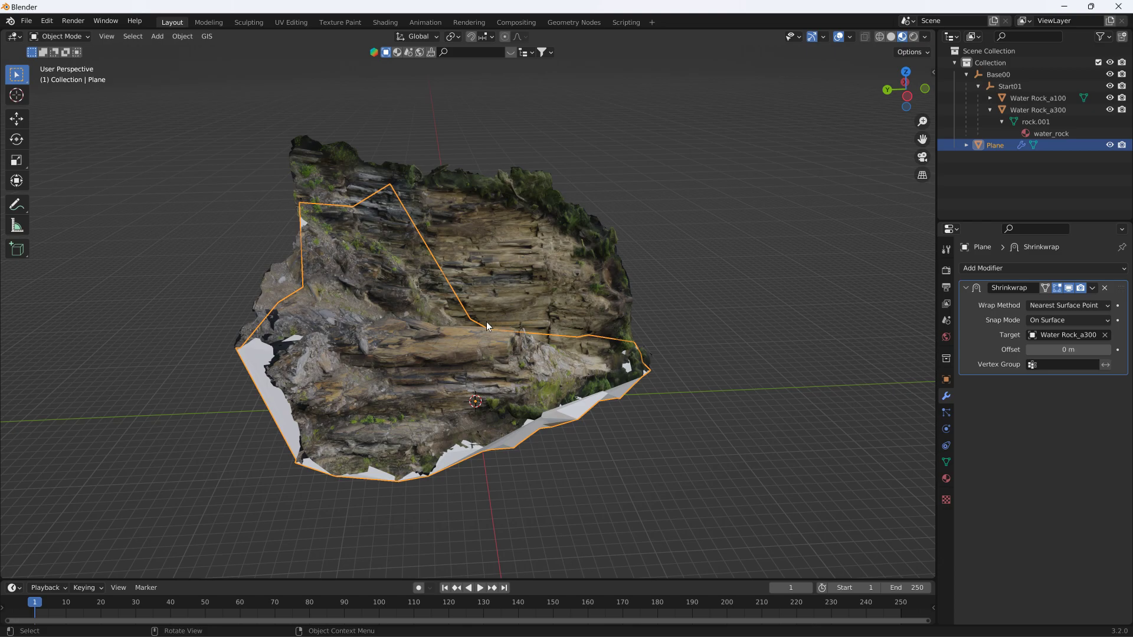
Try moving the shrinkwrapped plane upward across the rock to test how it wraps the surface.
{"action": "key", "text": "g"}
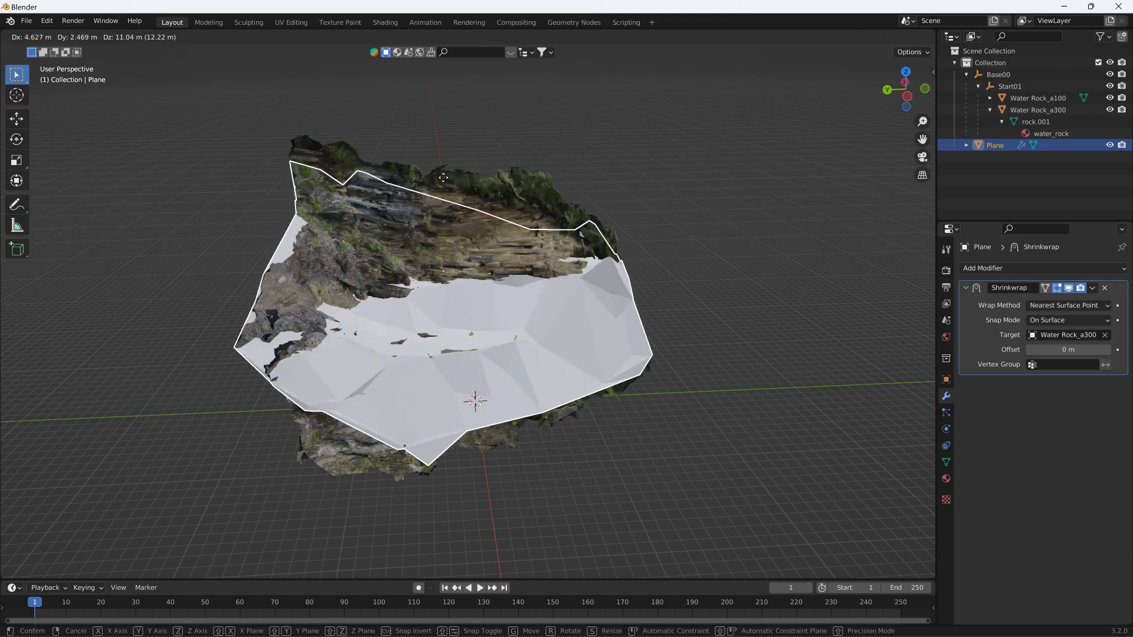
{"action": "left_click", "coordinate": [480, 222]}
{"action": "middle_click_drag", "start_coordinate": [479, 222], "coordinate": [561, 230]}
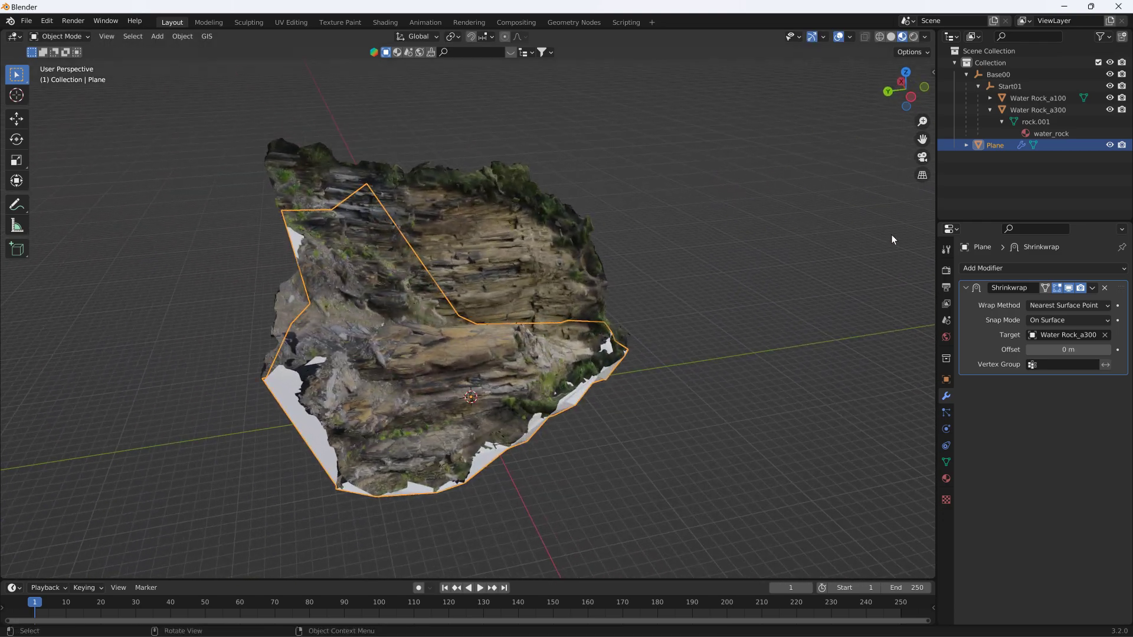
Try the Nearest Vertex wrap method on the plane's Shrinkwrap modifier and test moving the plane.
{"action": "left_click", "coordinate": [1098, 306]}
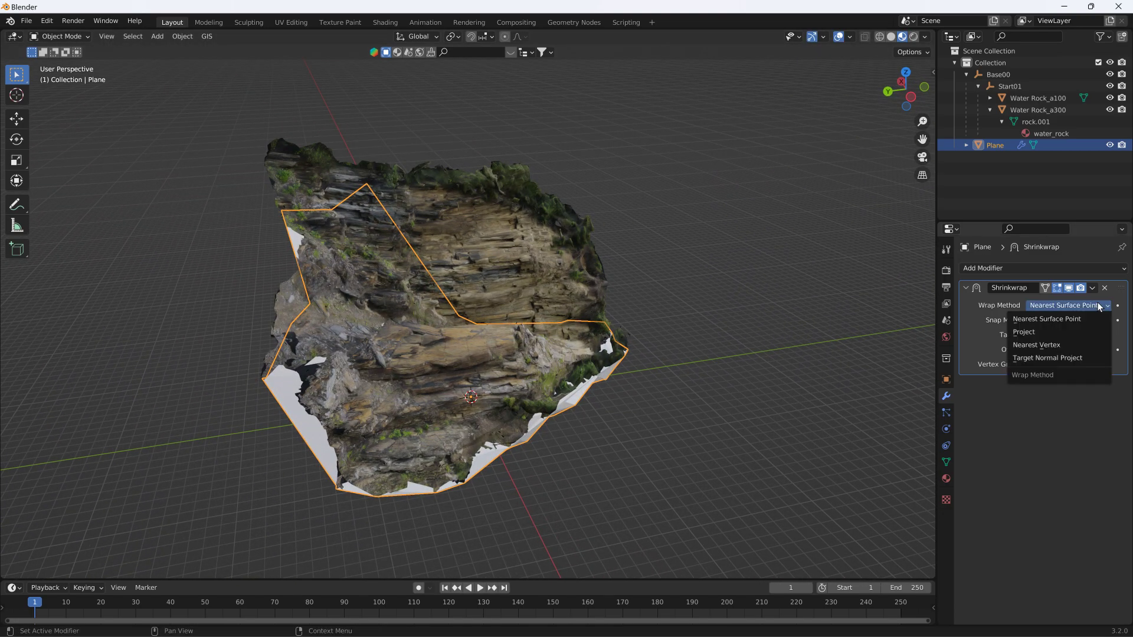
{"action": "left_click", "coordinate": [1051, 348]}
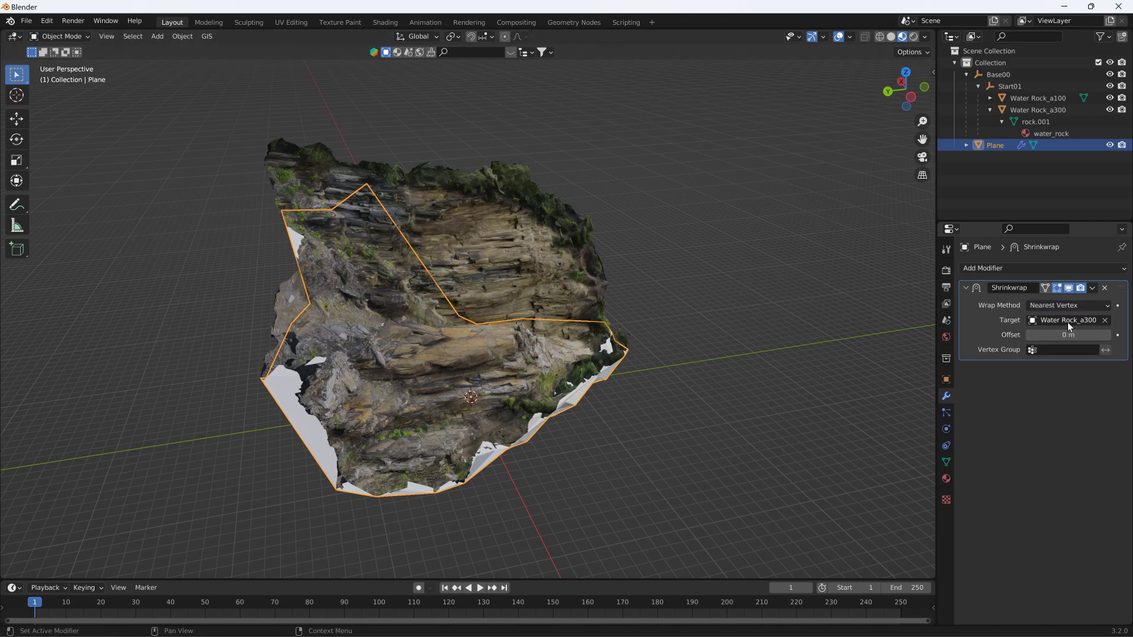
{"action": "key", "text": "g"}
{"action": "right_click", "coordinate": [641, 229]}
Set the Shrinkwrap wrap method to Project and reposition the plane beneath the rock.
{"action": "left_click", "coordinate": [1071, 307]}
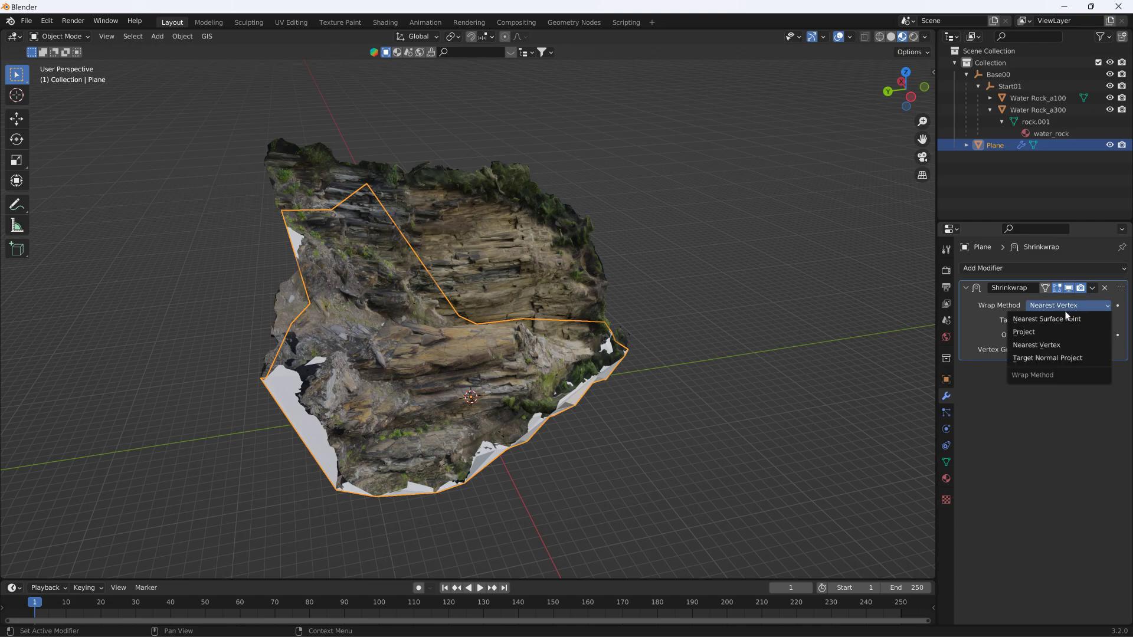
{"action": "left_click", "coordinate": [1050, 329]}
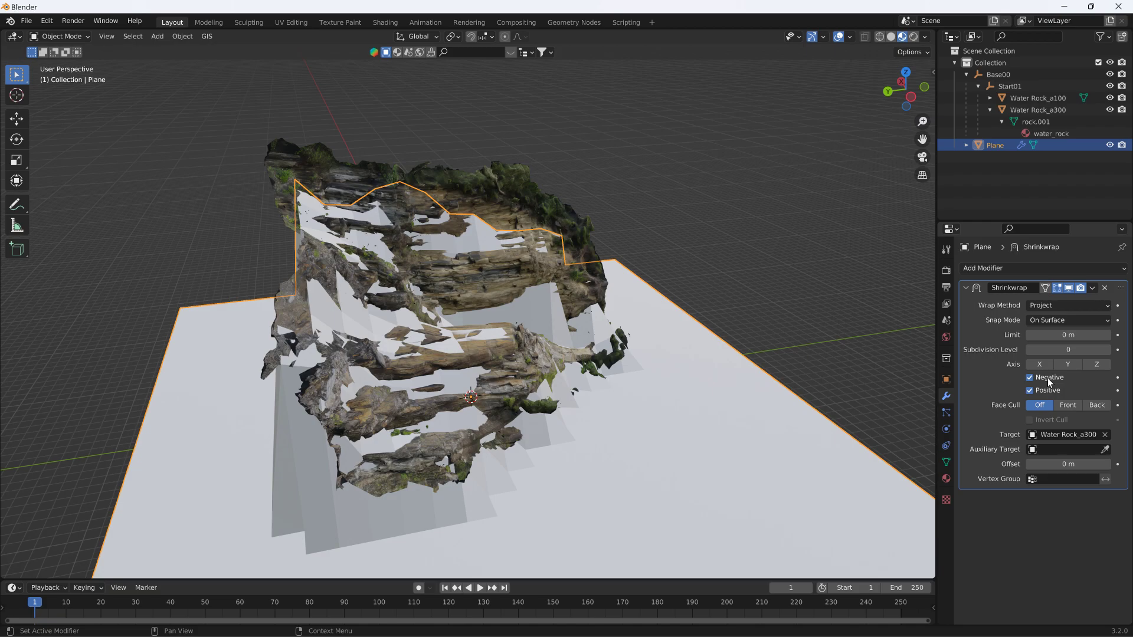
{"action": "middle_click_drag", "start_coordinate": [608, 304], "coordinate": [588, 292]}
{"action": "key", "text": "g"}
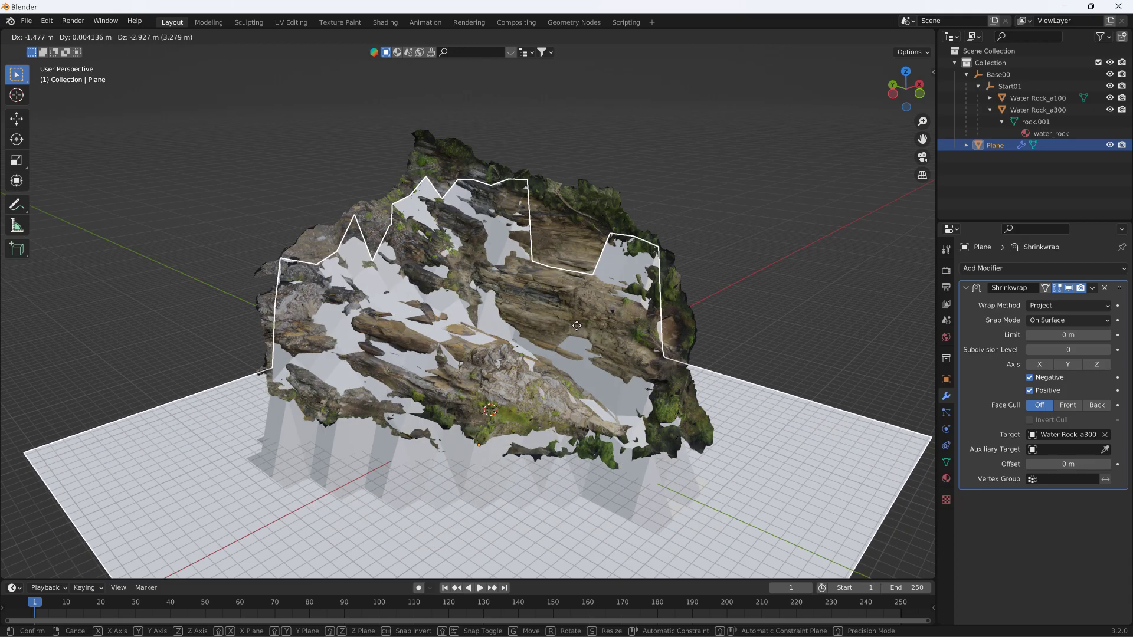
{"action": "left_click", "coordinate": [575, 320]}
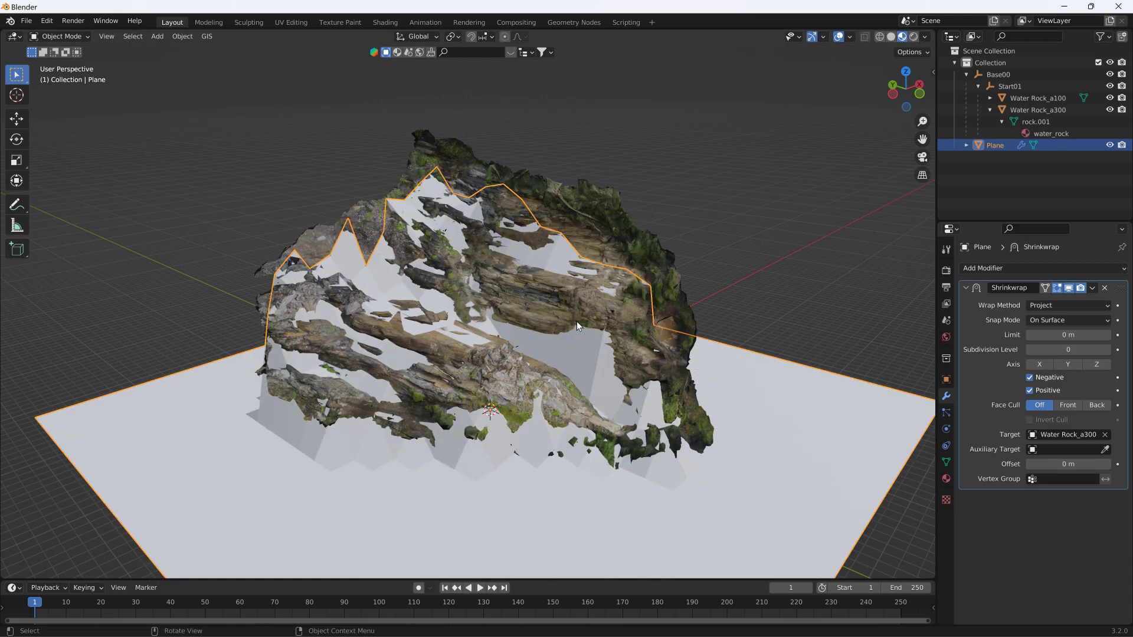
Scale the plane down to roughly the rock's footprint and apply the Shrinkwrap modifier.
{"action": "key", "text": "s"}
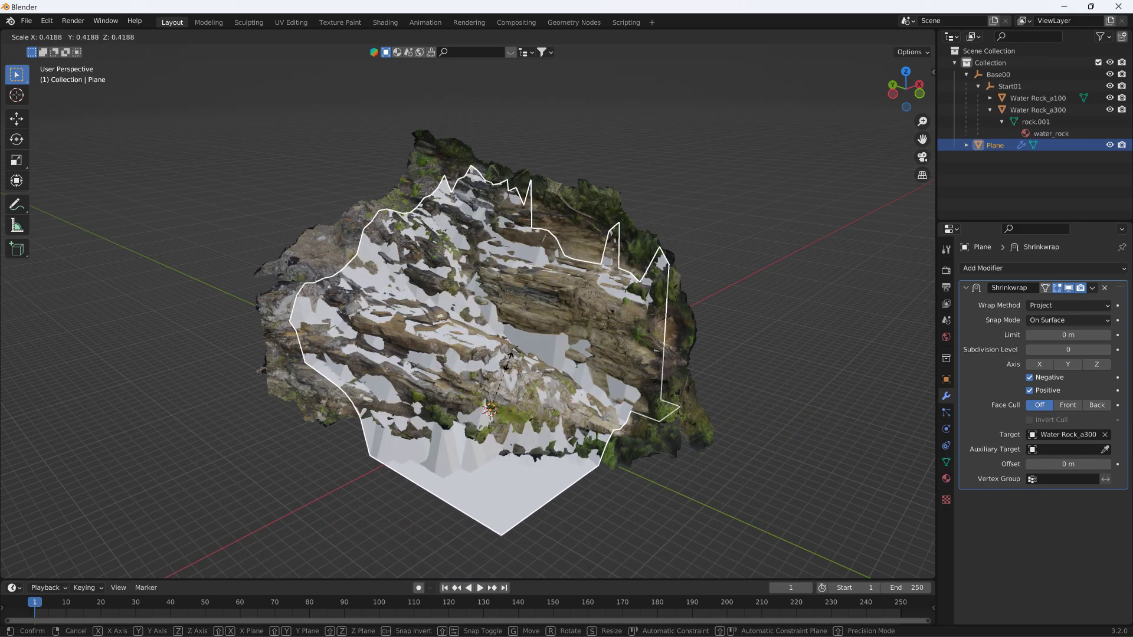
{"action": "left_click", "coordinate": [541, 364]}
{"action": "middle_click_drag", "start_coordinate": [535, 363], "coordinate": [575, 354]}
{"action": "left_click", "coordinate": [1092, 287]}
{"action": "left_click", "coordinate": [1038, 302]}
Rename the plane Colmesh-1 and parent it to the Start01 empty.
{"action": "double_click", "coordinate": [1000, 148]}
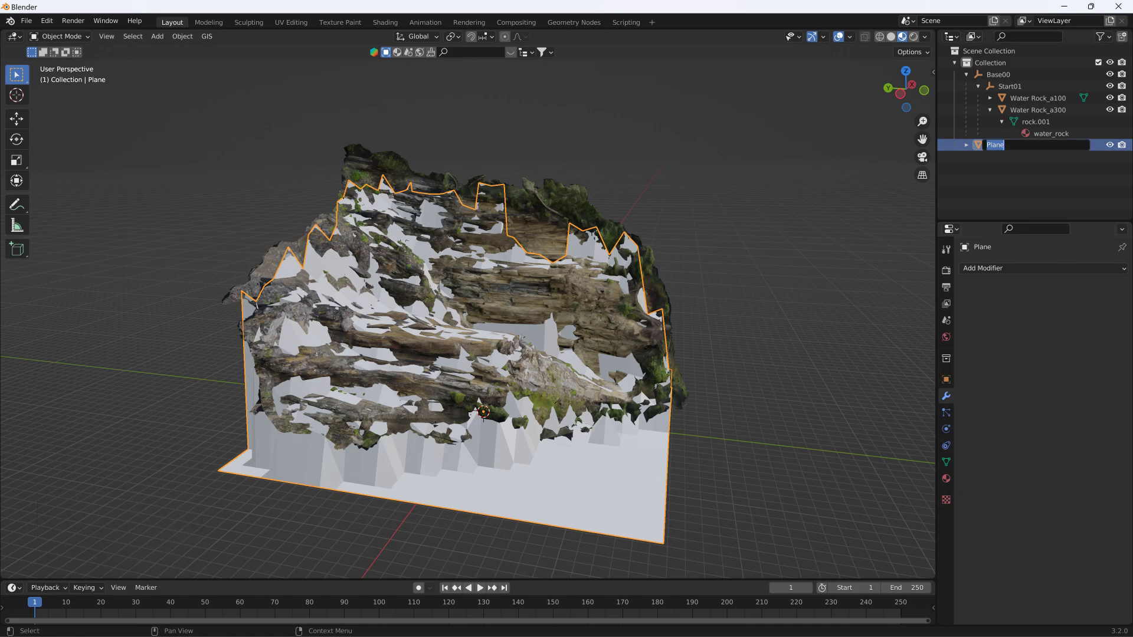
{"action": "type", "text": "Colmesh-1"}
{"action": "key", "text": "Return"}
{"action": "left_click_drag", "start_coordinate": [1012, 148], "coordinate": [1022, 87]}
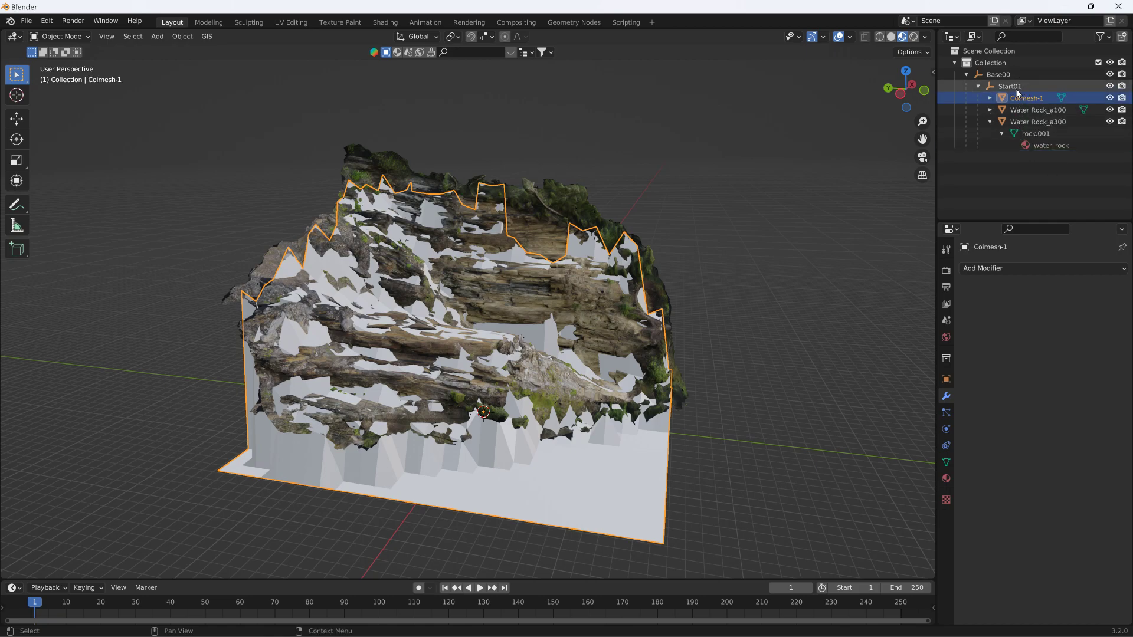
Select Colmesh-1 and both Water Rock meshes and set their origins to the 3D cursor.
{"action": "left_click", "coordinate": [1021, 108]}
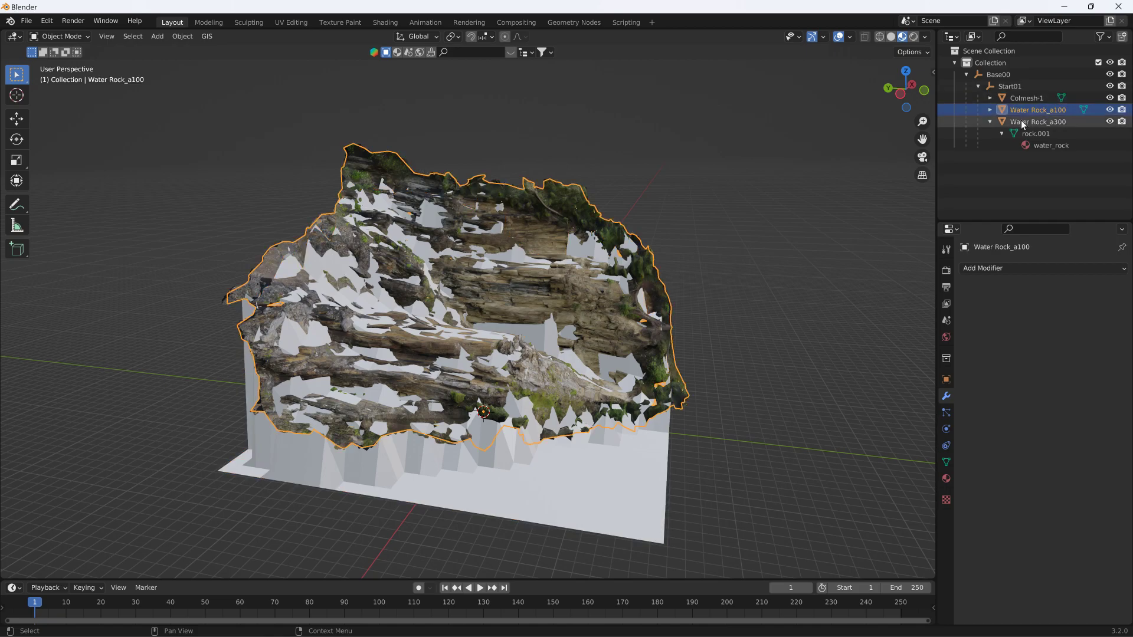
{"action": "left_click", "coordinate": [1020, 97]}
{"action": "left_click_drag", "start_coordinate": [204, 111], "coordinate": [587, 253]}
{"action": "middle_click_drag", "start_coordinate": [587, 252], "coordinate": [638, 274], "text": "alt"}
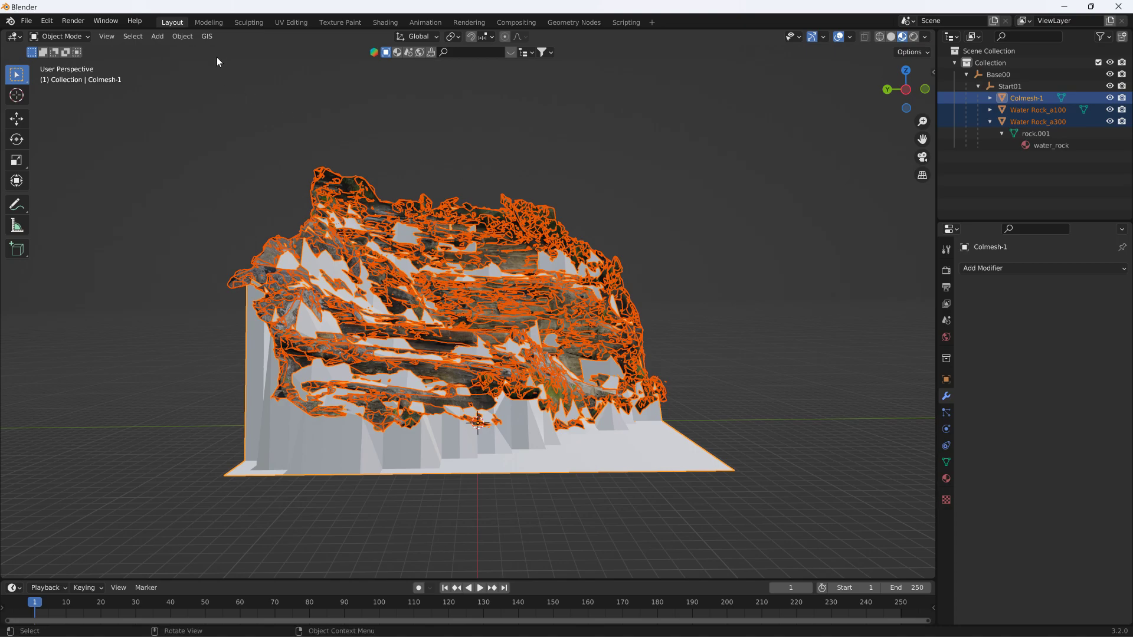
{"action": "left_click", "coordinate": [183, 36]}
{"action": "mouse_move", "coordinate": [195, 62]}
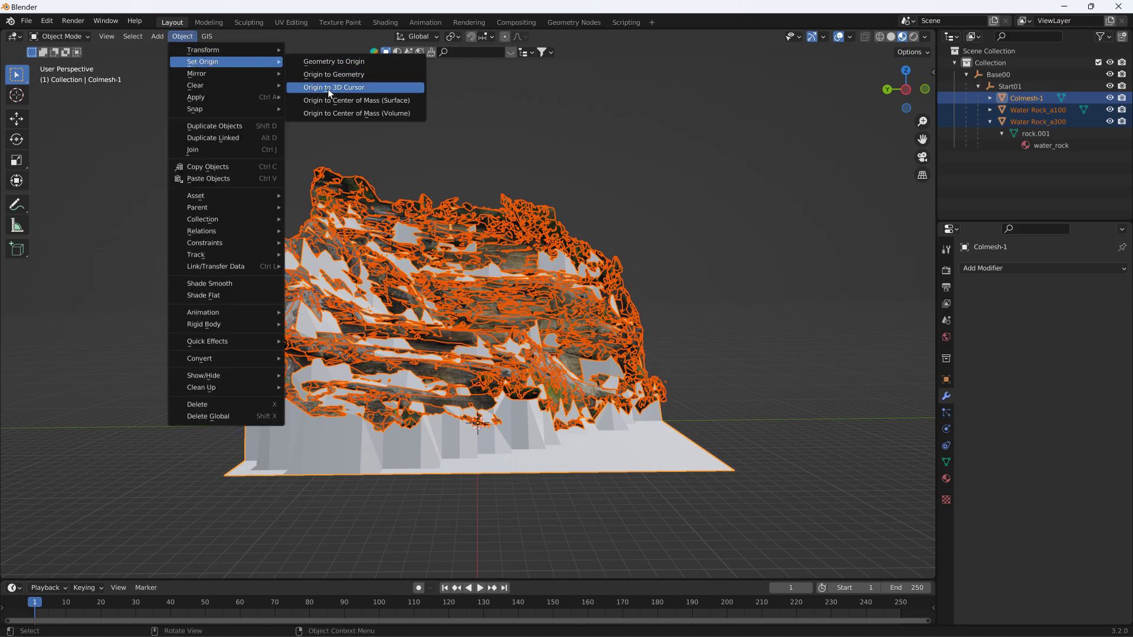
{"action": "left_click", "coordinate": [329, 88]}
Apply all transforms to the three selected meshes and display the settings of Water Rock_a300's water_rock material.
{"action": "left_click", "coordinate": [188, 39]}
{"action": "mouse_move", "coordinate": [203, 97]}
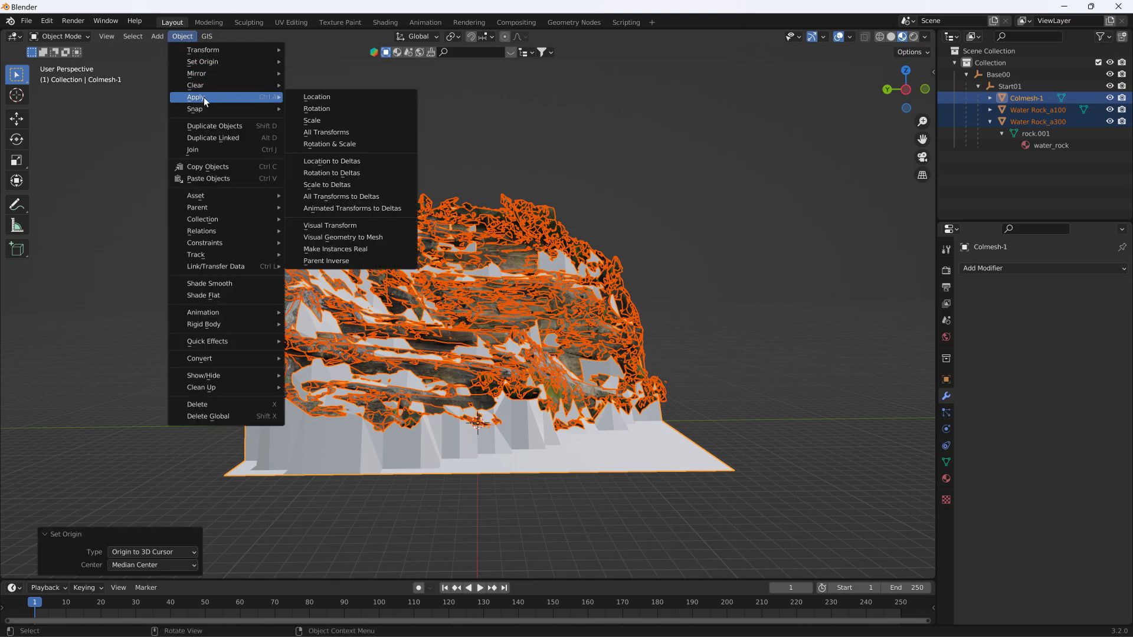
{"action": "left_click", "coordinate": [348, 132]}
{"action": "middle_click_drag", "start_coordinate": [537, 144], "coordinate": [664, 178]}
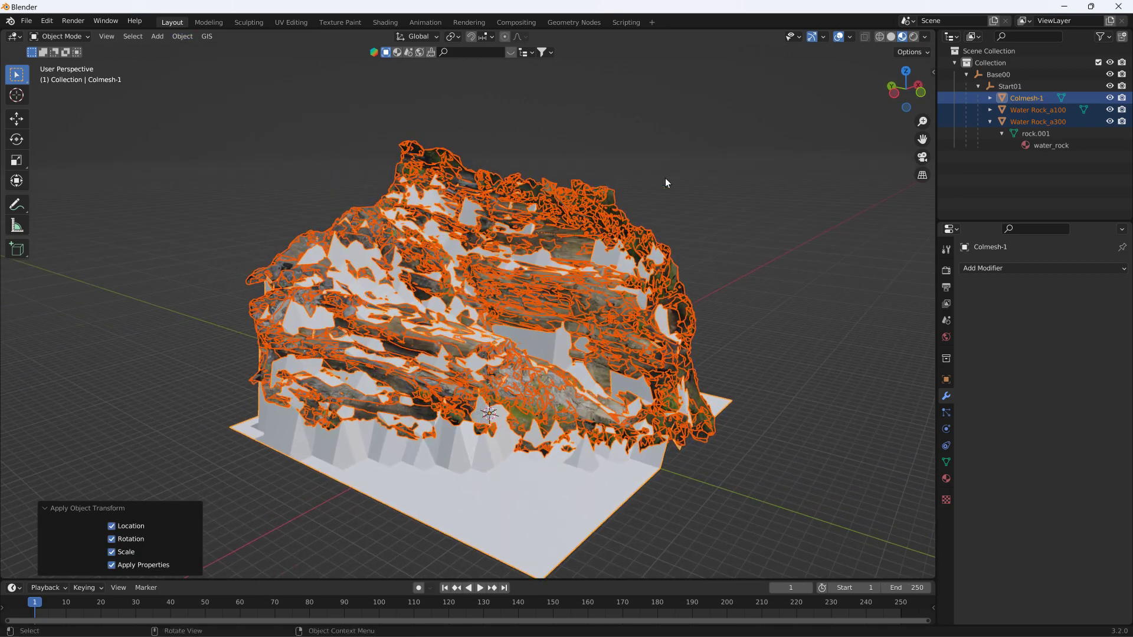
{"action": "left_click", "coordinate": [1050, 145]}
{"action": "left_click", "coordinate": [946, 478]}
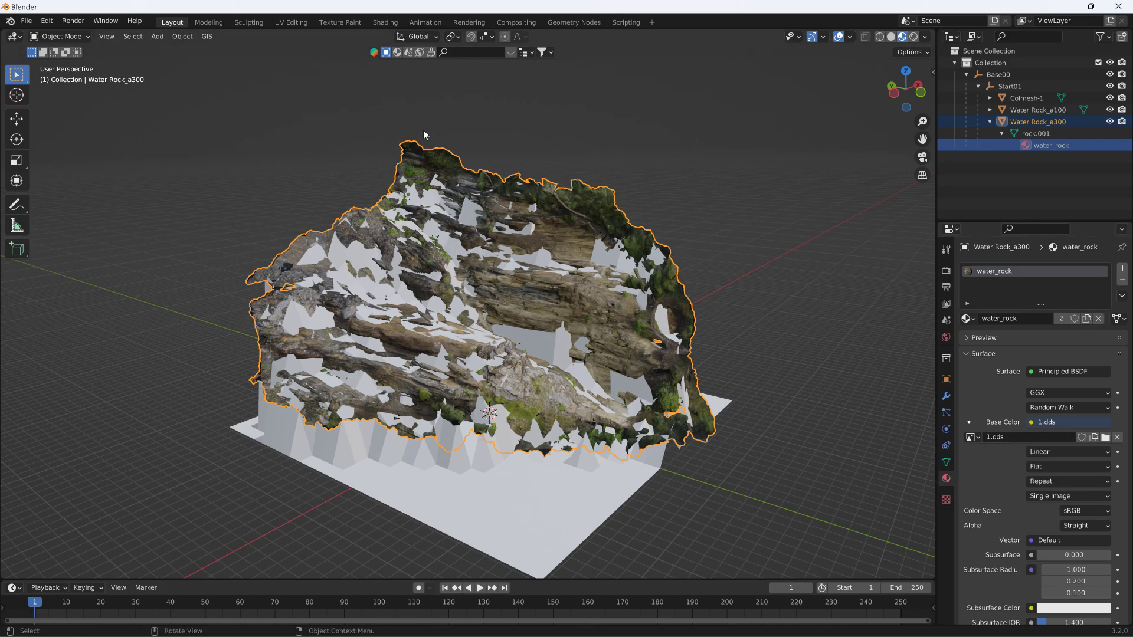
Export the scene as a COLLADA file named Water_Rock into the Water Rocks folder.
{"action": "left_click", "coordinate": [29, 20]}
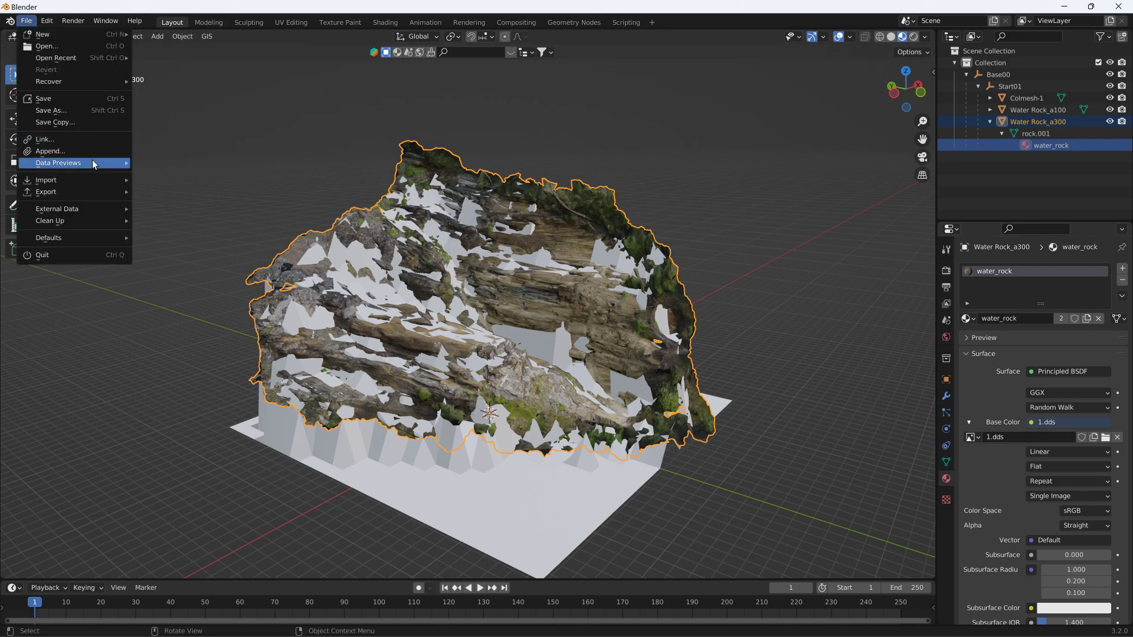
{"action": "mouse_move", "coordinate": [101, 190]}
{"action": "left_click", "coordinate": [163, 192]}
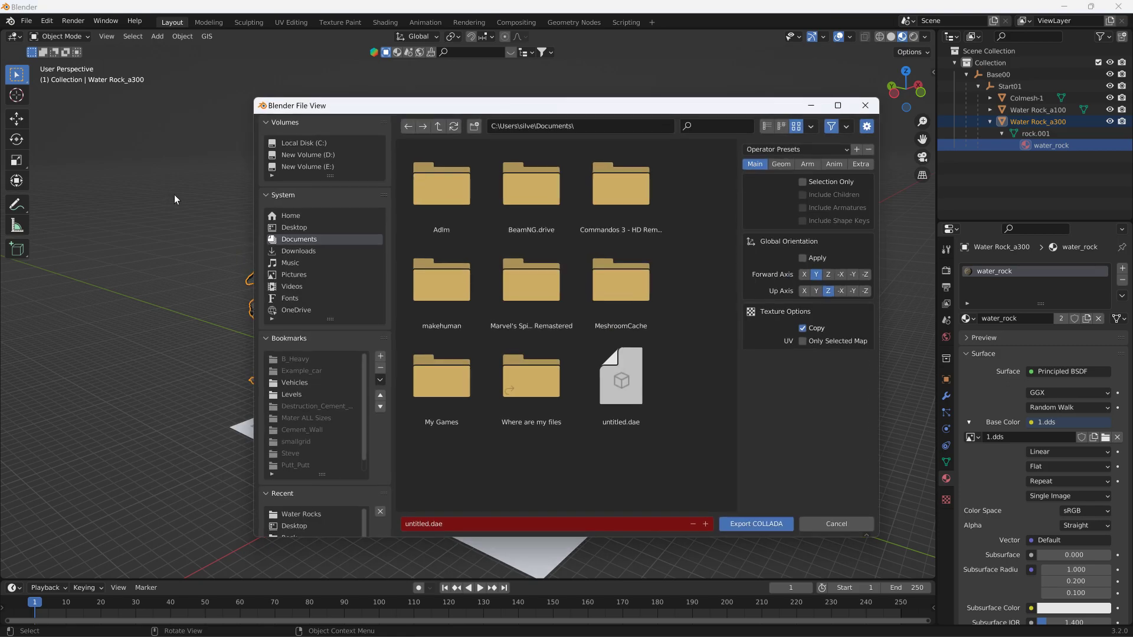
{"action": "left_click", "coordinate": [314, 514]}
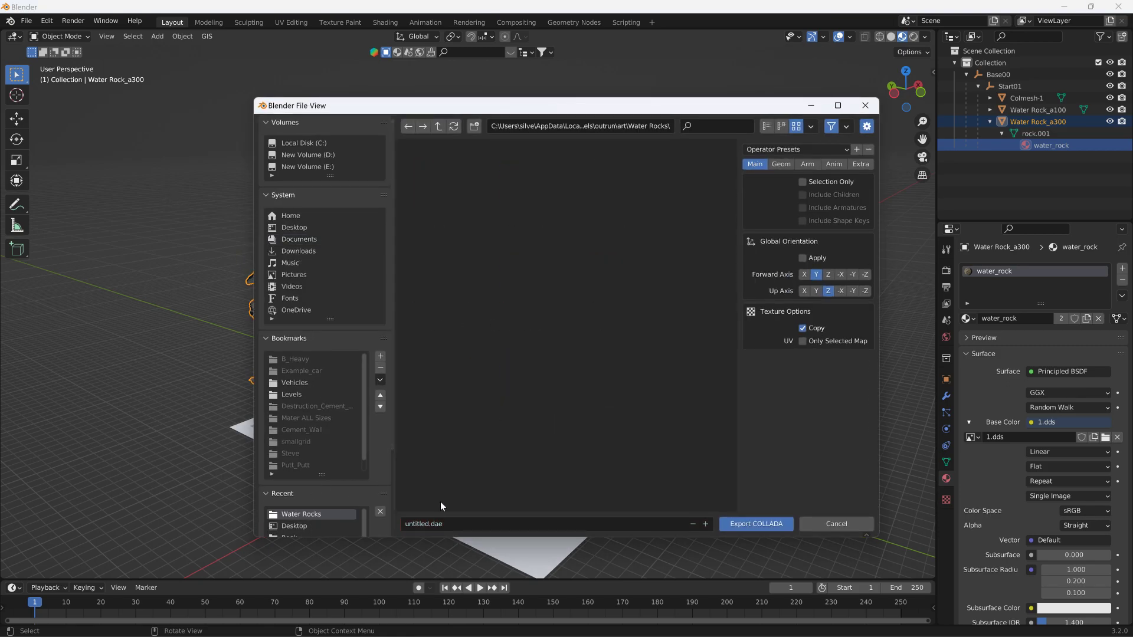
{"action": "left_click", "coordinate": [440, 523]}
{"action": "type", "text": "Water_Rock"}
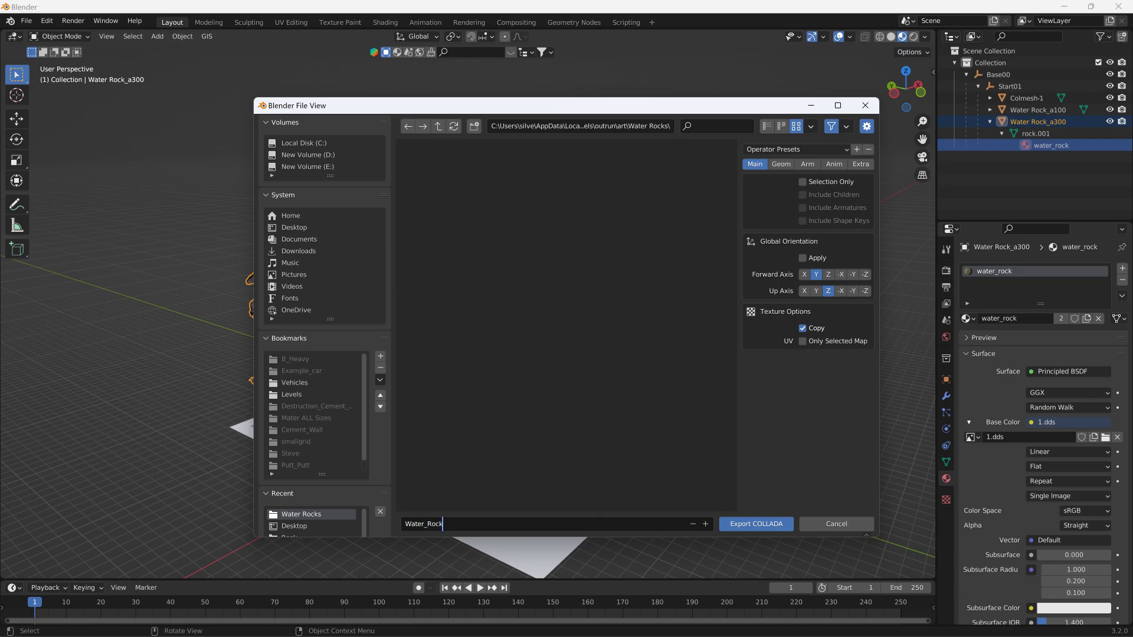
{"action": "left_click", "coordinate": [766, 524]}
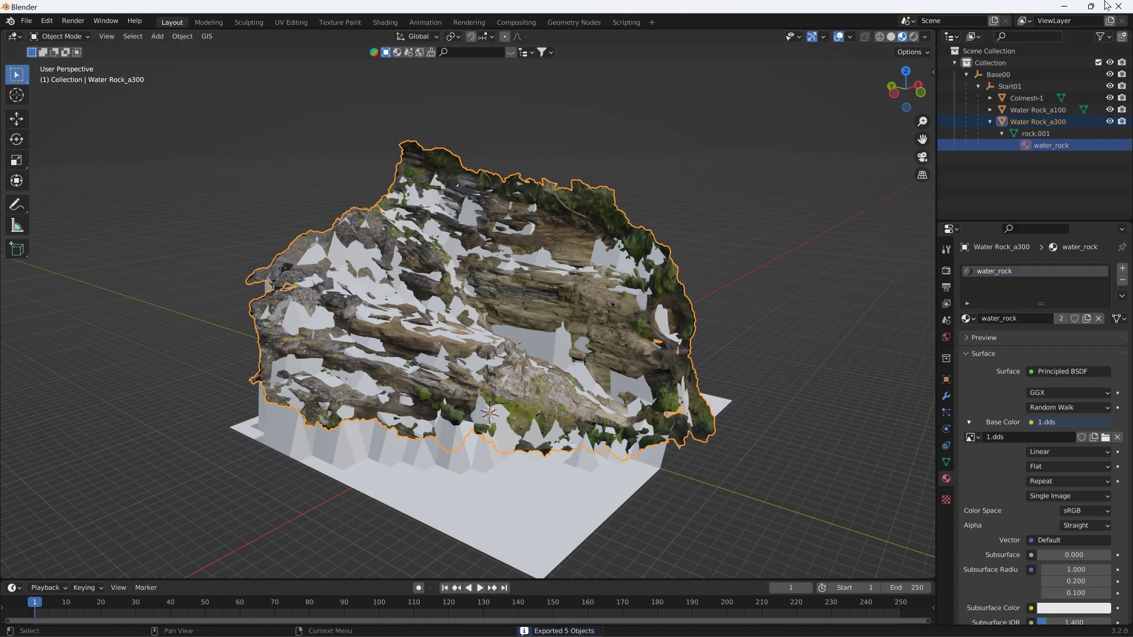
Minimize Blender and launch the BeamNG.drive game from the desktop.
{"action": "left_click", "coordinate": [1065, 7]}
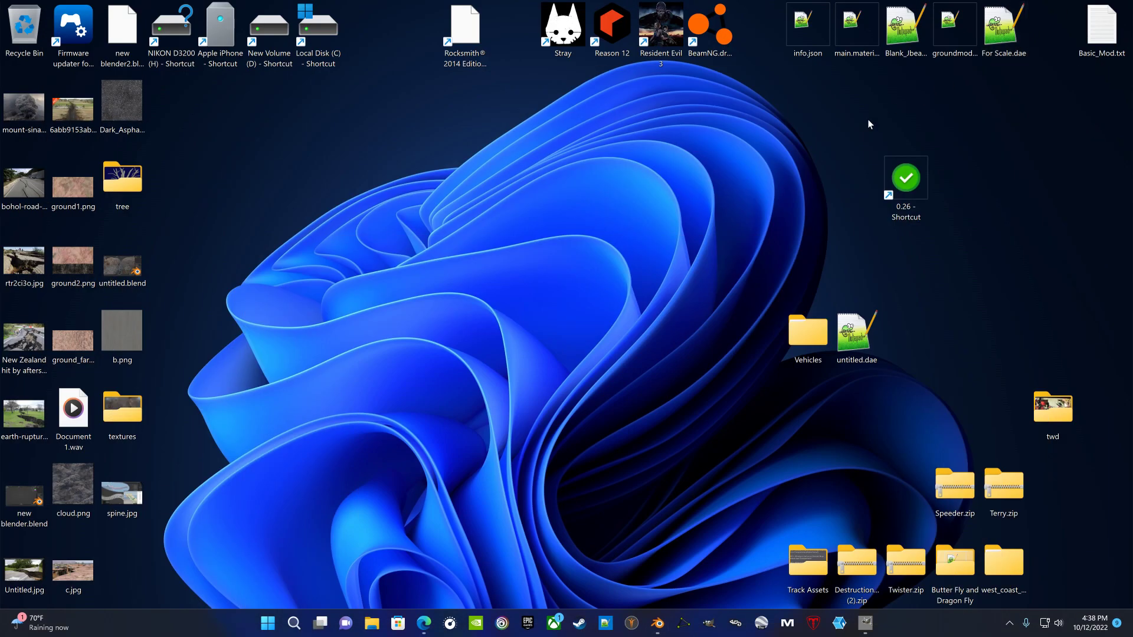
{"action": "double_click", "coordinate": [711, 36]}
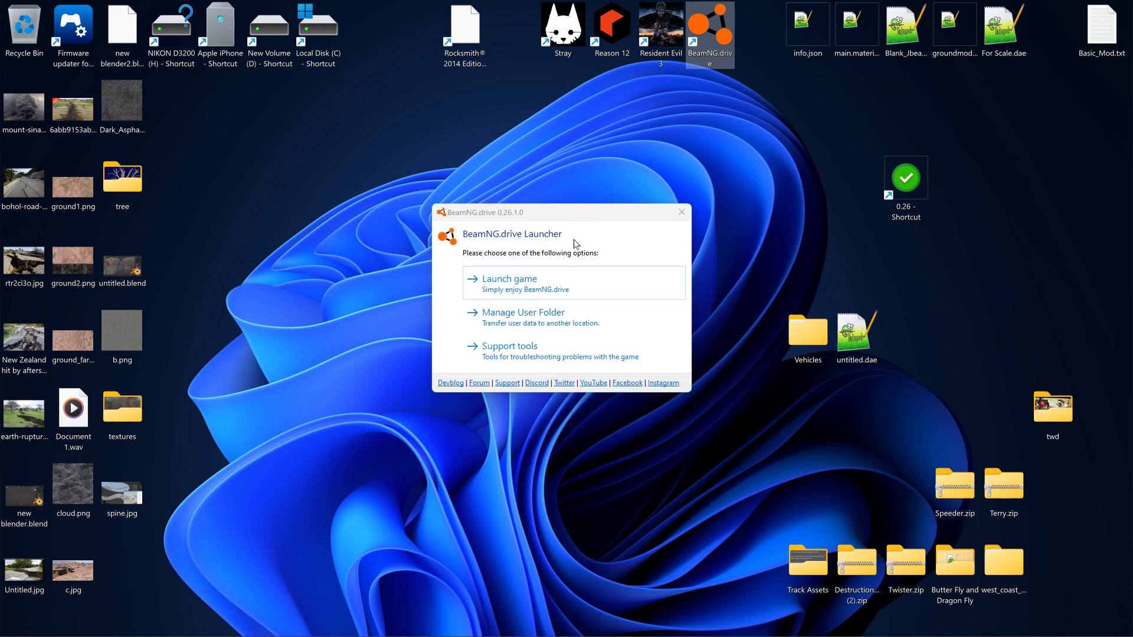
{"action": "left_click", "coordinate": [555, 288]}
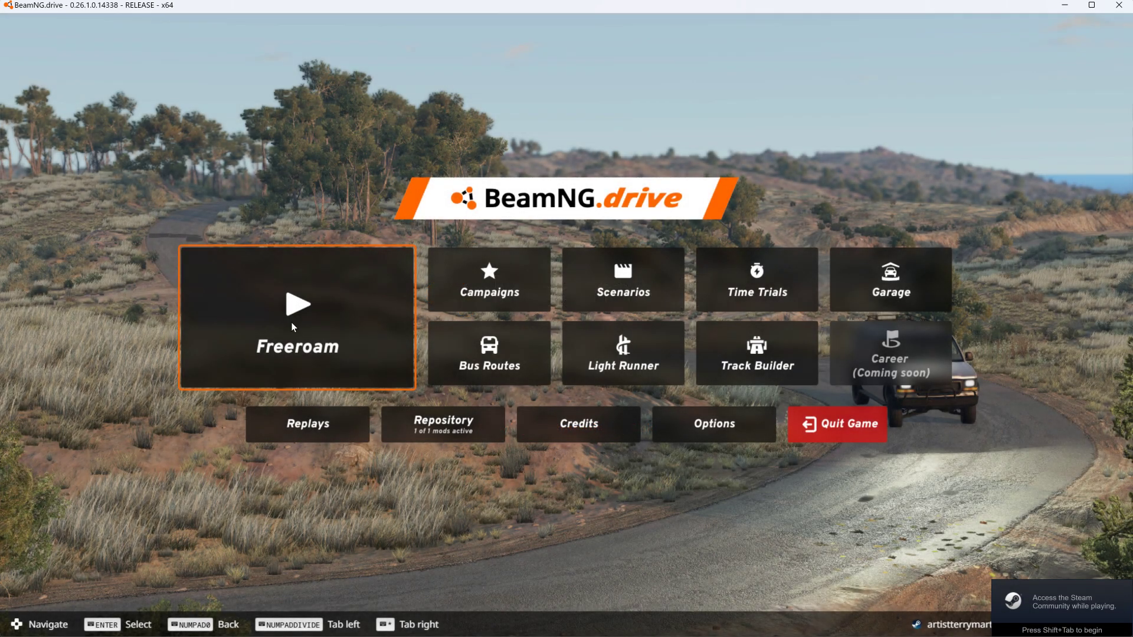
Load the outrun level in Freeroam mode.
{"action": "left_click", "coordinate": [293, 326]}
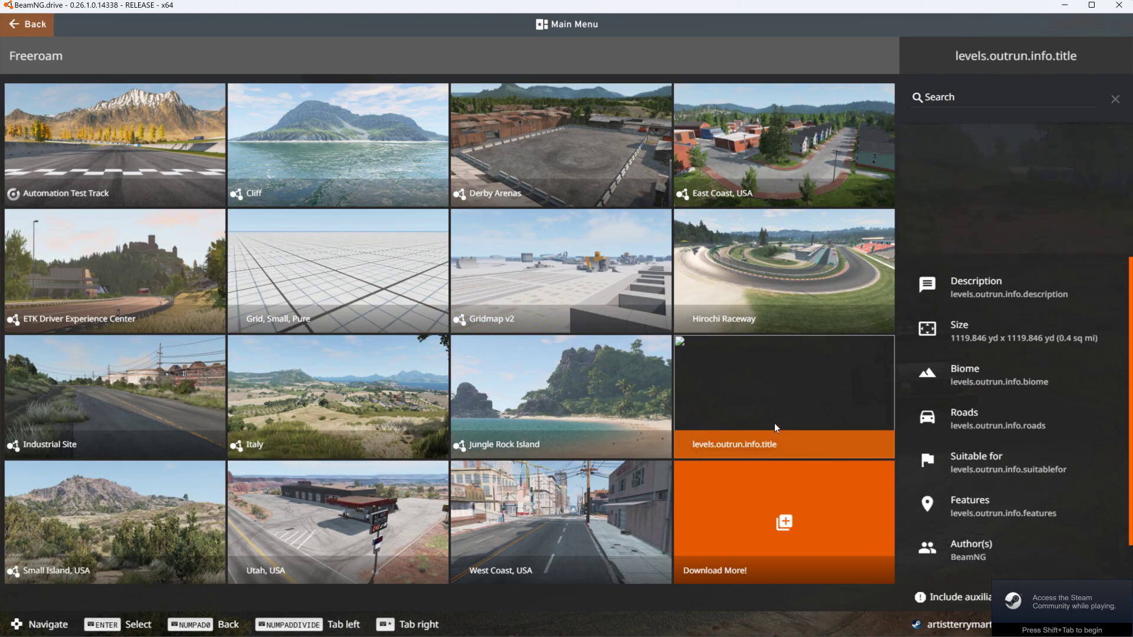
{"action": "left_click", "coordinate": [774, 423]}
{"action": "left_click", "coordinate": [941, 588]}
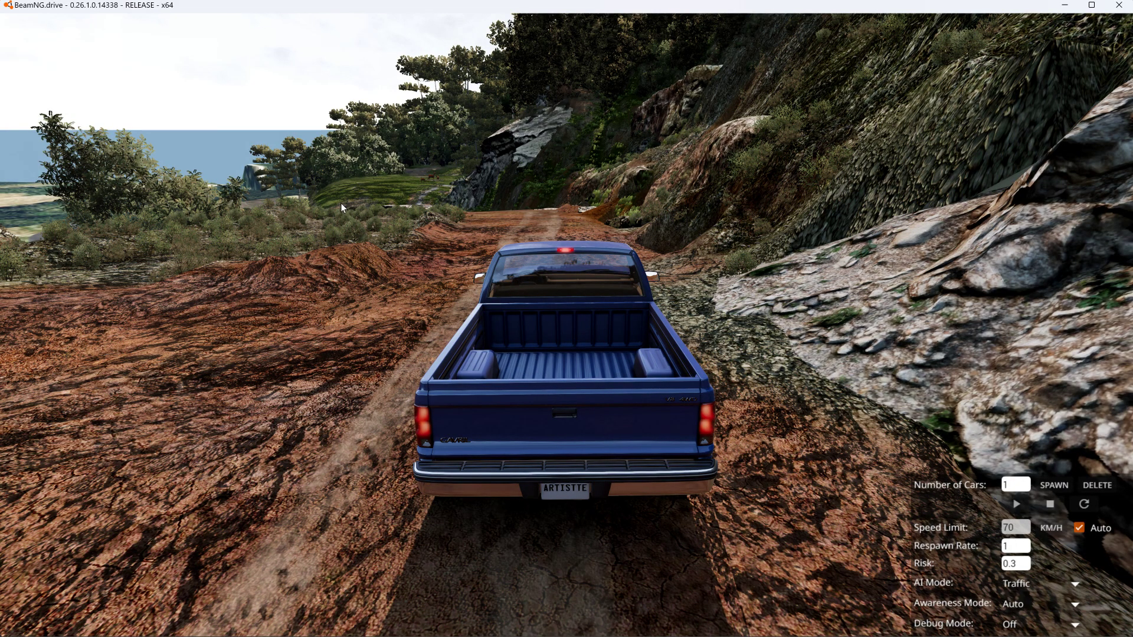
Open the World Editor's Asset Browser and show the contents of the Water Rocks folder.
{"action": "key", "text": "F11"}
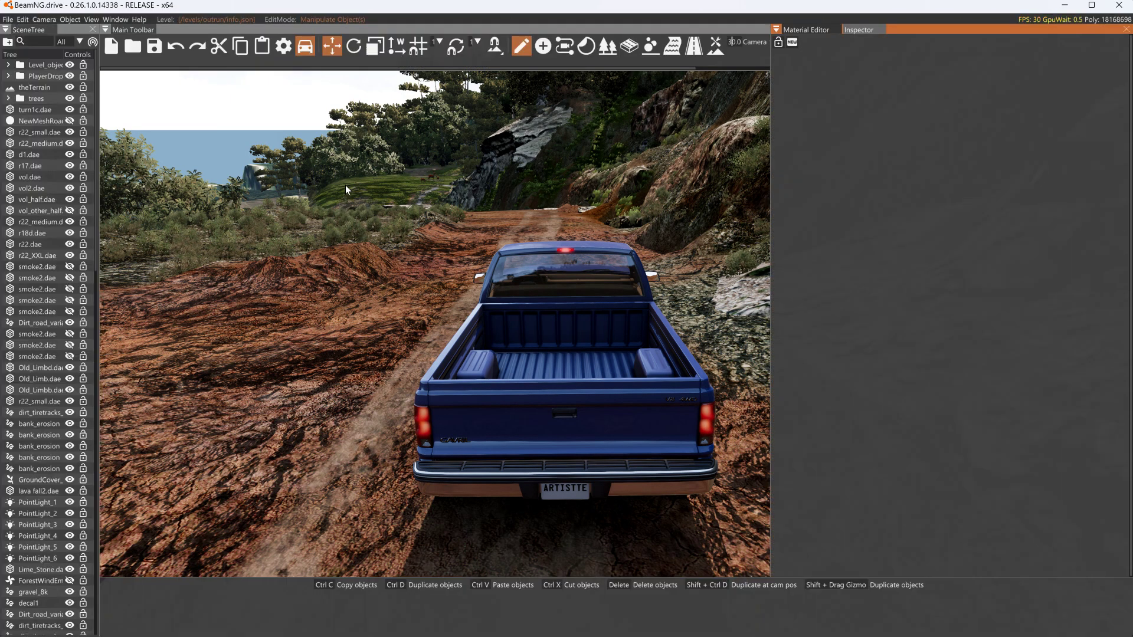
{"action": "left_click", "coordinate": [115, 19]}
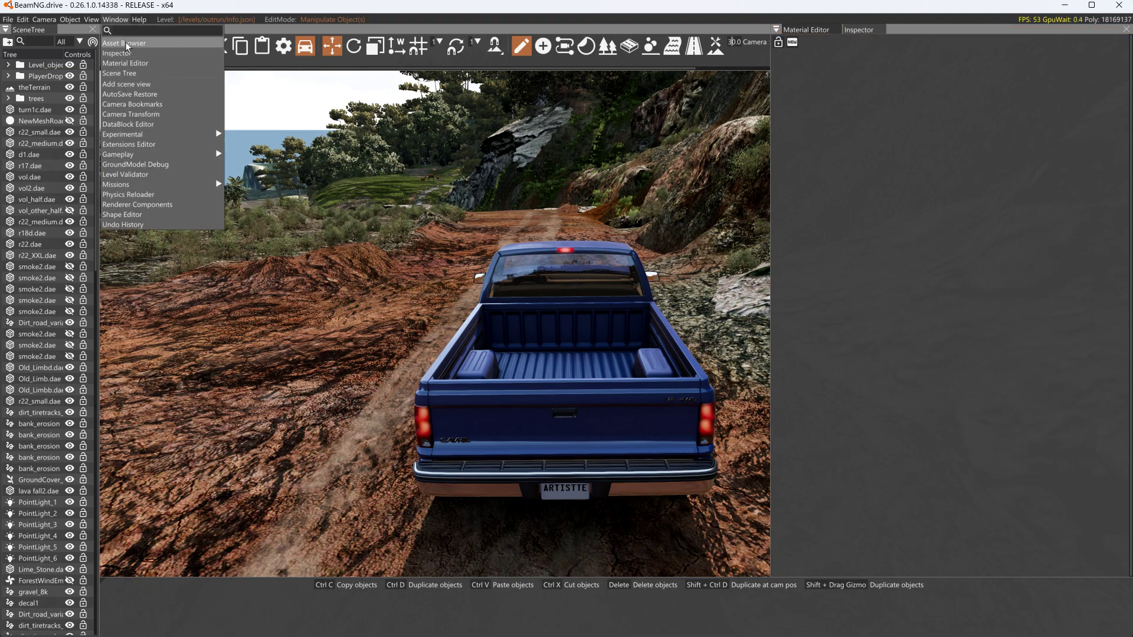
{"action": "left_click", "coordinate": [126, 43]}
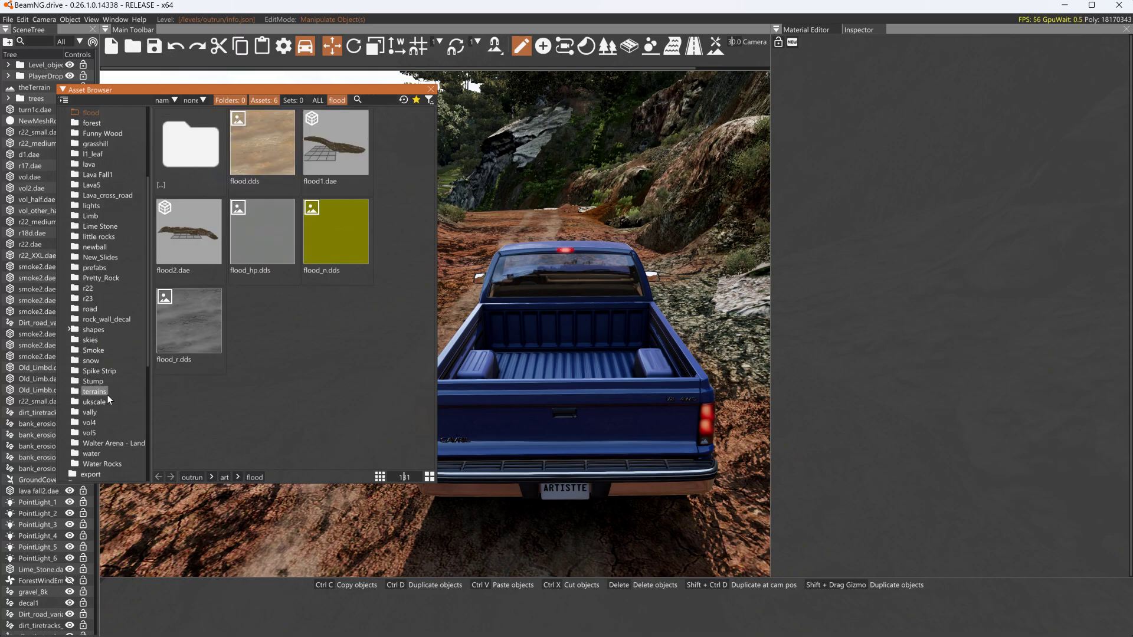
{"action": "scroll", "coordinate": [107, 394], "scroll_direction": "down", "scroll_amount": 2}
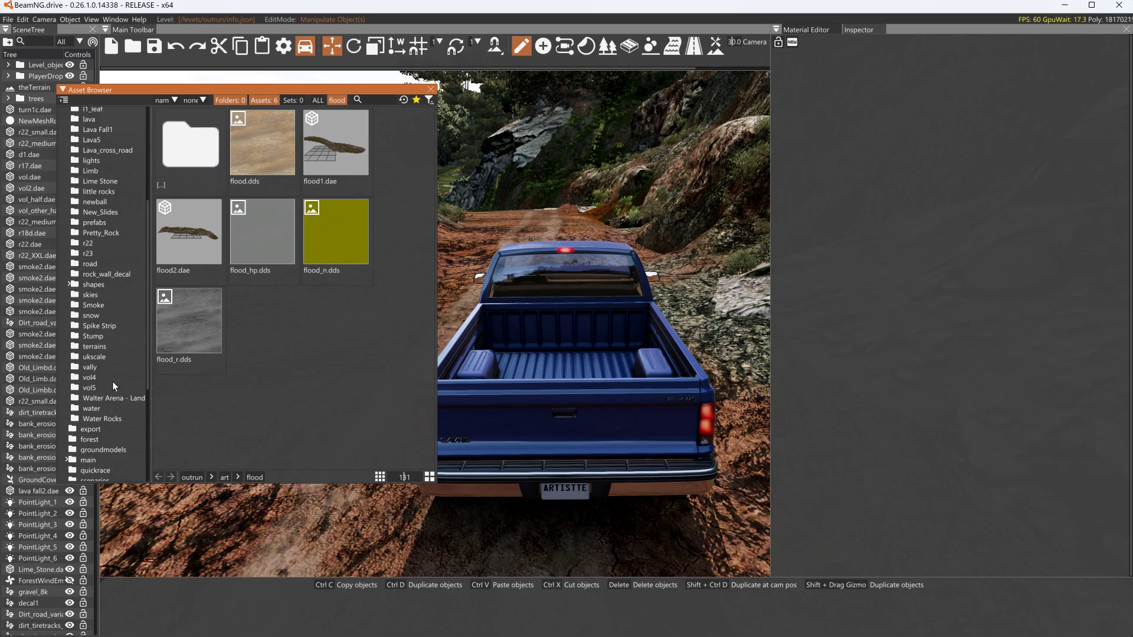
{"action": "left_click", "coordinate": [98, 418]}
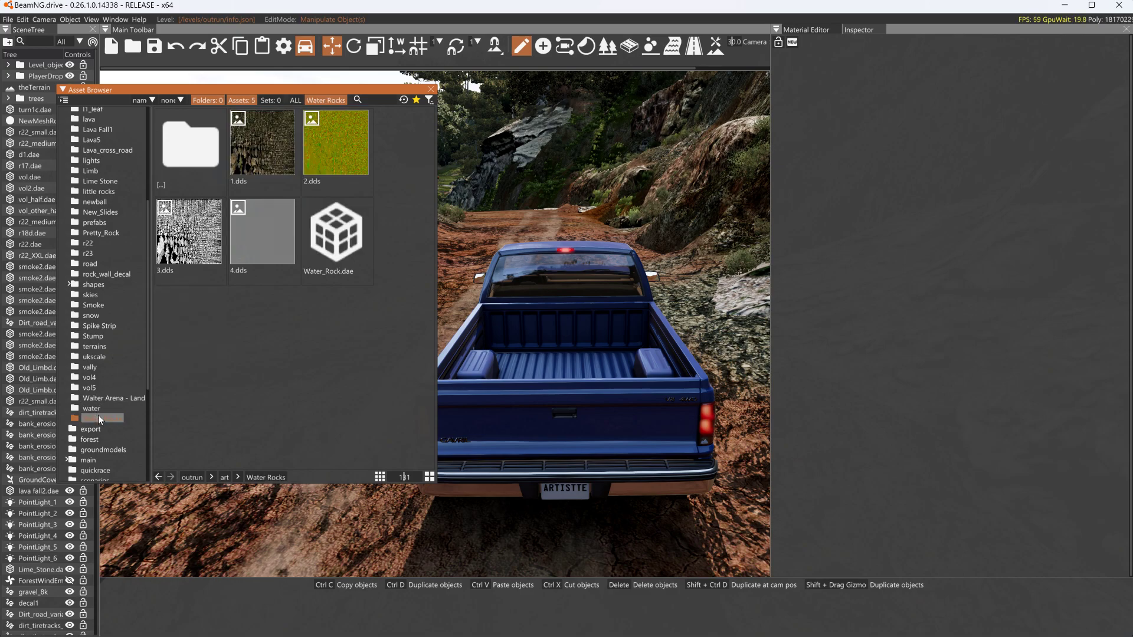
Place Water_Rock.dae in the level ahead of the truck and close the Asset Browser.
{"action": "left_click_drag", "start_coordinate": [335, 268], "coordinate": [510, 224]}
{"action": "right_click_drag", "start_coordinate": [532, 199], "coordinate": [528, 198]}
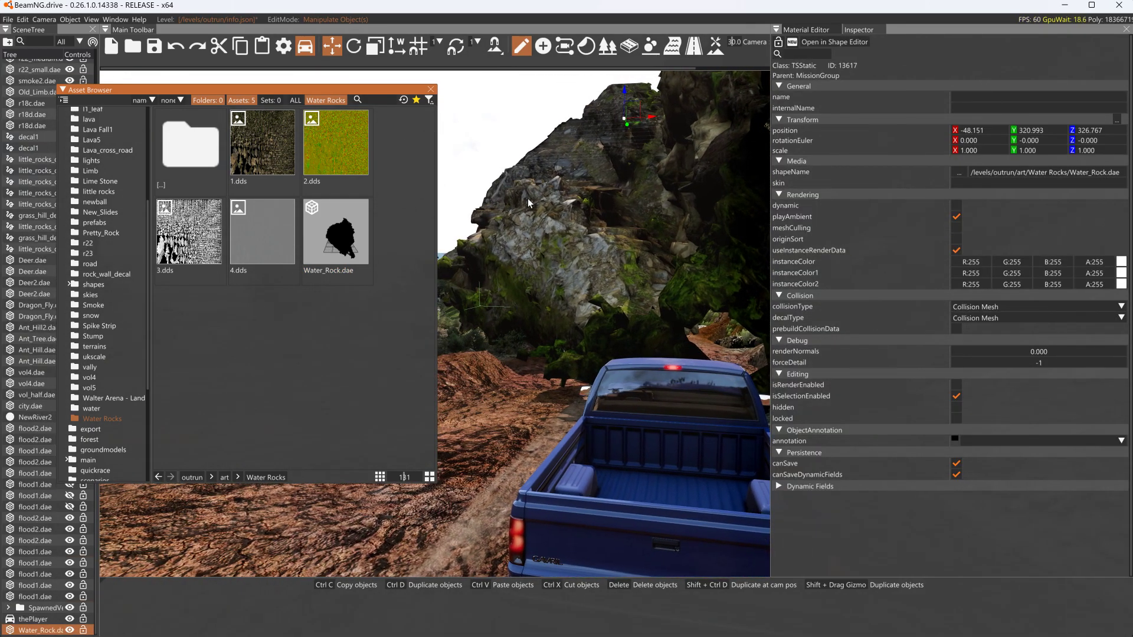
{"action": "left_click", "coordinate": [432, 89]}
Move the placed rock along the X axis to about -60.3.
{"action": "right_click_drag", "start_coordinate": [498, 144], "coordinate": [595, 201]}
{"action": "key", "text": "s"}
{"action": "key", "text": "s"}
{"action": "key", "text": "a"}
{"action": "key", "text": "w"}
{"action": "left_click_drag", "start_coordinate": [431, 211], "coordinate": [295, 289]}
{"action": "key", "text": "2"}
{"action": "key", "text": "1"}
Fly to the grassy hillside and move the Water_Rock.dae object to the camera's location.
{"action": "right_click_drag", "start_coordinate": [295, 288], "coordinate": [179, 268]}
{"action": "key", "text": "w"}
{"action": "right_click_drag", "start_coordinate": [413, 267], "coordinate": [290, 311]}
{"action": "key", "text": "s"}
{"action": "key", "text": "w"}
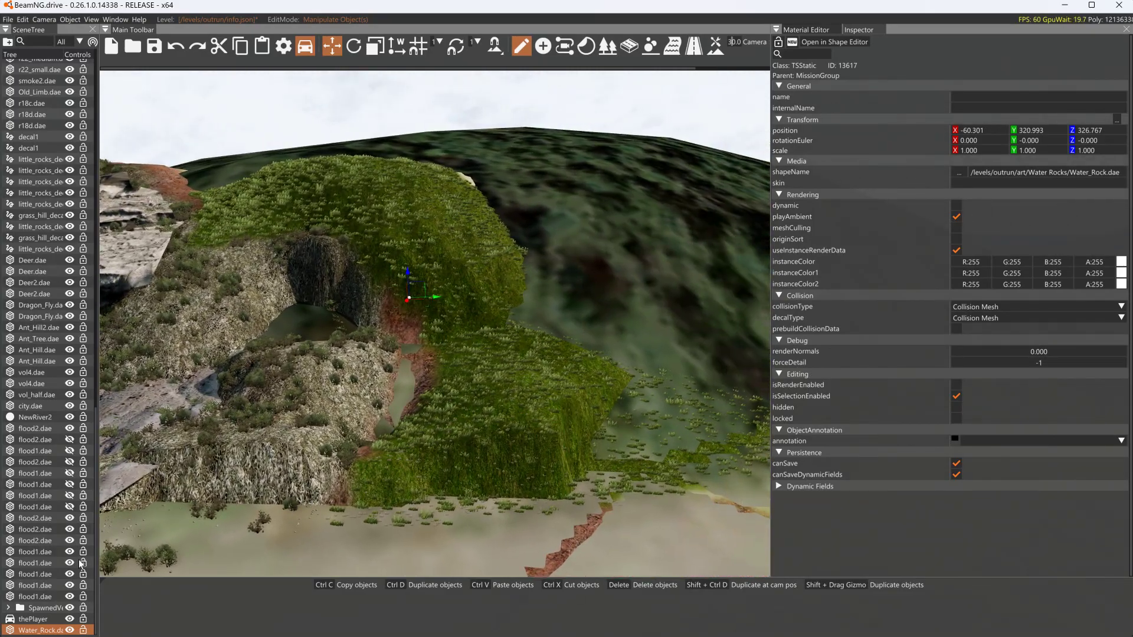
{"action": "right_click", "coordinate": [27, 630]}
{"action": "mouse_move", "coordinate": [76, 632]}
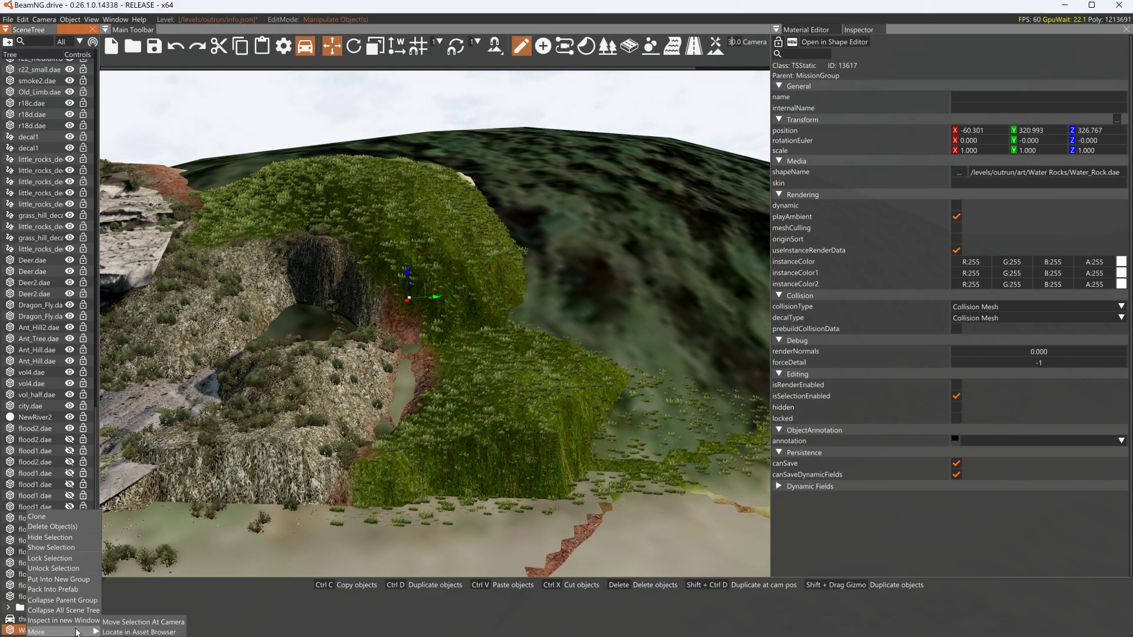
{"action": "left_click", "coordinate": [135, 623]}
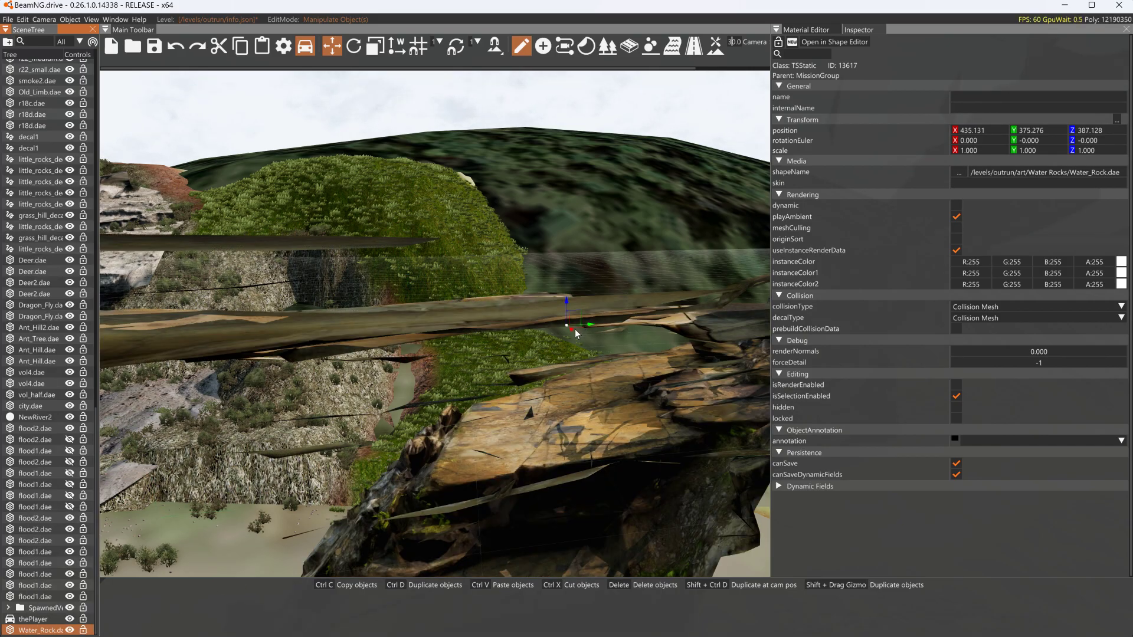
Move the rock to about X 420.4, rotate it to about -173 degrees around Z, and slide it along the Y axis.
{"action": "left_click_drag", "start_coordinate": [572, 334], "coordinate": [570, 267]}
{"action": "key", "text": "2"}
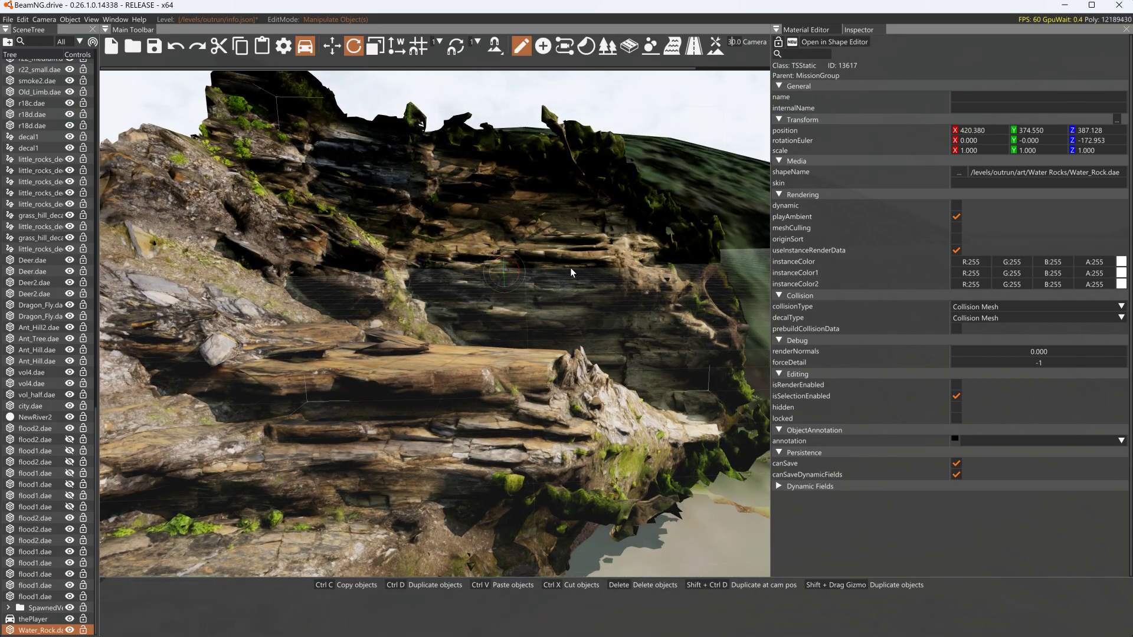
{"action": "key", "text": "1"}
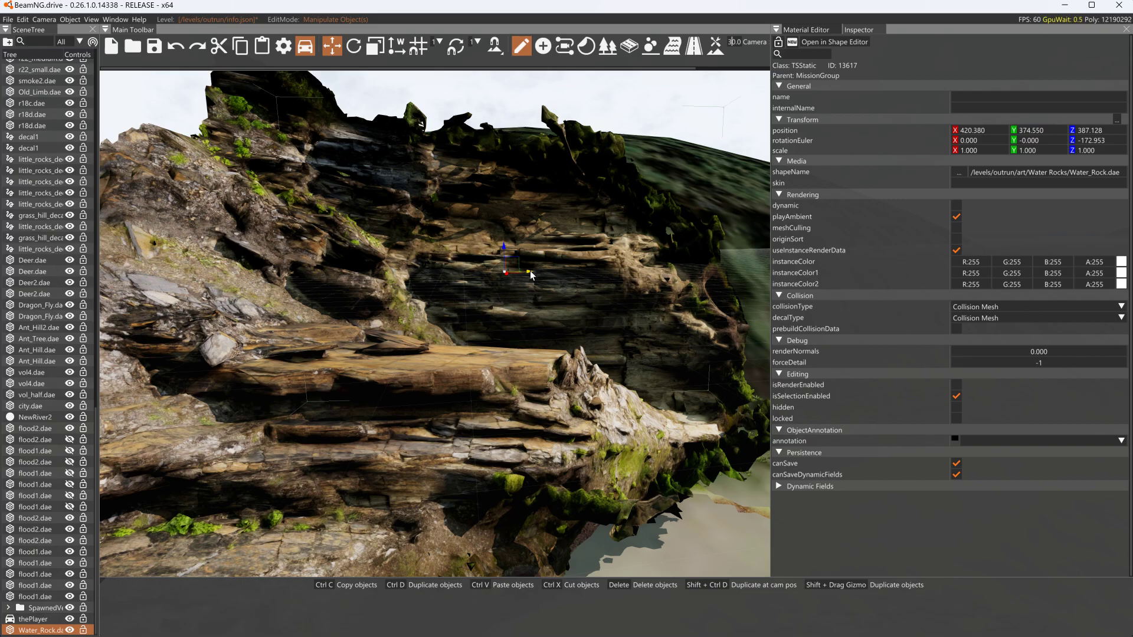
{"action": "left_click_drag", "start_coordinate": [531, 275], "coordinate": [440, 274]}
Show the rock's water_rock material in the Material Editor and expand its lighting properties.
{"action": "left_click", "coordinate": [806, 29]}
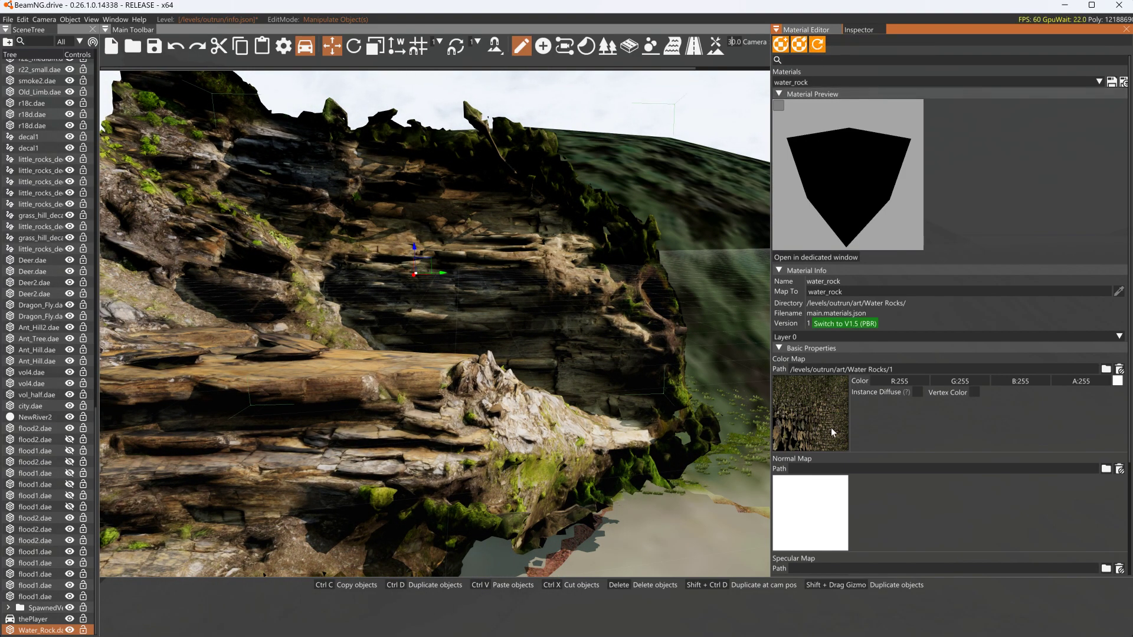
{"action": "scroll", "coordinate": [873, 460], "scroll_direction": "down", "scroll_amount": 3}
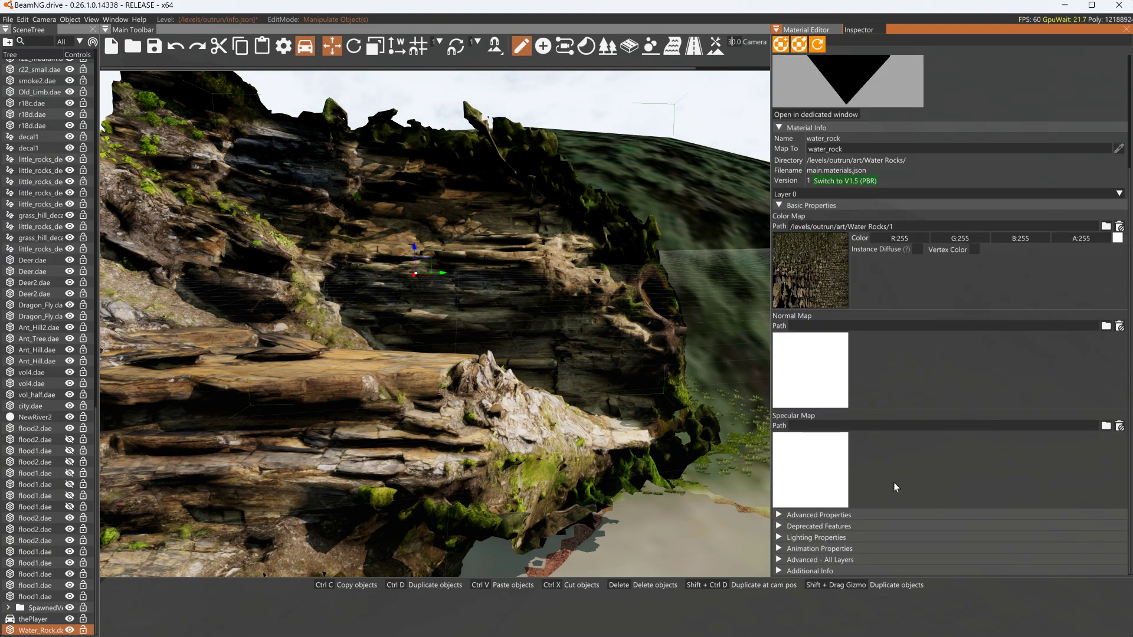
{"action": "left_click", "coordinate": [799, 538]}
{"action": "scroll", "coordinate": [849, 538], "scroll_direction": "down", "scroll_amount": 3}
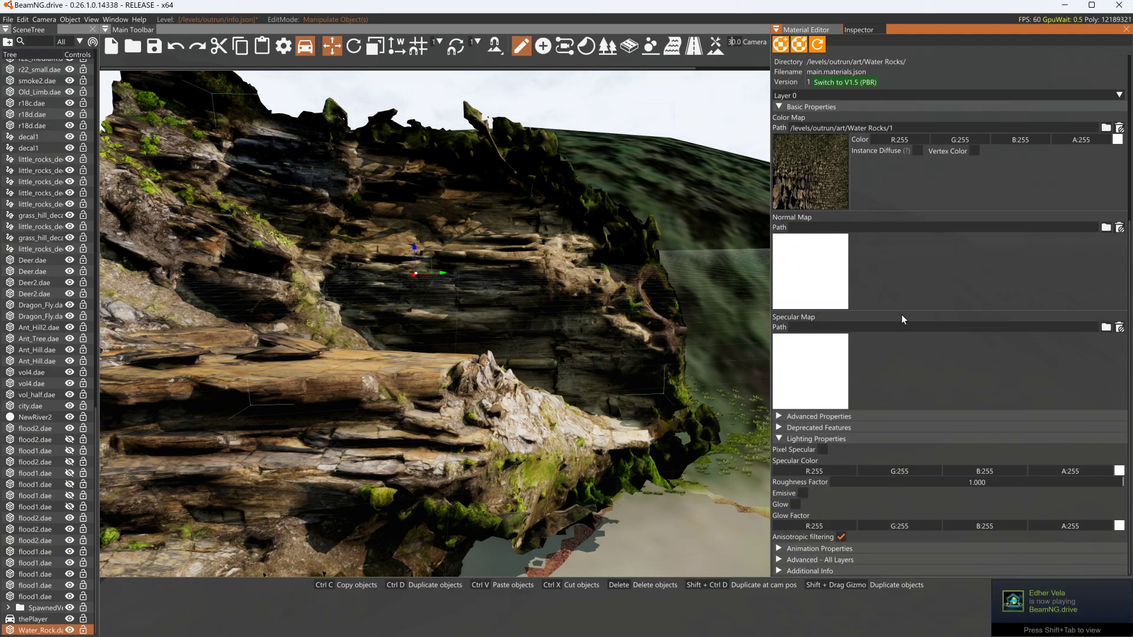
Assign 2.dds from the level's art/Water Rocks folder as the water_rock material's normal map.
{"action": "left_click", "coordinate": [819, 283]}
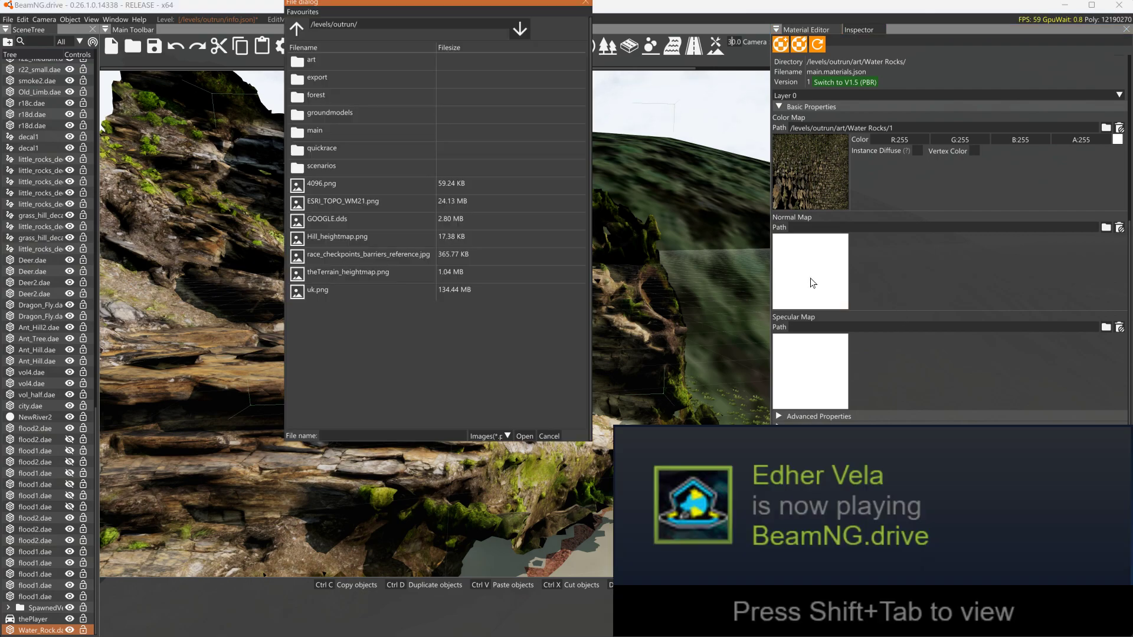
{"action": "double_click", "coordinate": [320, 62]}
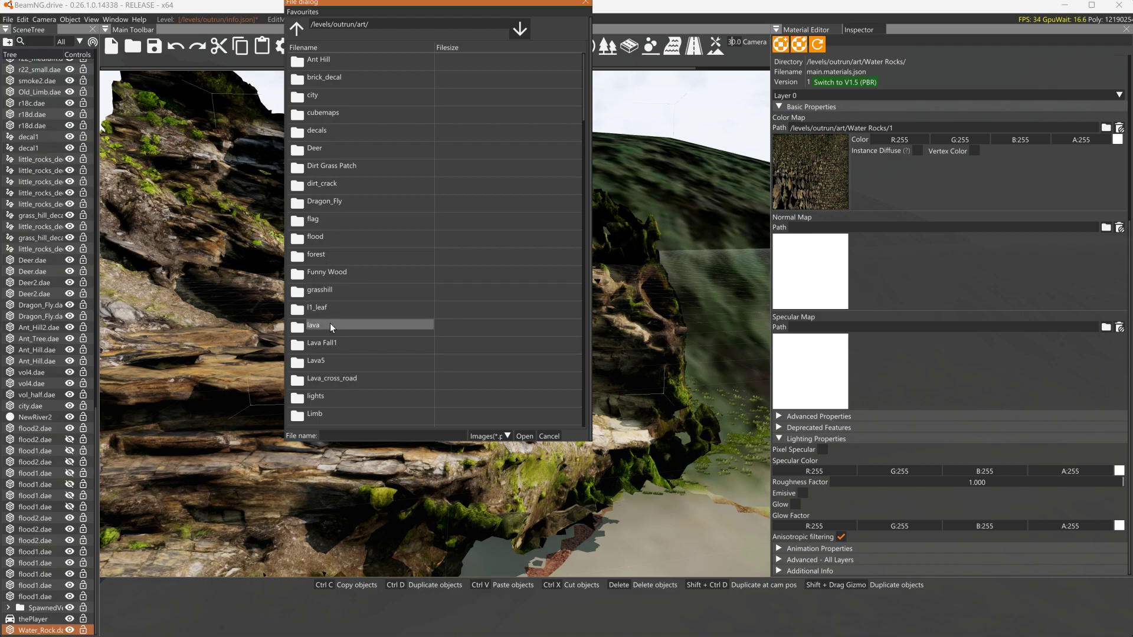
{"action": "scroll", "coordinate": [331, 375], "scroll_direction": "down", "scroll_amount": 2}
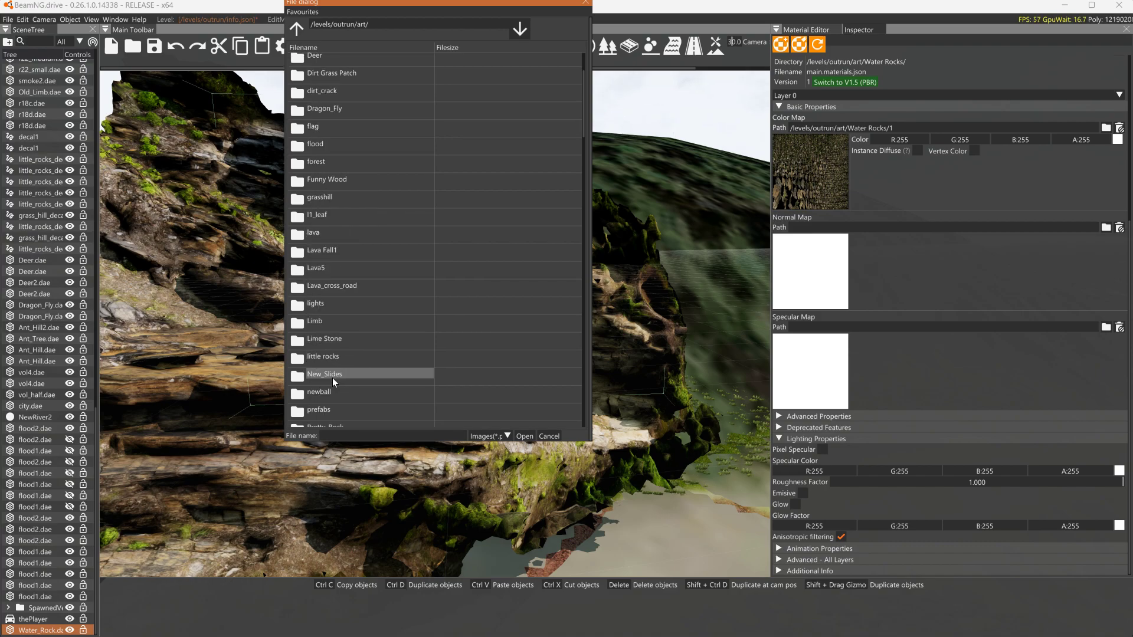
{"action": "scroll", "coordinate": [330, 336], "scroll_direction": "up", "scroll_amount": 2}
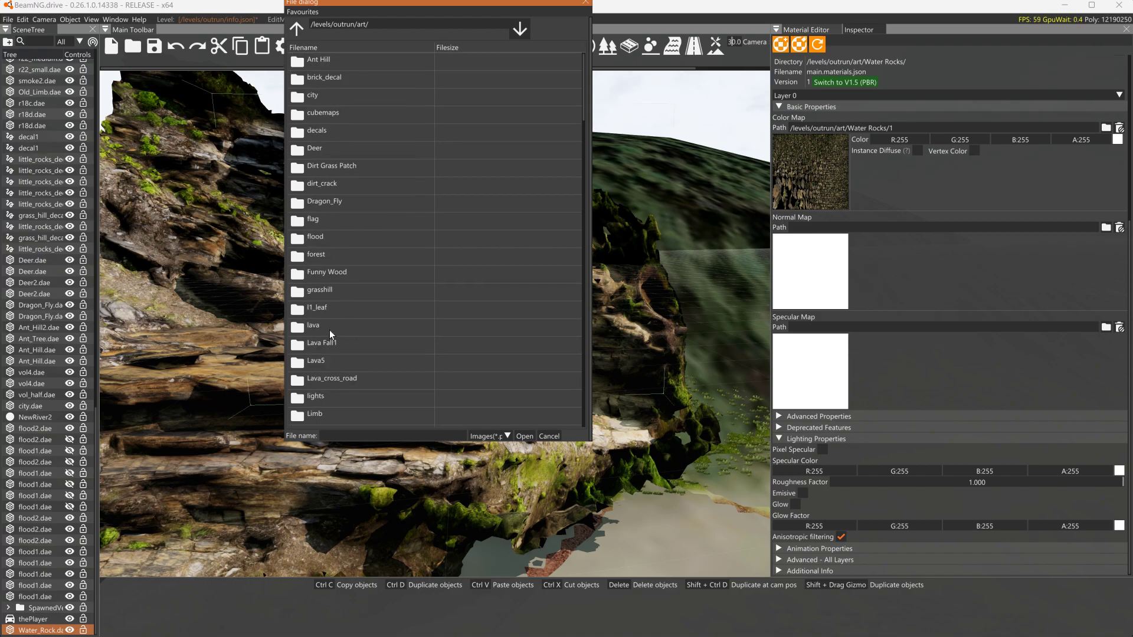
{"action": "scroll", "coordinate": [334, 342], "scroll_direction": "down", "scroll_amount": 7}
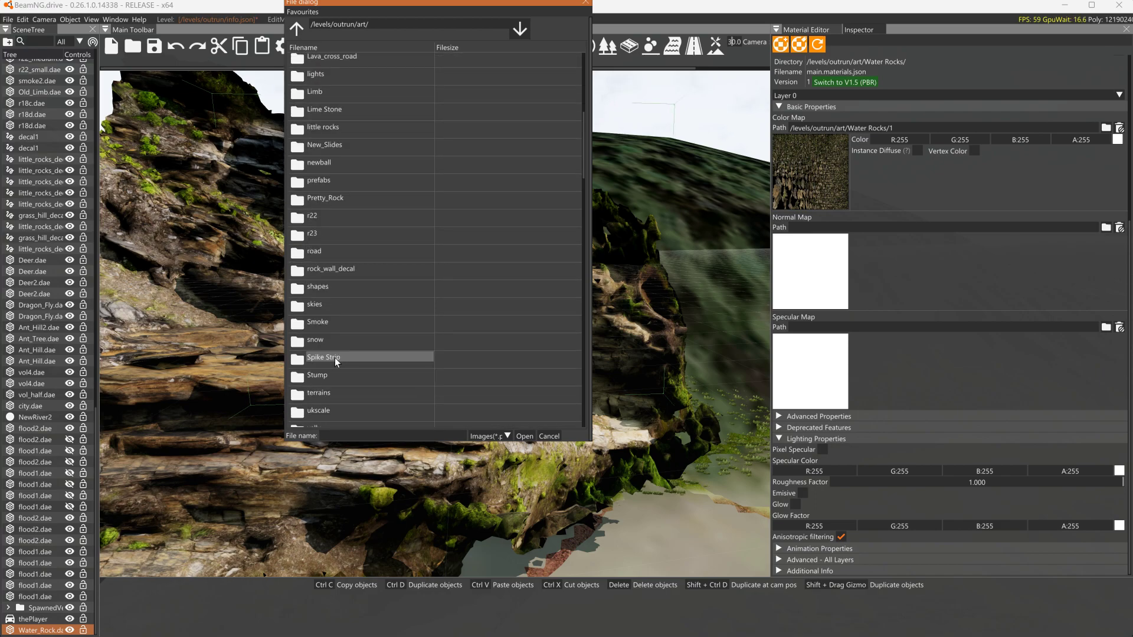
{"action": "scroll", "coordinate": [316, 352], "scroll_direction": "down", "scroll_amount": 3}
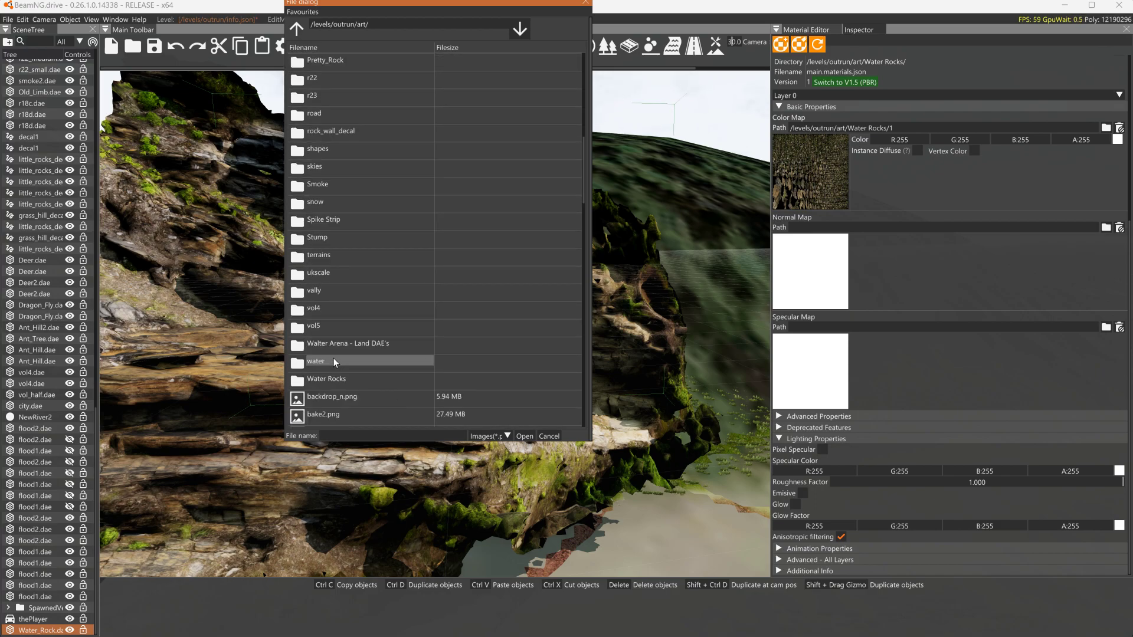
{"action": "double_click", "coordinate": [324, 376]}
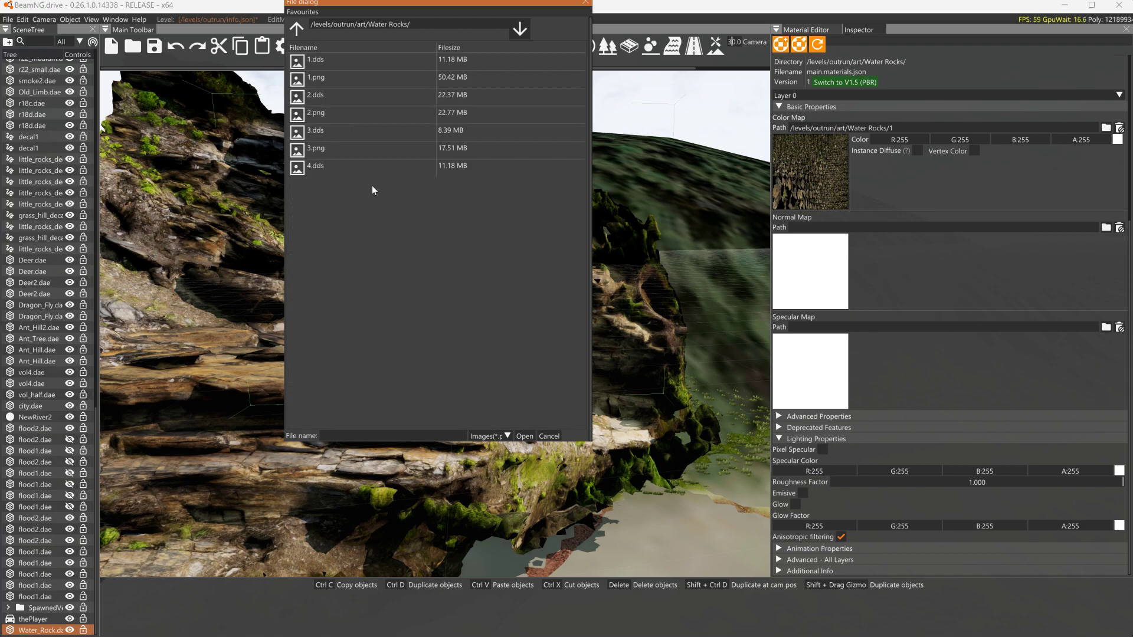
{"action": "left_click", "coordinate": [316, 96]}
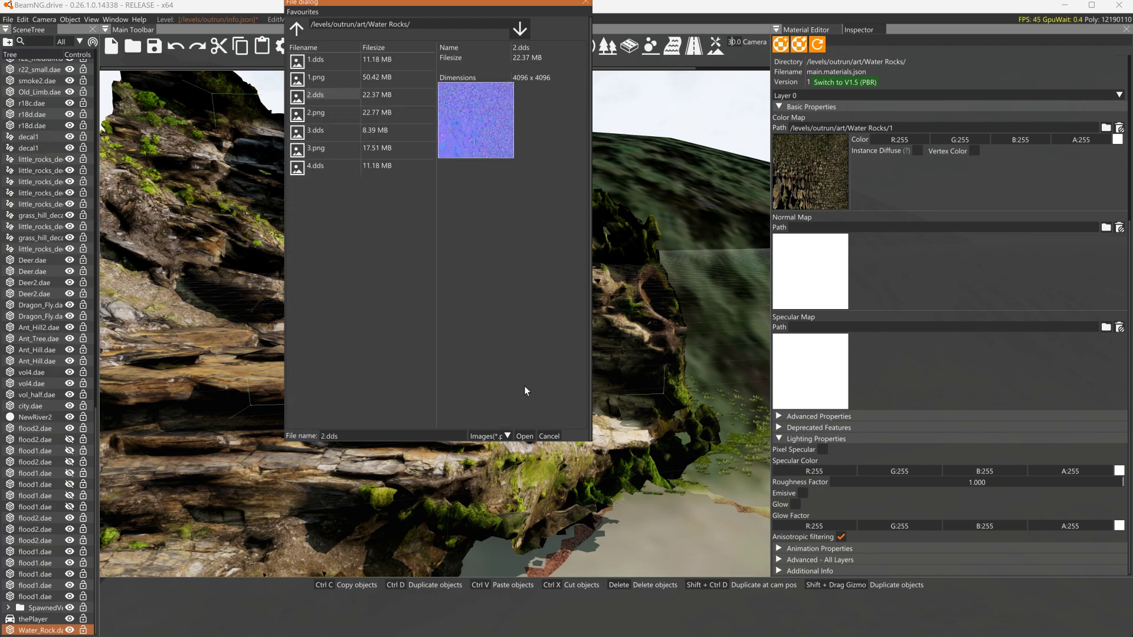
{"action": "left_click", "coordinate": [524, 435]}
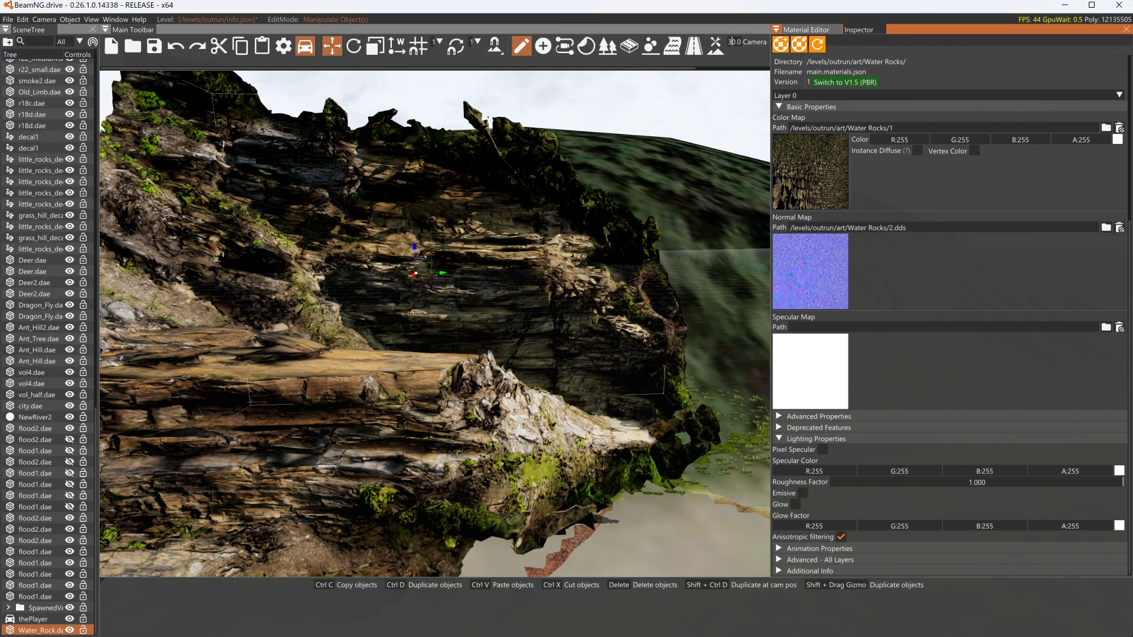
Try 3.dds from the Water Rocks folder as the water_rock material's specular map.
{"action": "left_click", "coordinate": [839, 384]}
{"action": "left_click", "coordinate": [323, 129]}
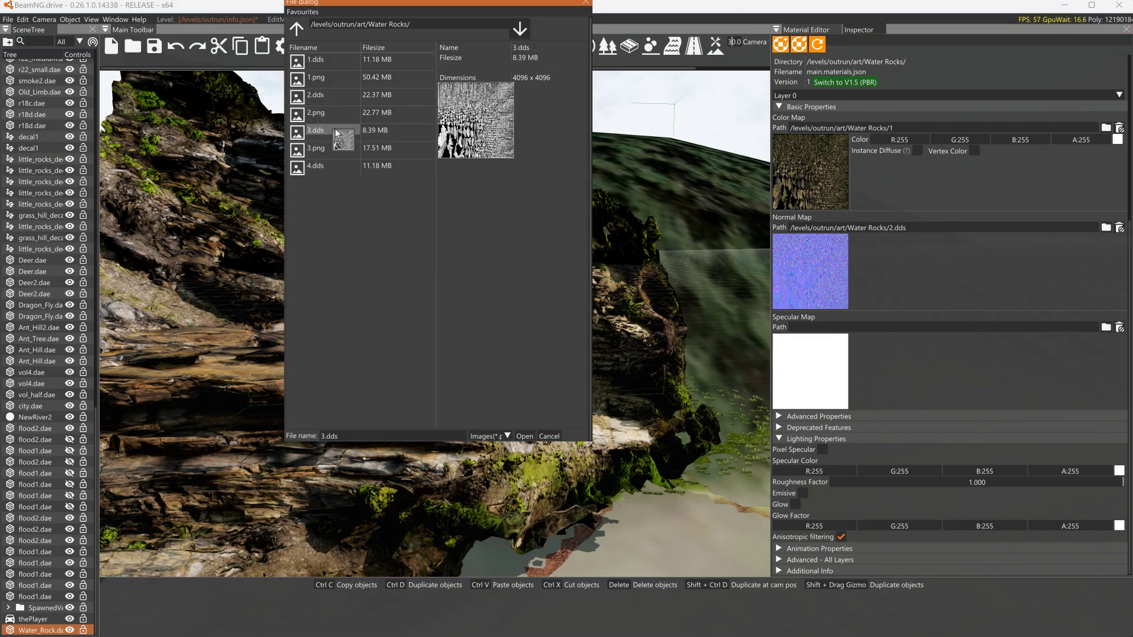
{"action": "left_click", "coordinate": [525, 436]}
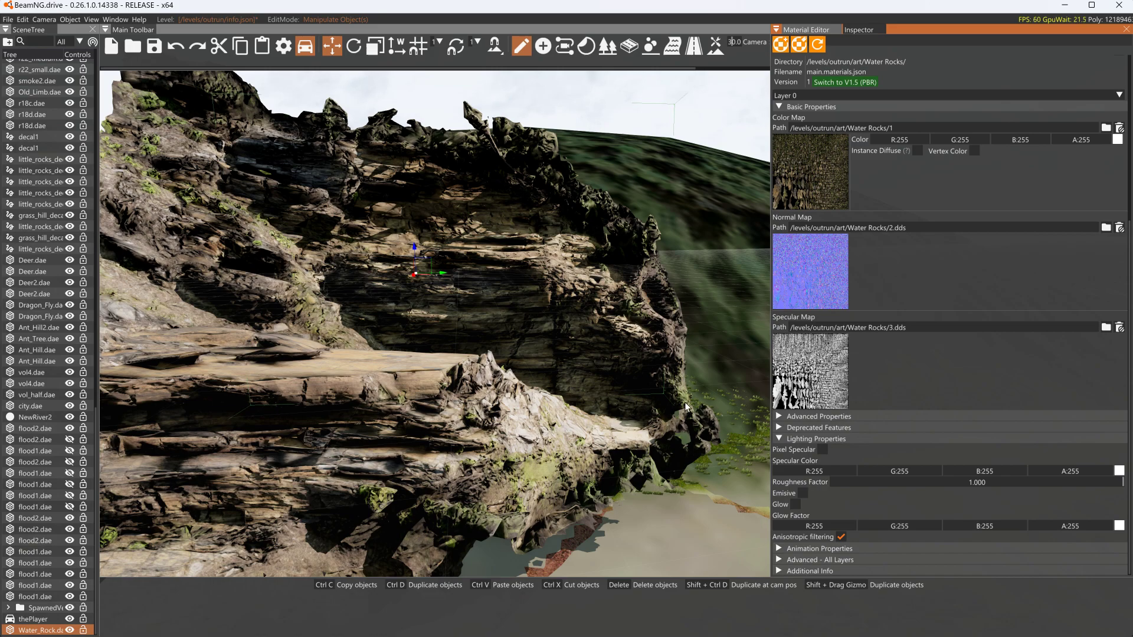
{"action": "mouse_move", "coordinate": [785, 396]}
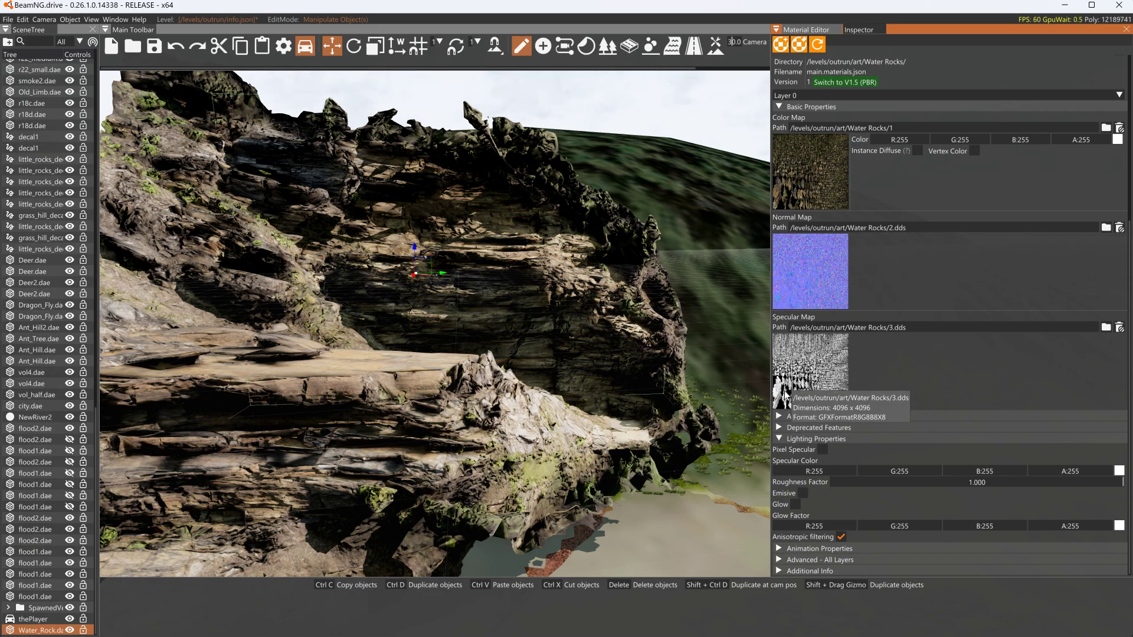
Switch to Blender, delete the Colmesh-1 collision mesh and select the Water Rock_a300 model.
{"action": "key", "text": "alt+Tab"}
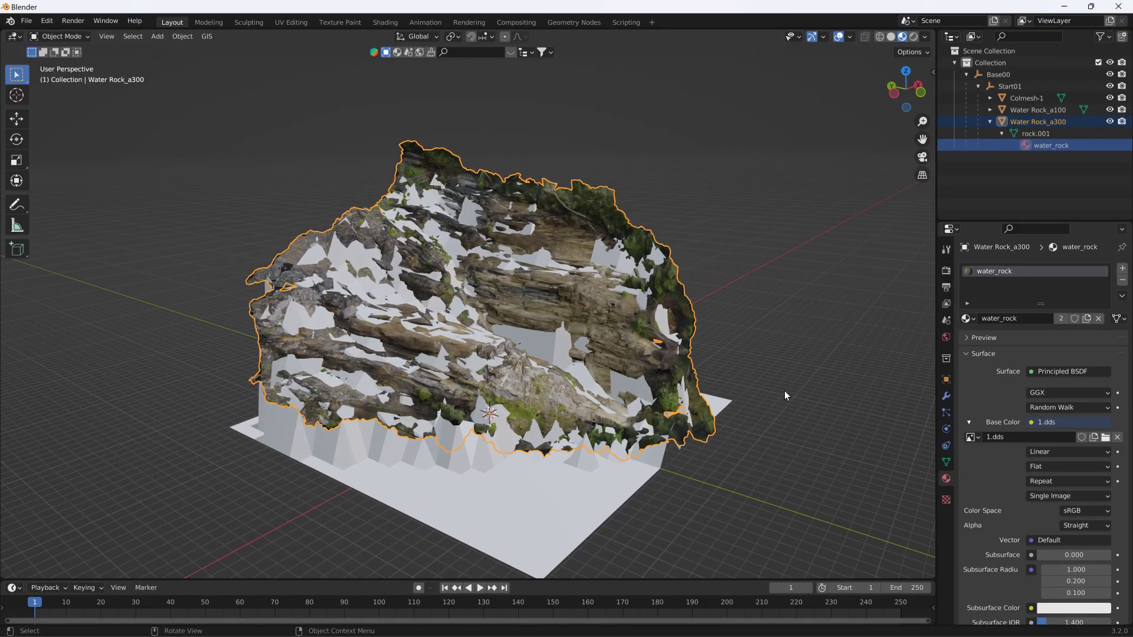
{"action": "left_click", "coordinate": [547, 505]}
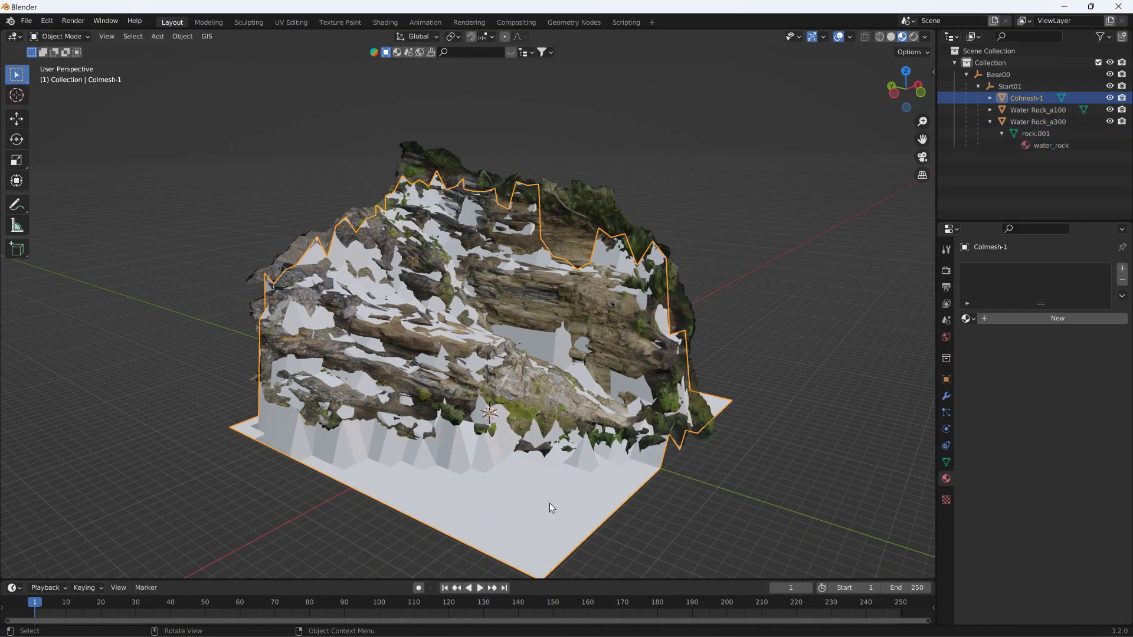
{"action": "key", "text": "Delete"}
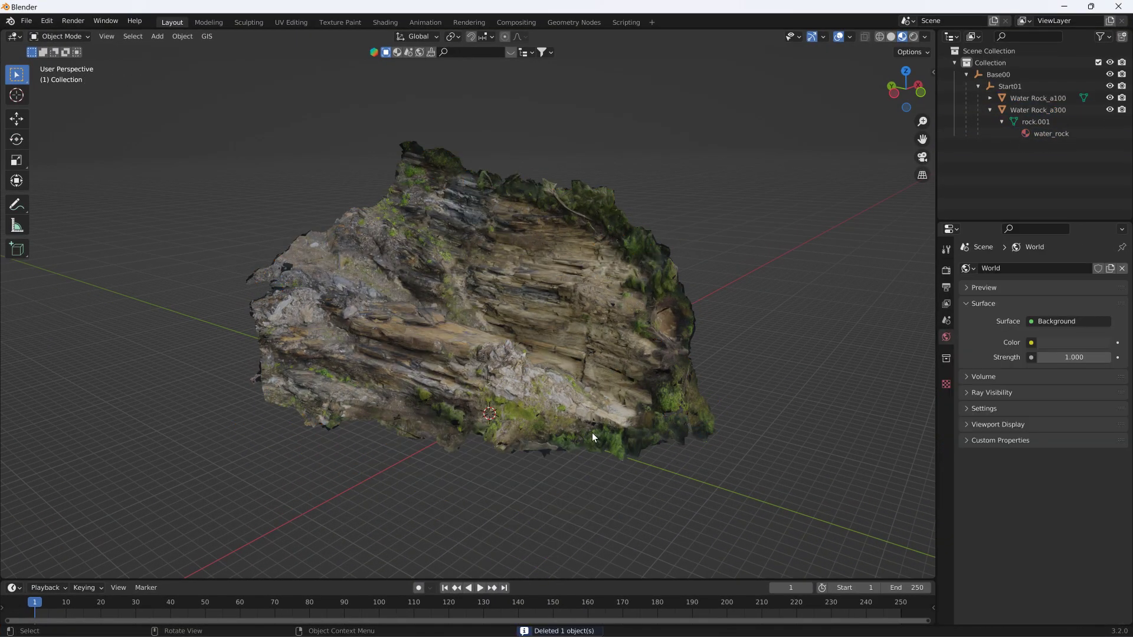
{"action": "left_click", "coordinate": [578, 302]}
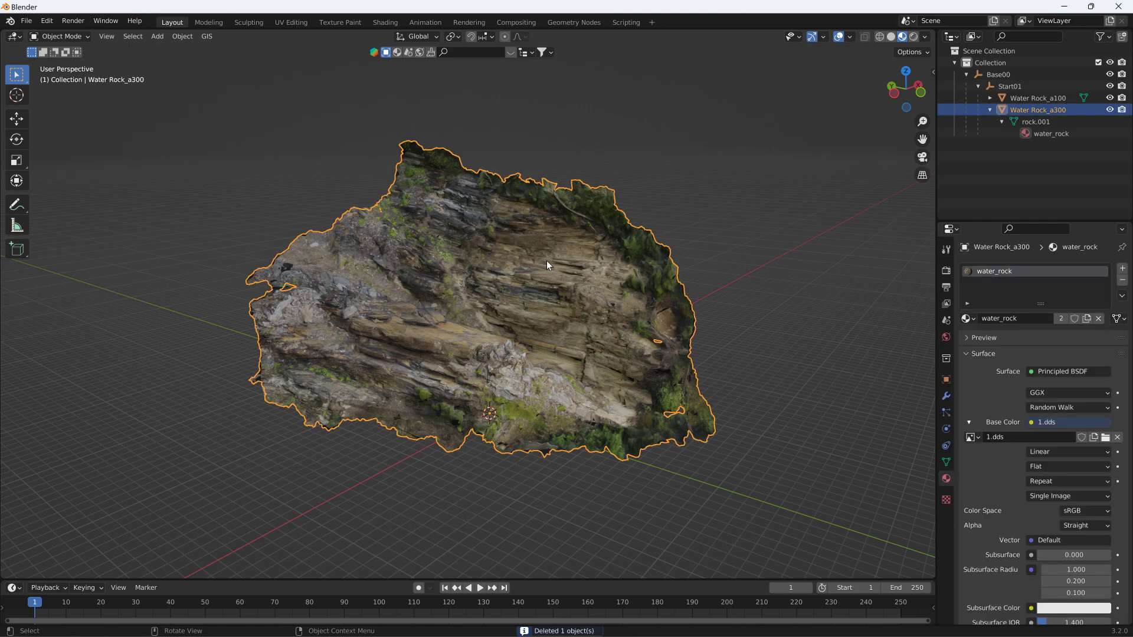
Switch back to BeamNG.drive and set the water_rock material's specular map to 1.dds.
{"action": "key", "text": "alt+Tab"}
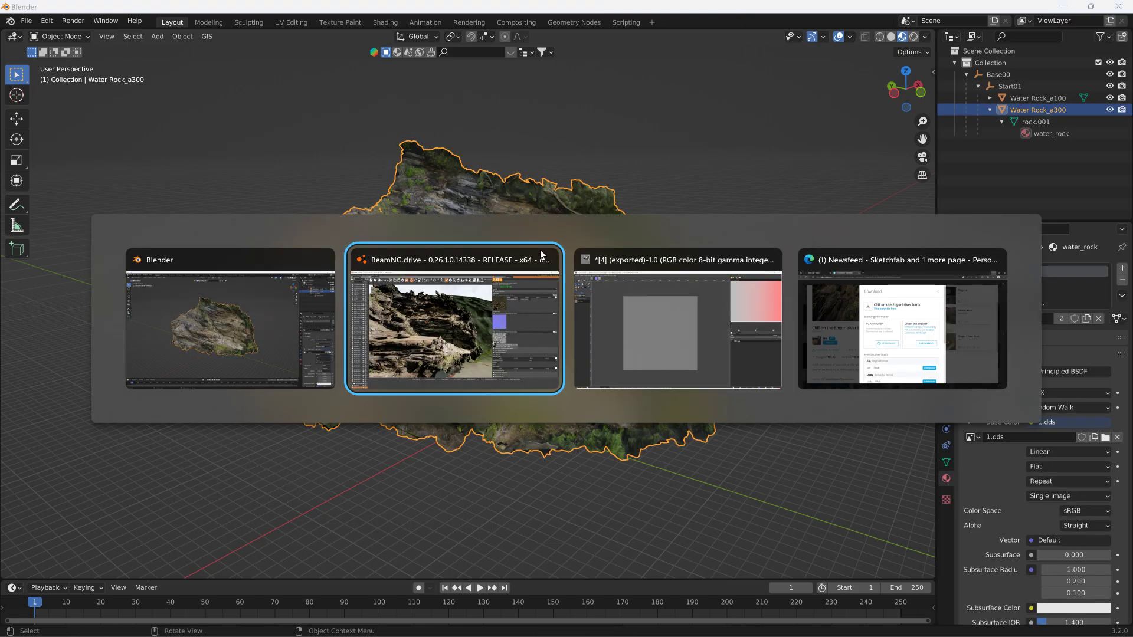
{"action": "mouse_move", "coordinate": [844, 351]}
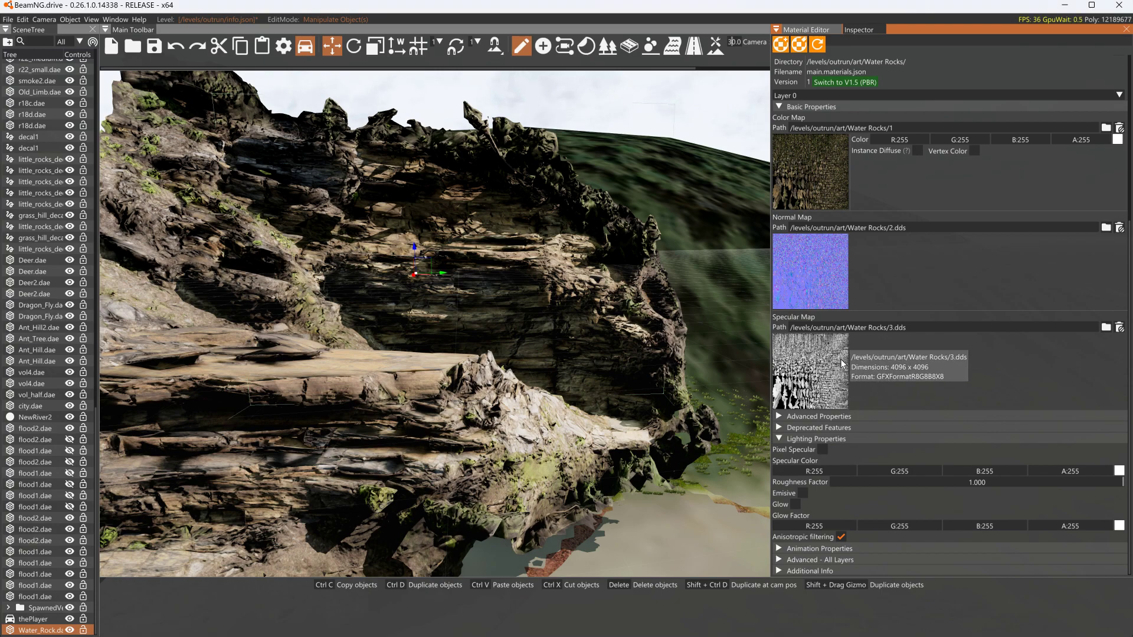
{"action": "left_click", "coordinate": [815, 374]}
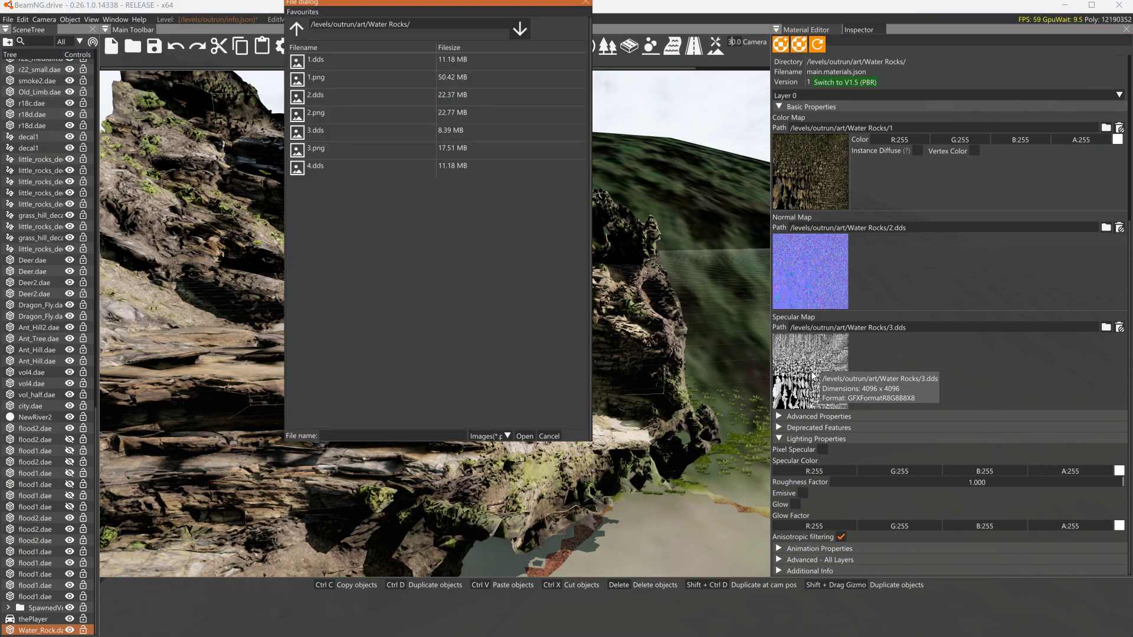
{"action": "left_click", "coordinate": [322, 60]}
{"action": "left_click", "coordinate": [525, 437]}
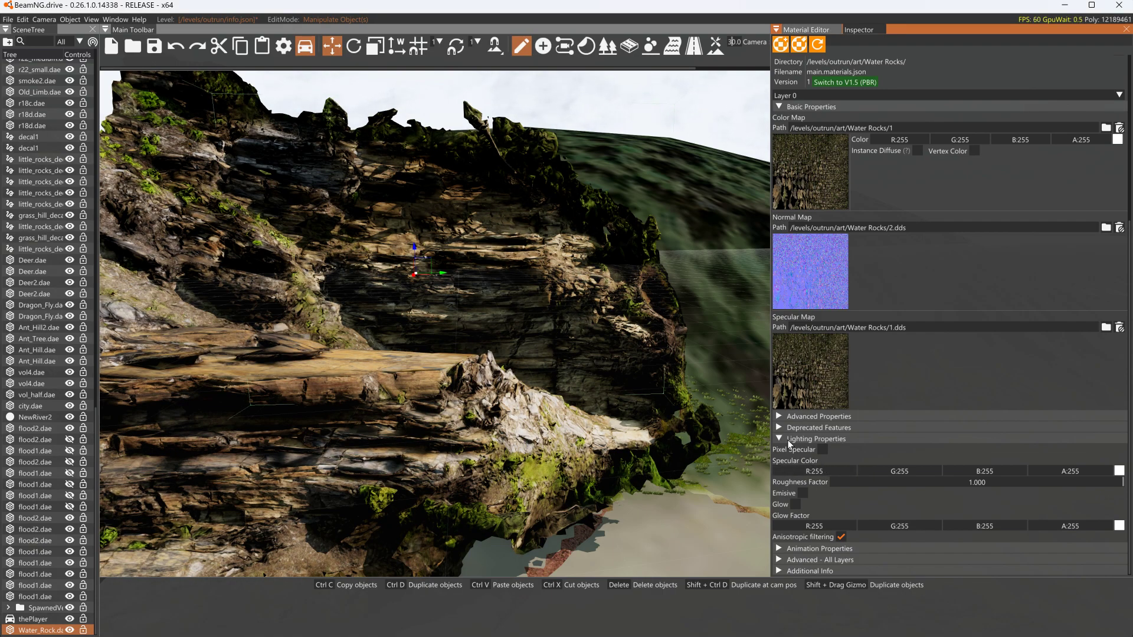
Expand the material's advanced properties and assign 4.dds as the detail map.
{"action": "left_click", "coordinate": [780, 417]}
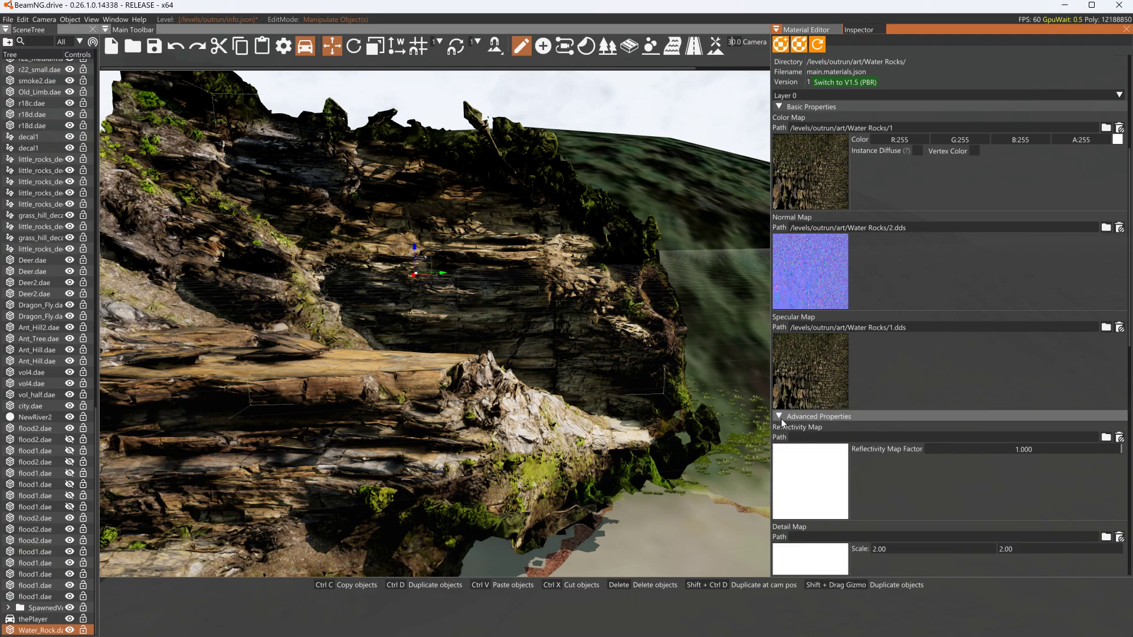
{"action": "scroll", "coordinate": [837, 430], "scroll_direction": "down", "scroll_amount": 3}
{"action": "left_click", "coordinate": [820, 475]}
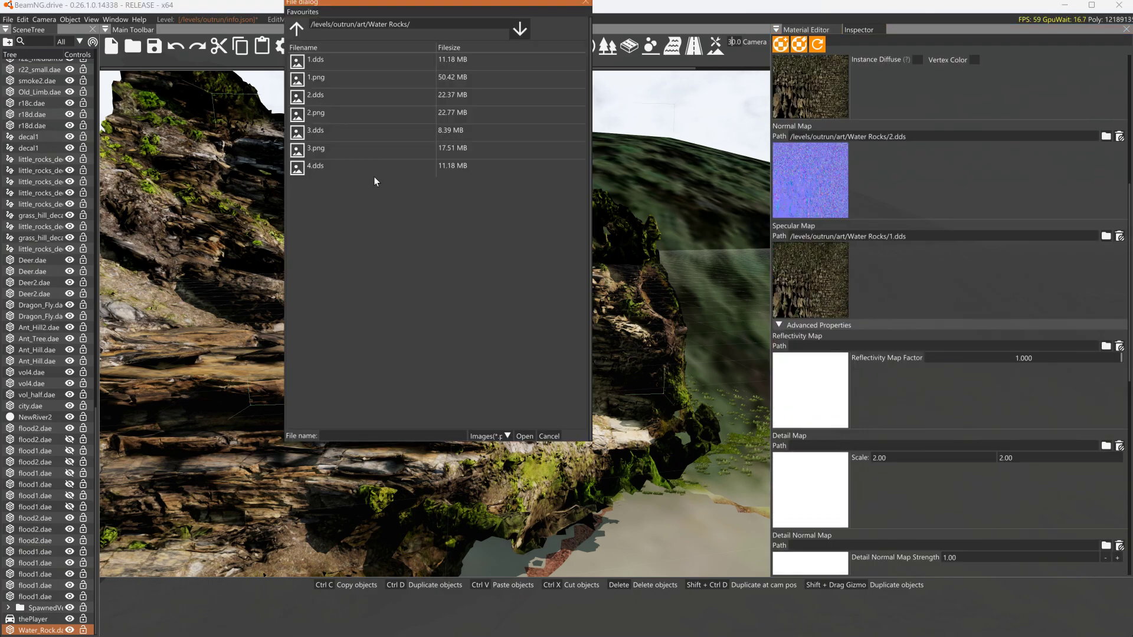
{"action": "left_click", "coordinate": [322, 167]}
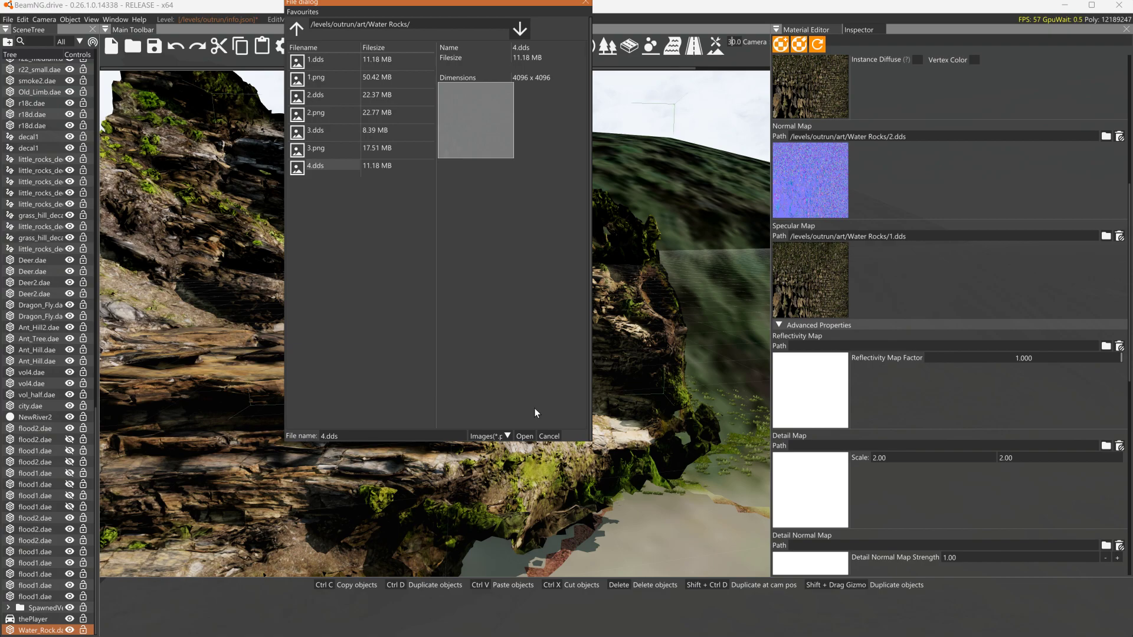
{"action": "left_click", "coordinate": [524, 436]}
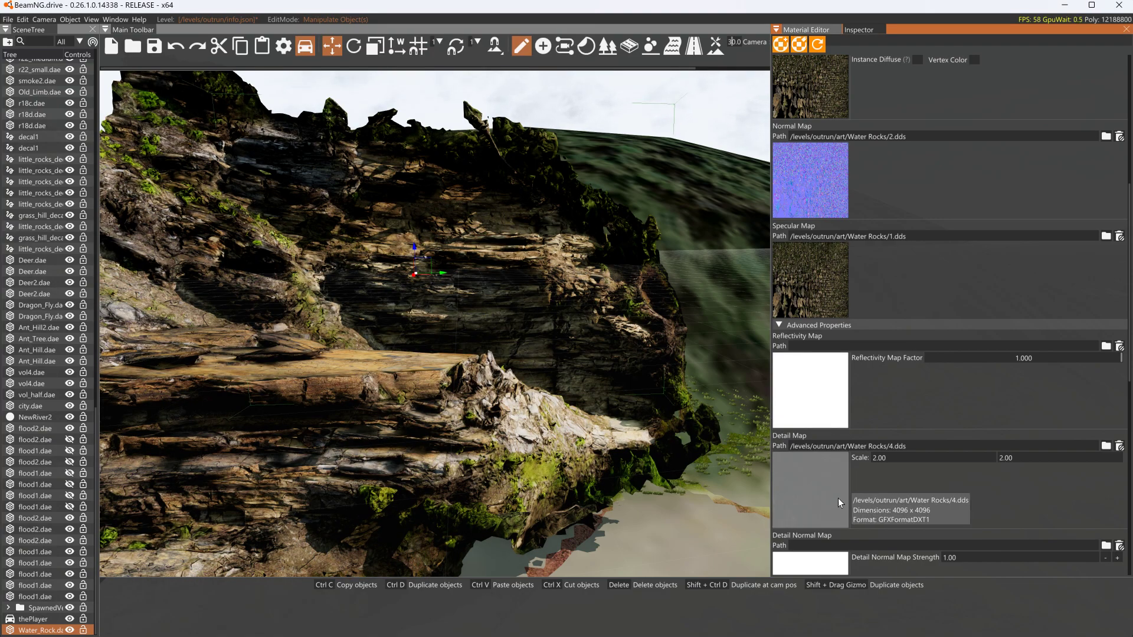
Assign 2.png from the Water Rocks folder as the detail normal map.
{"action": "scroll", "coordinate": [837, 496], "scroll_direction": "down", "scroll_amount": 3}
{"action": "left_click", "coordinate": [829, 513]}
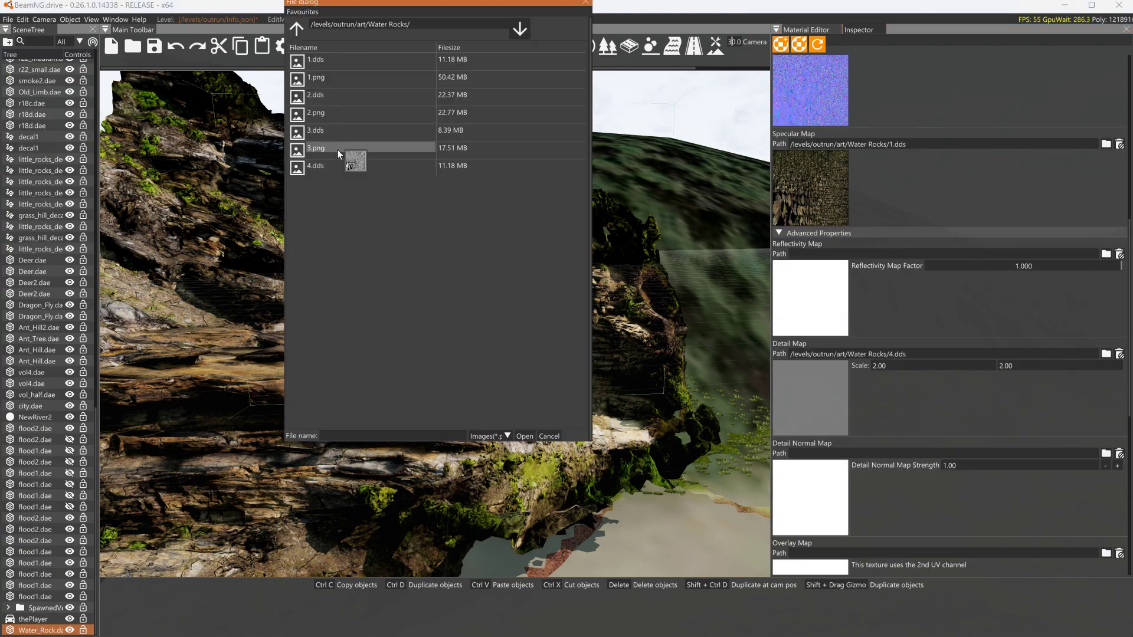
{"action": "left_click", "coordinate": [321, 112]}
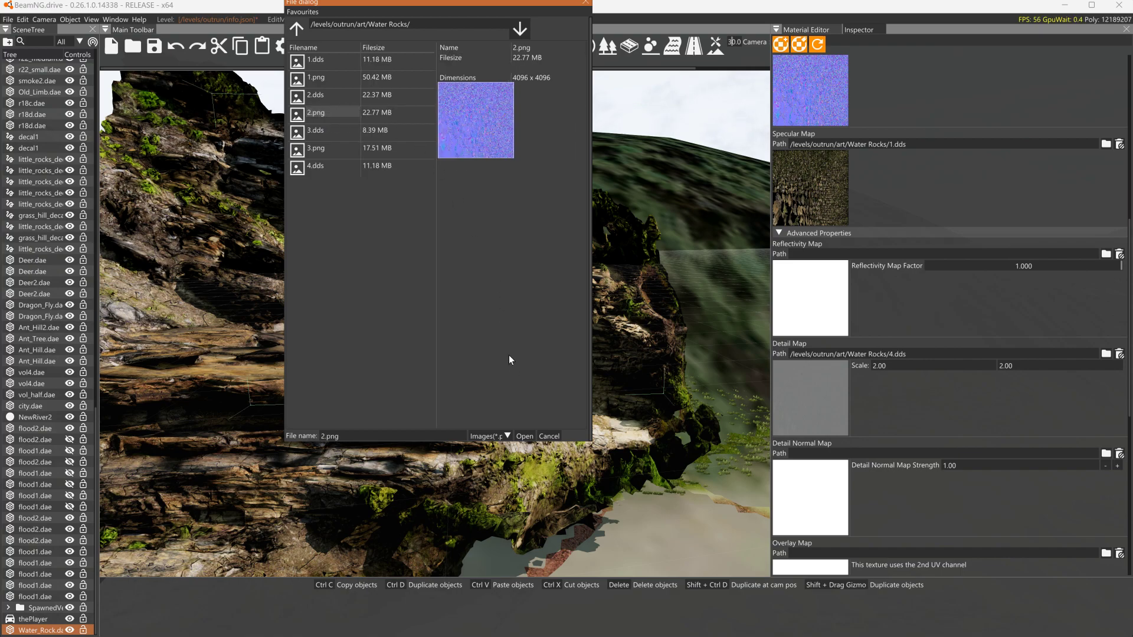
{"action": "left_click", "coordinate": [524, 436]}
Set both detail map scale values to 1 and leave the Water_Rock.dae object selected.
{"action": "left_click", "coordinate": [880, 366]}
{"action": "type", "text": "1"}
{"action": "key", "text": "Tab"}
{"action": "type", "text": "1"}
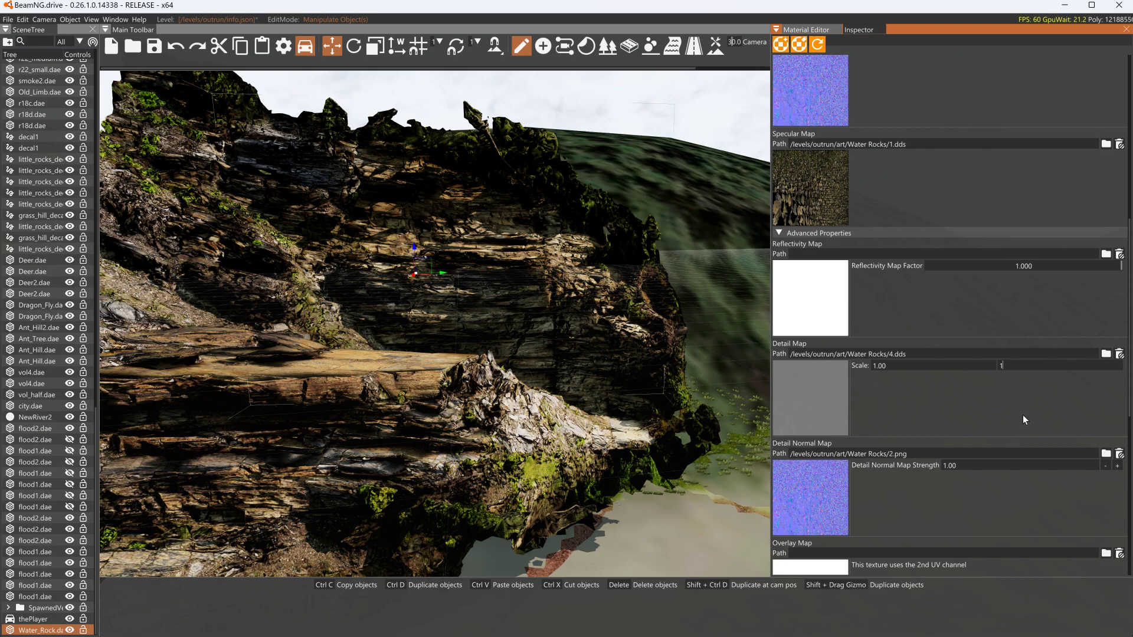
{"action": "left_click", "coordinate": [737, 336]}
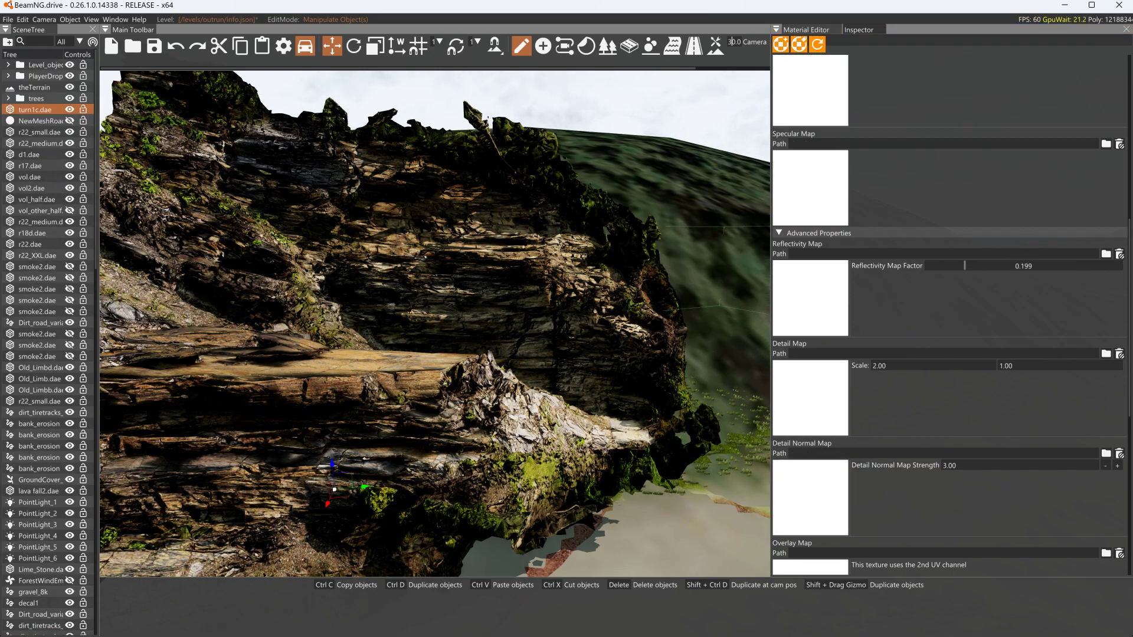
{"action": "left_click", "coordinate": [638, 426]}
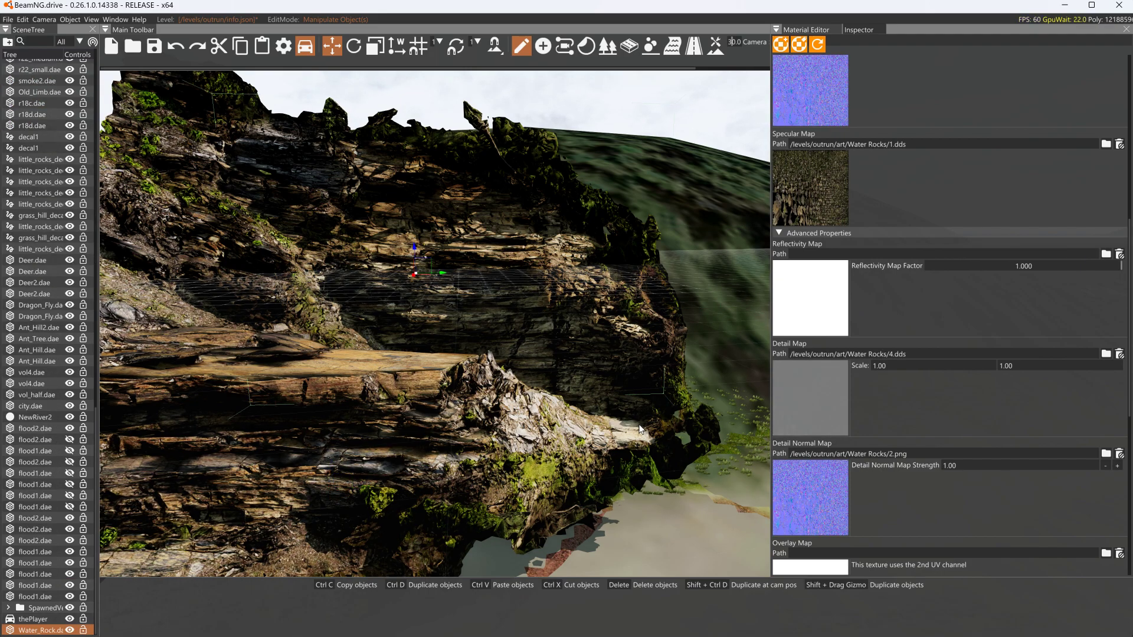
Try different detail normal map strengths for water_rock, ending back at 1.
{"action": "double_click", "coordinate": [951, 465]}
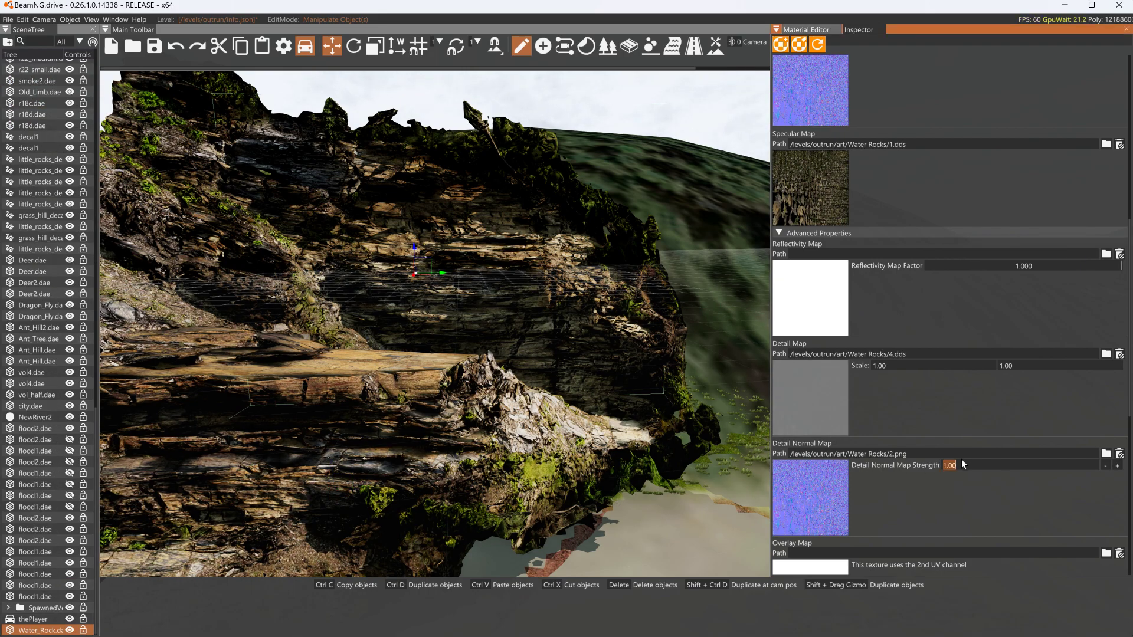
{"action": "type", "text": ".2"}
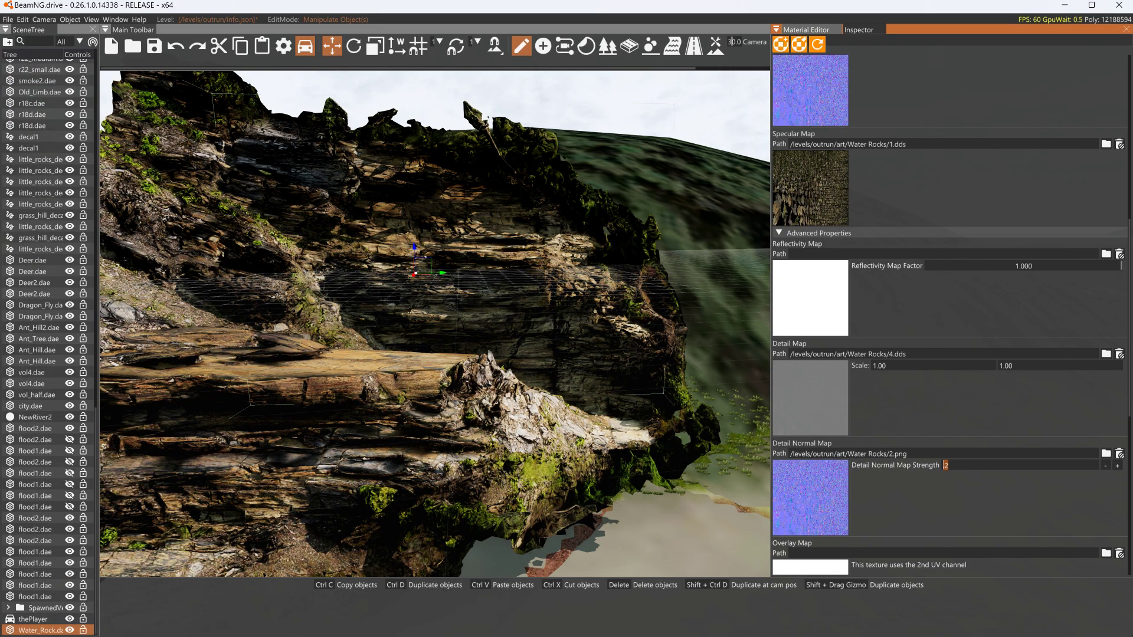
{"action": "type", "text": "5"}
{"action": "type", "text": "1"}
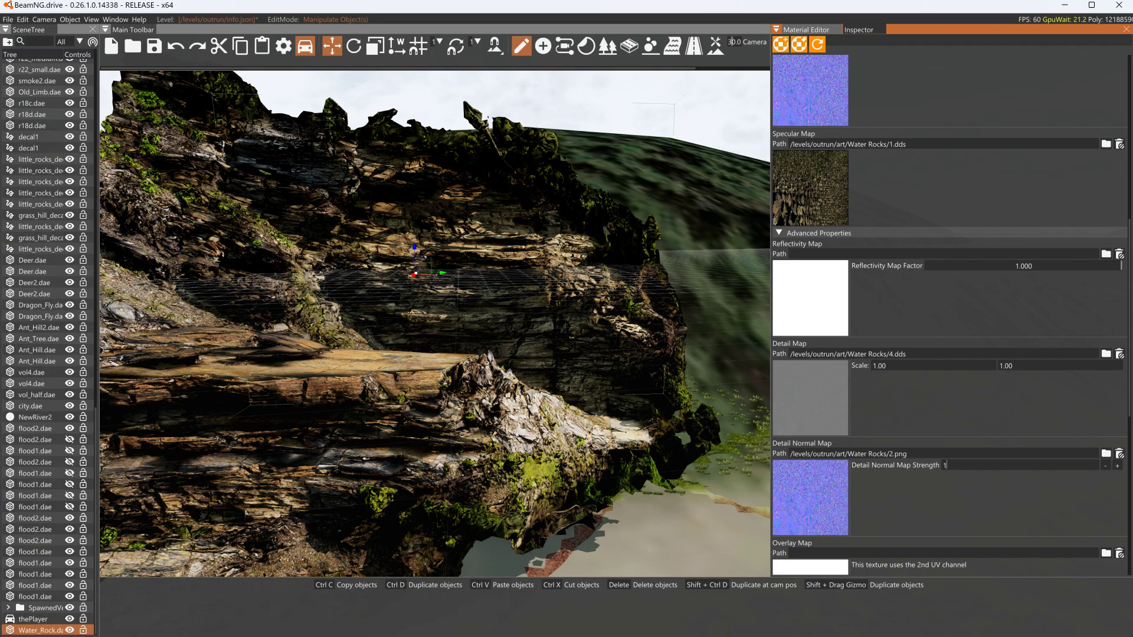
Expand the material's advanced settings for all layers and enable a reflection for water_rock.
{"action": "scroll", "coordinate": [950, 472], "scroll_direction": "down", "scroll_amount": 3}
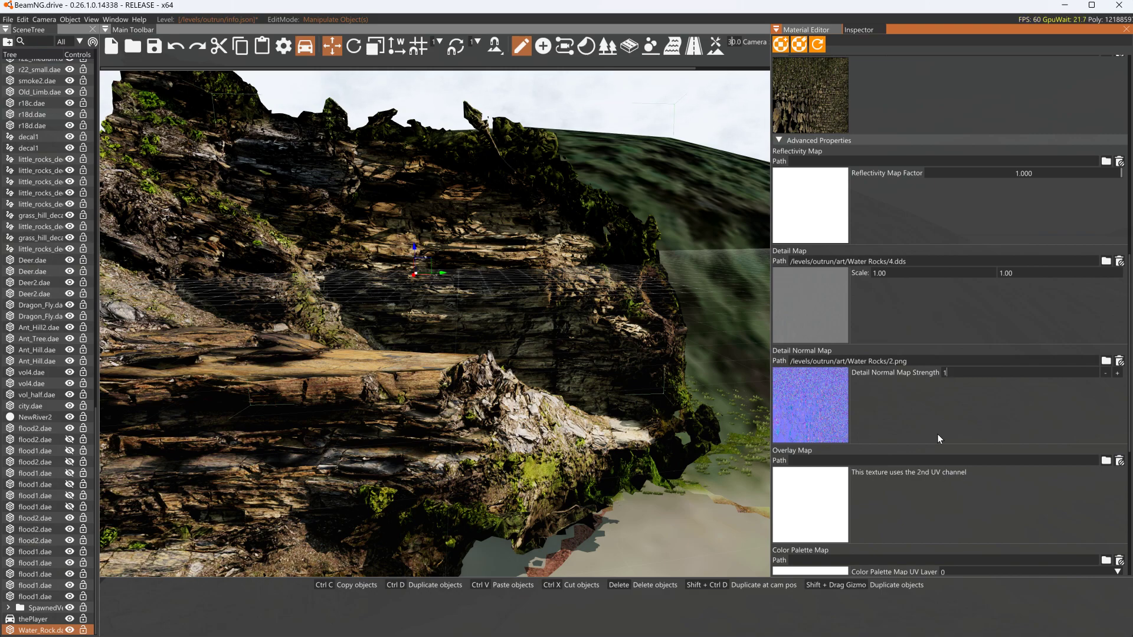
{"action": "scroll", "coordinate": [936, 436], "scroll_direction": "down", "scroll_amount": 10}
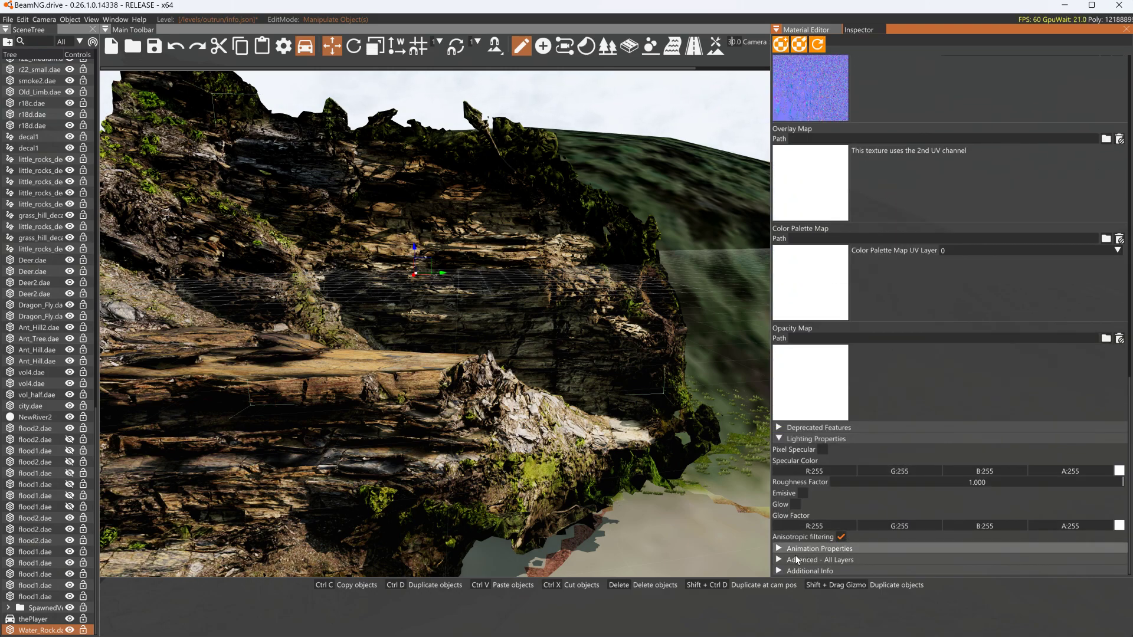
{"action": "left_click", "coordinate": [796, 559]}
{"action": "scroll", "coordinate": [900, 476], "scroll_direction": "down", "scroll_amount": 2}
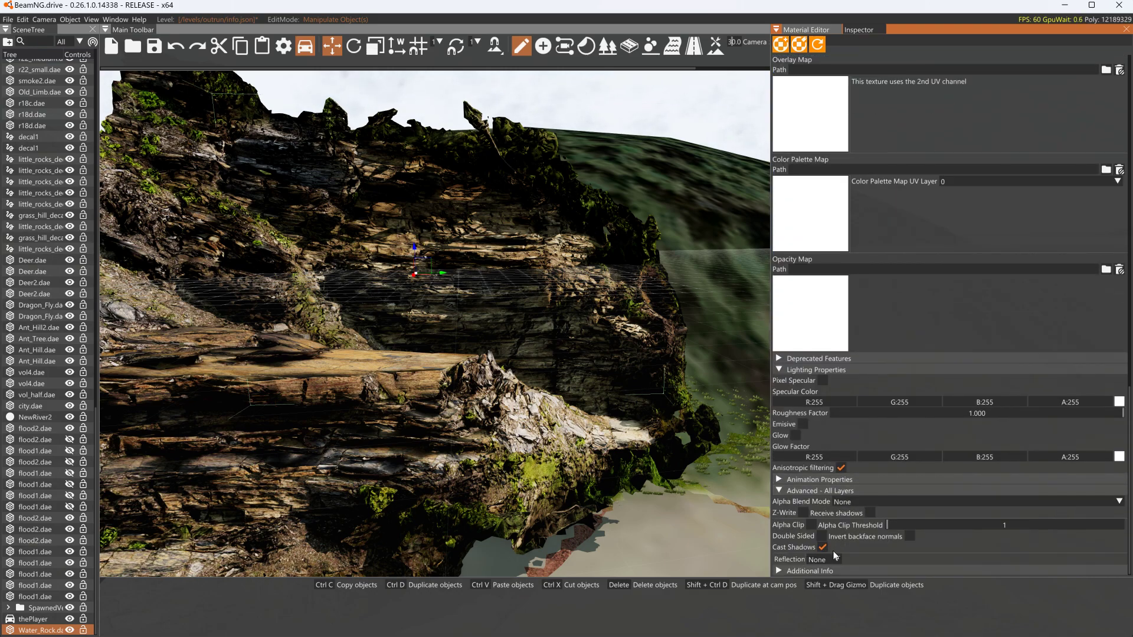
{"action": "left_click", "coordinate": [820, 579]}
Try 1.dds from the Water Rocks folder as the material's reflectivity map.
{"action": "scroll", "coordinate": [942, 348], "scroll_direction": "up", "scroll_amount": 10}
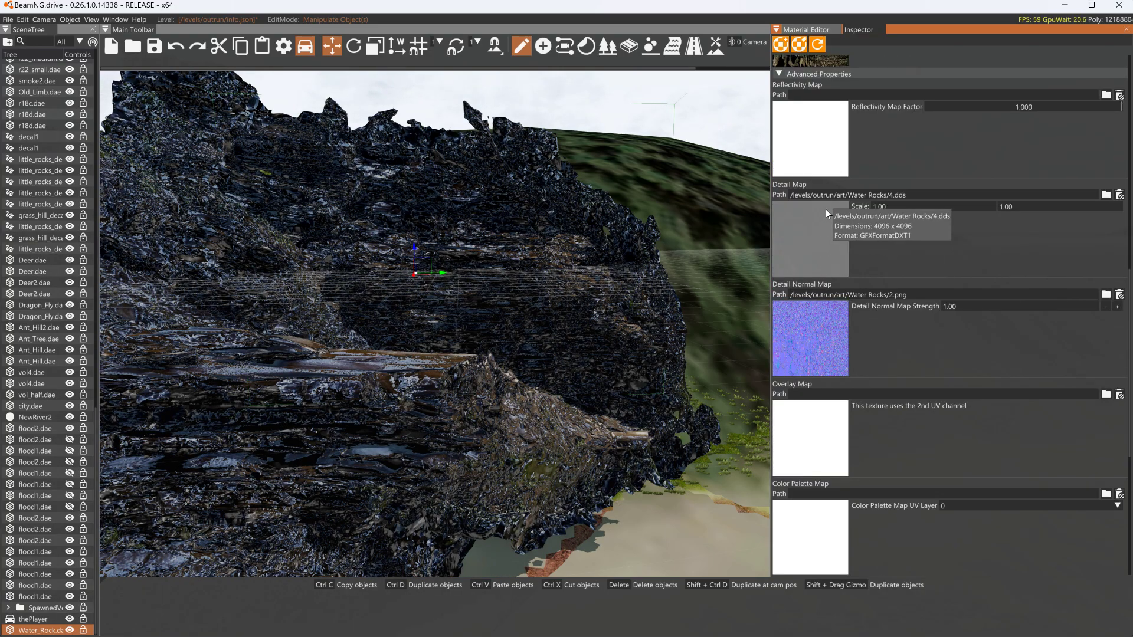
{"action": "left_click", "coordinate": [811, 140]}
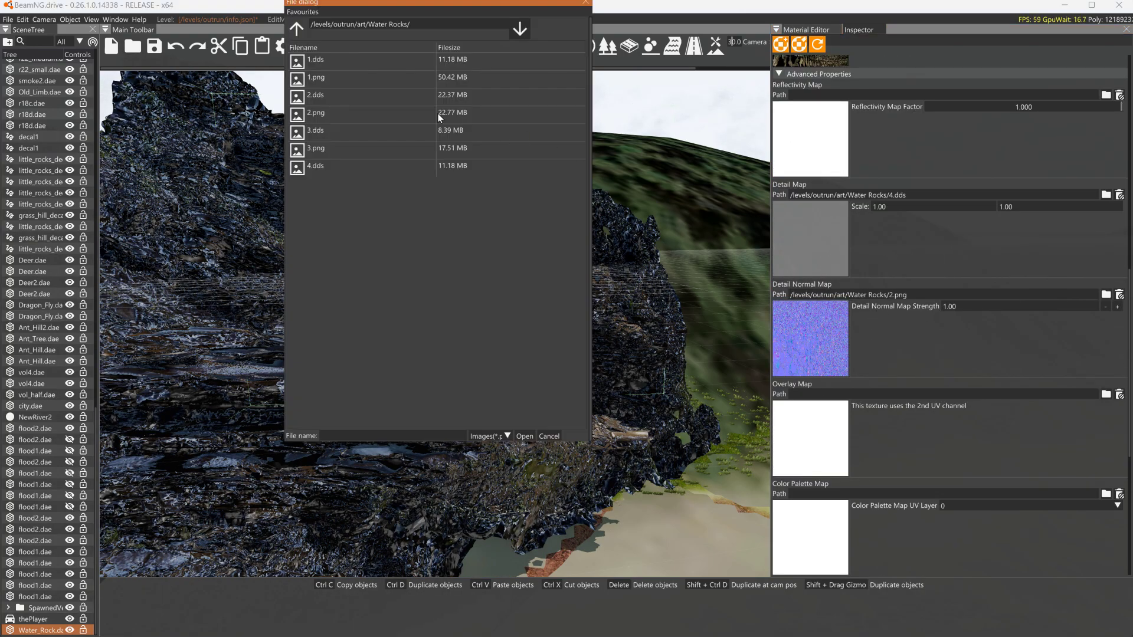
{"action": "left_click", "coordinate": [326, 60]}
{"action": "left_click", "coordinate": [525, 436]}
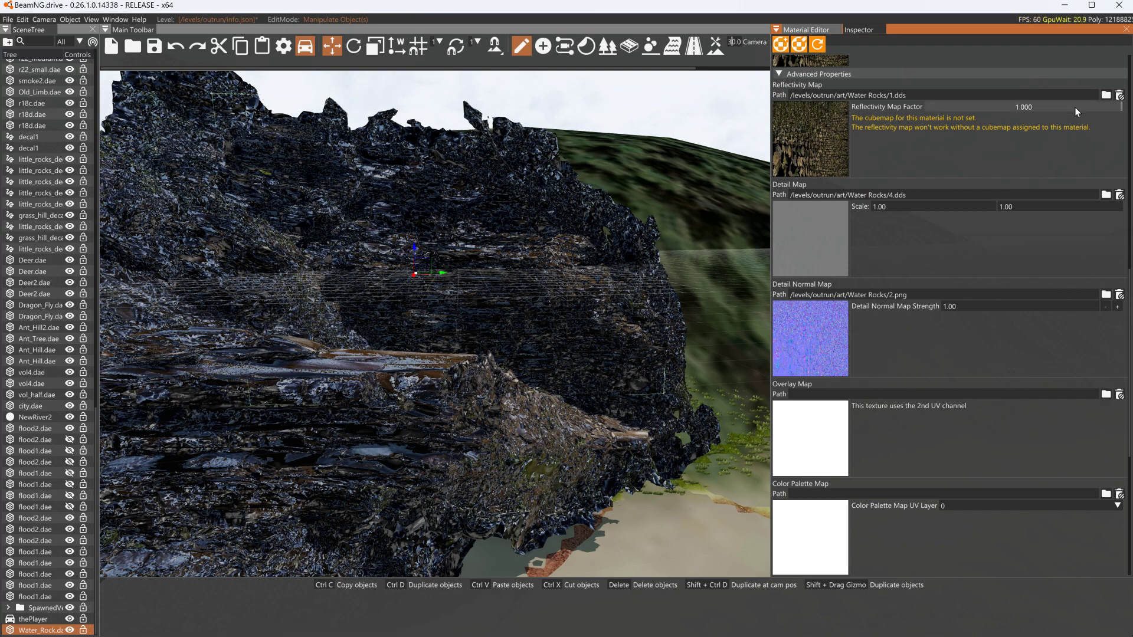
Assign 3.dds as the reflectivity map and reduce the Reflectivity Map Factor to about 0.152.
{"action": "left_click", "coordinate": [779, 126]}
{"action": "left_click", "coordinate": [313, 129]}
{"action": "left_click", "coordinate": [525, 436]}
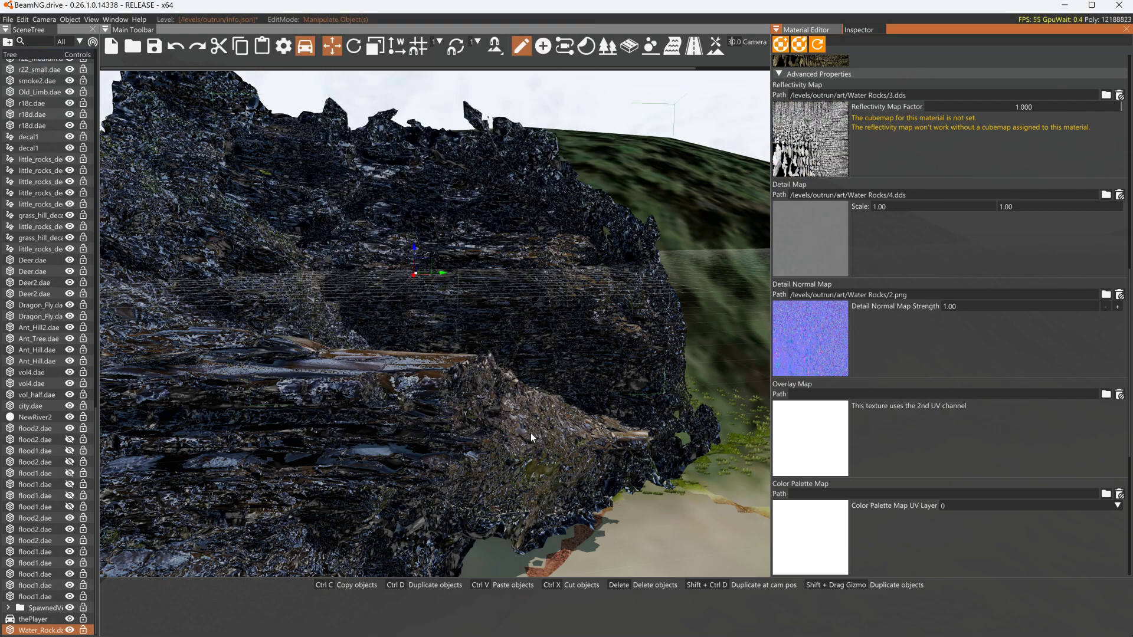
{"action": "left_click_drag", "start_coordinate": [1088, 105], "coordinate": [900, 108]}
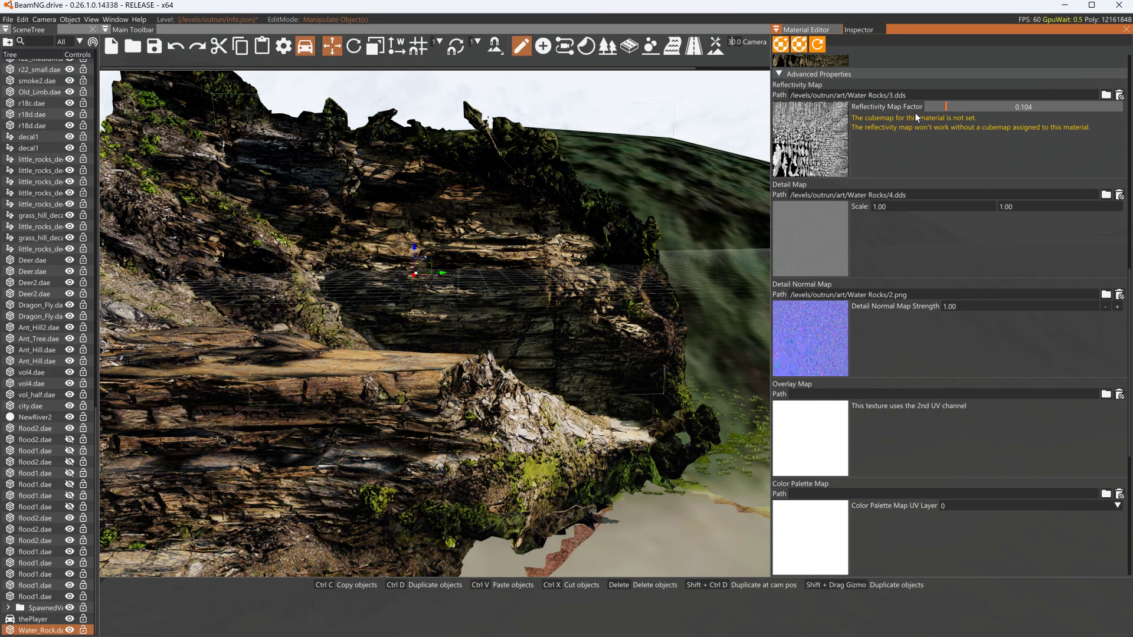
{"action": "mouse_move", "coordinate": [912, 116]}
{"action": "left_mouse_down"}
{"action": "mouse_move", "coordinate": [993, 115]}
{"action": "mouse_move", "coordinate": [911, 121]}
{"action": "mouse_move", "coordinate": [965, 125]}
{"action": "mouse_move", "coordinate": [954, 126]}
{"action": "left_mouse_up"}
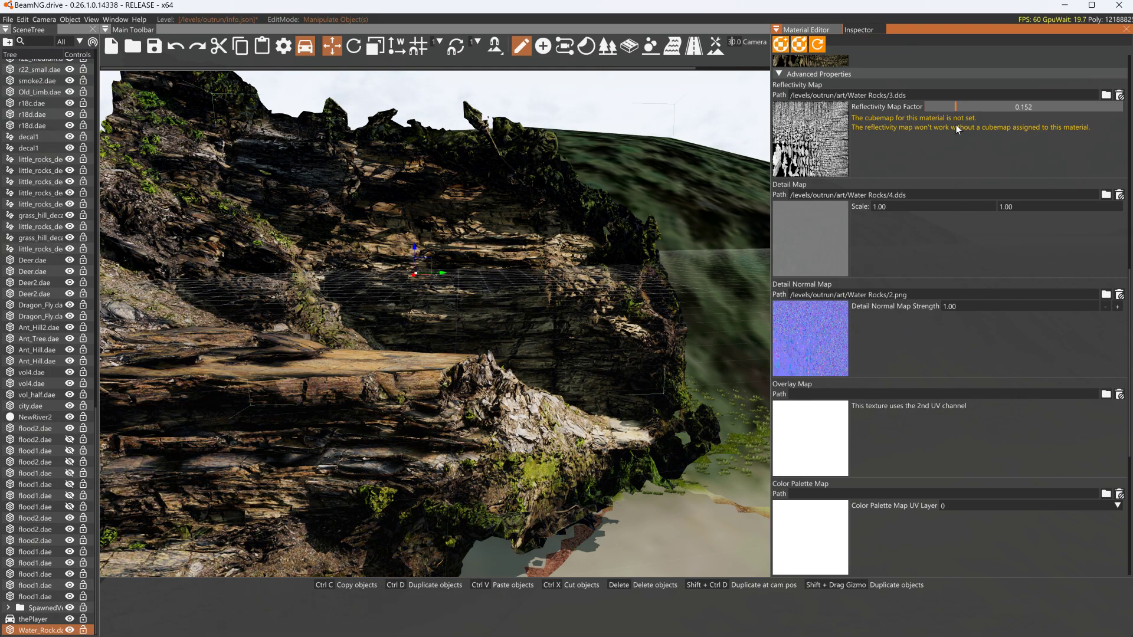
Move the Water_Rock.dae object away from the road and back against the hillside.
{"action": "key", "text": "s"}
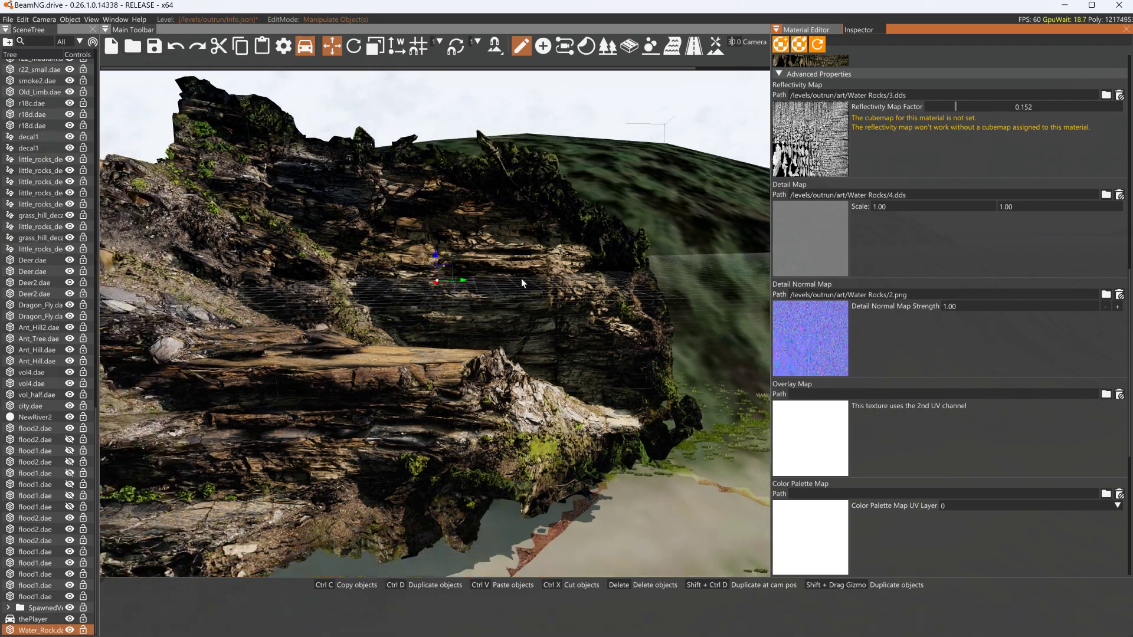
{"action": "key", "text": "d"}
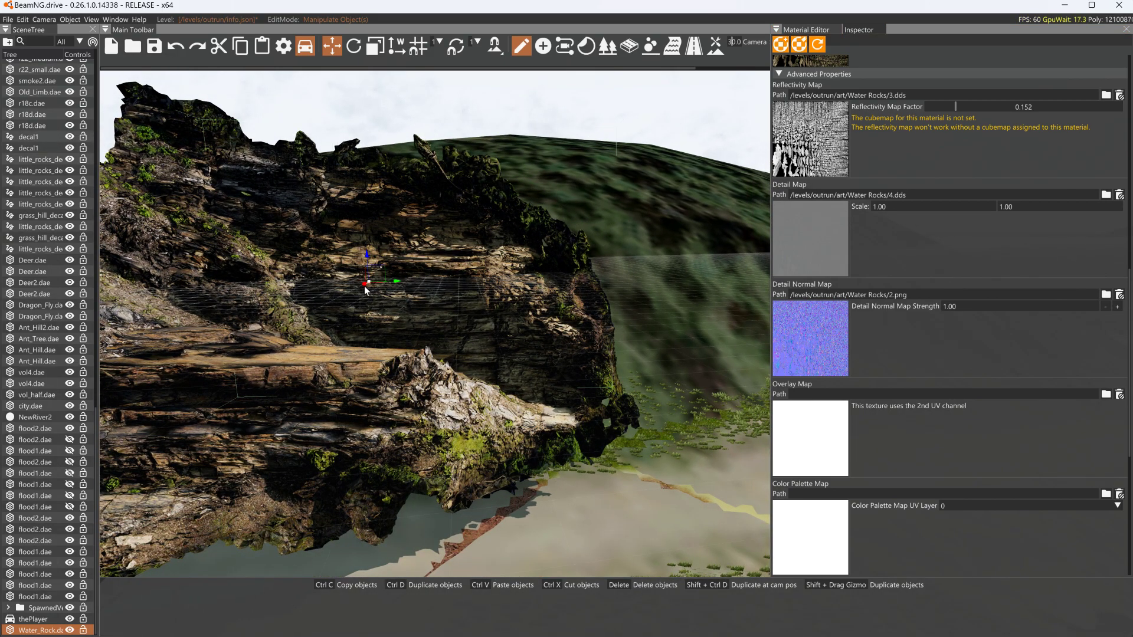
{"action": "left_click_drag", "start_coordinate": [365, 286], "coordinate": [620, 278]}
{"action": "key", "text": "2"}
{"action": "key", "text": "1"}
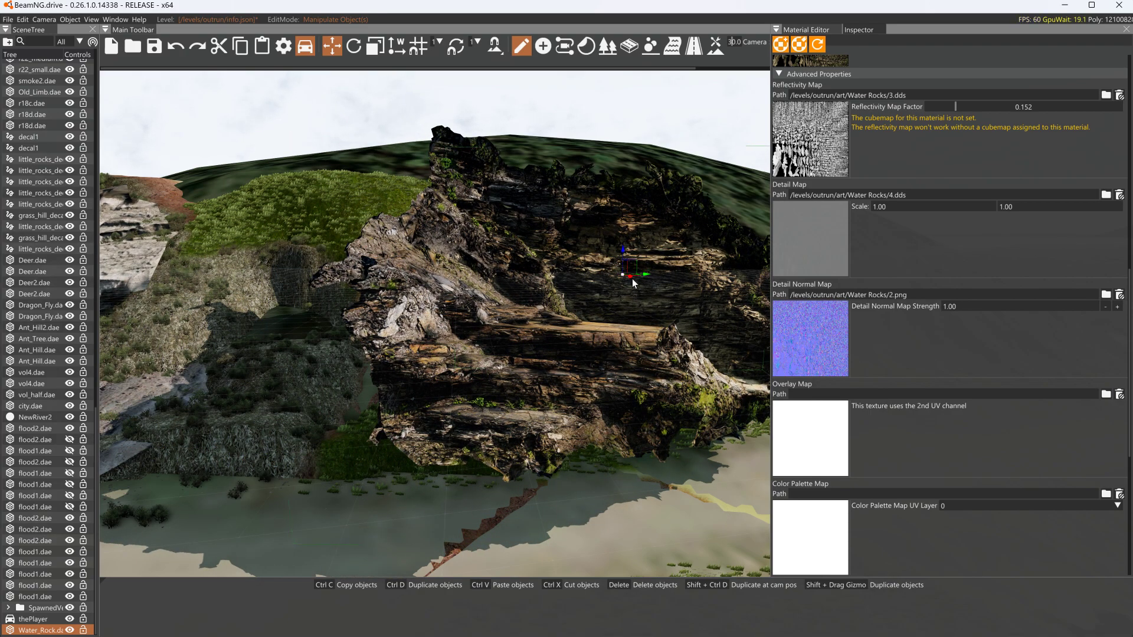
{"action": "mouse_move", "coordinate": [629, 277]}
{"action": "left_mouse_down"}
{"action": "mouse_move", "coordinate": [583, 274]}
{"action": "mouse_move", "coordinate": [613, 275]}
{"action": "left_mouse_up"}
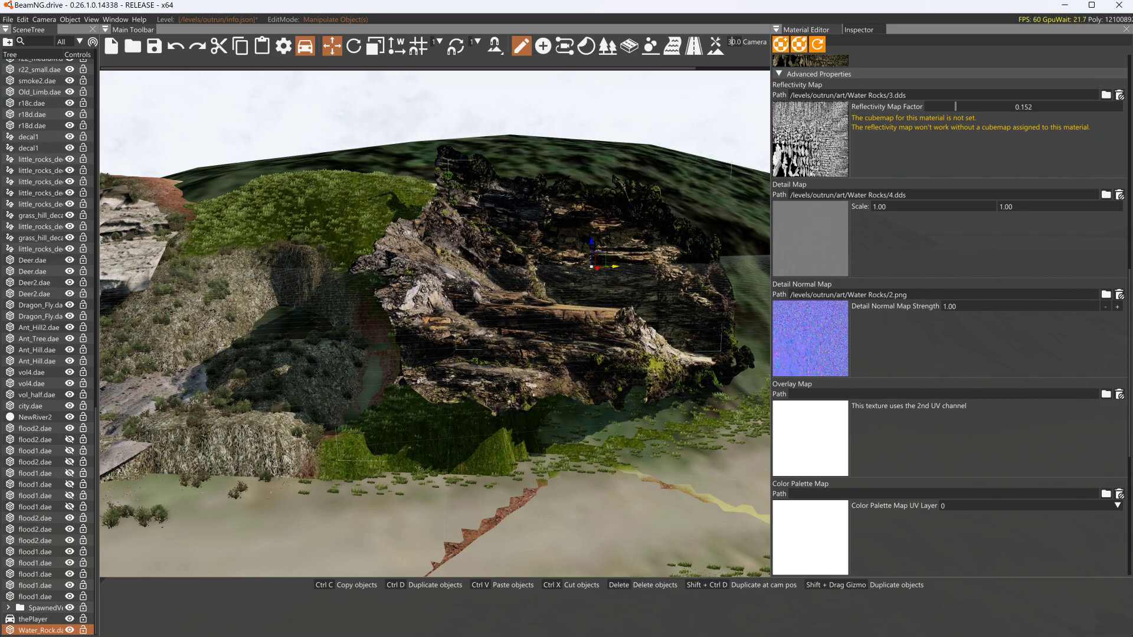
Widen the viewport by narrowing the material editor, and save the water_rock material.
{"action": "key", "text": "d"}
{"action": "right_click_drag", "start_coordinate": [590, 271], "coordinate": [551, 259]}
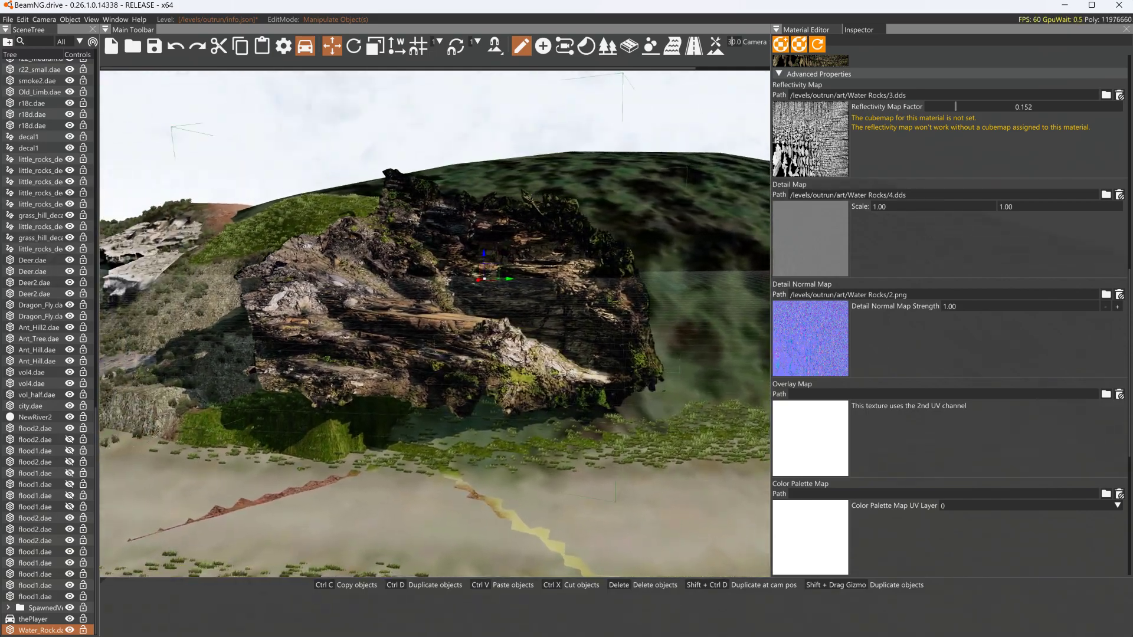
{"action": "key", "text": "w"}
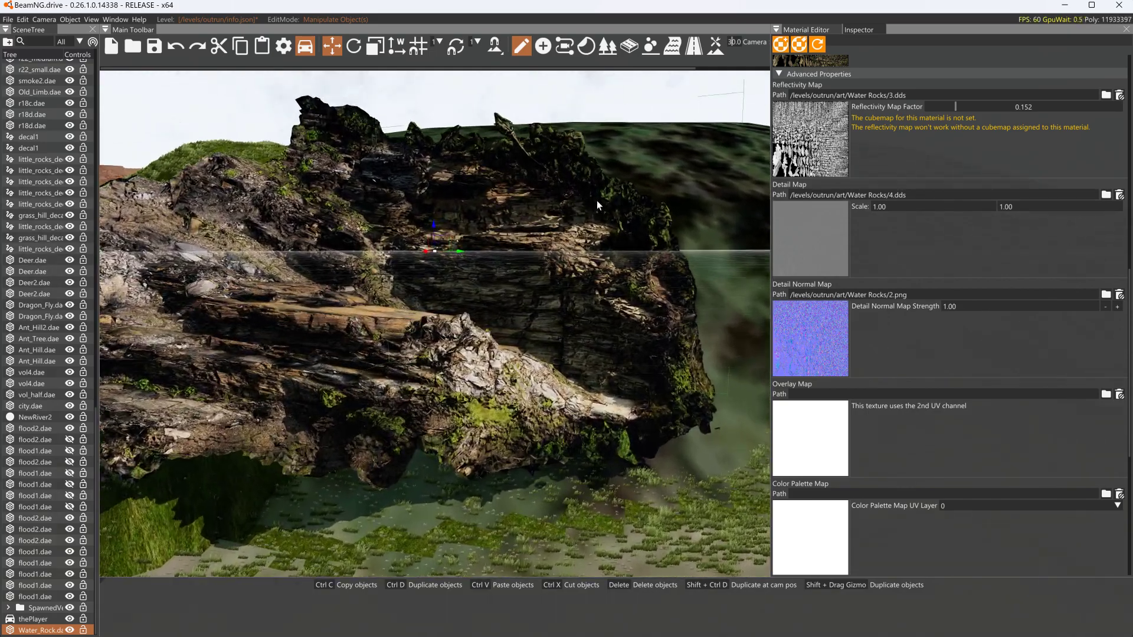
{"action": "key", "text": "a"}
{"action": "left_click_drag", "start_coordinate": [770, 220], "coordinate": [922, 222]}
{"action": "scroll", "coordinate": [1003, 175], "scroll_direction": "up", "scroll_amount": 15}
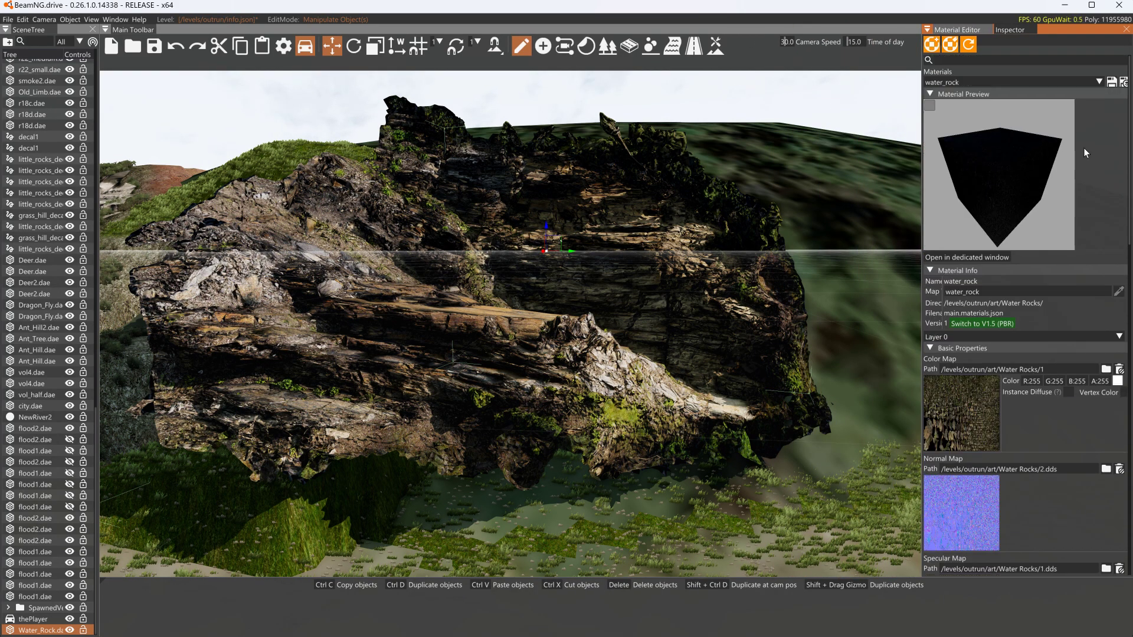
{"action": "left_click", "coordinate": [1111, 82]}
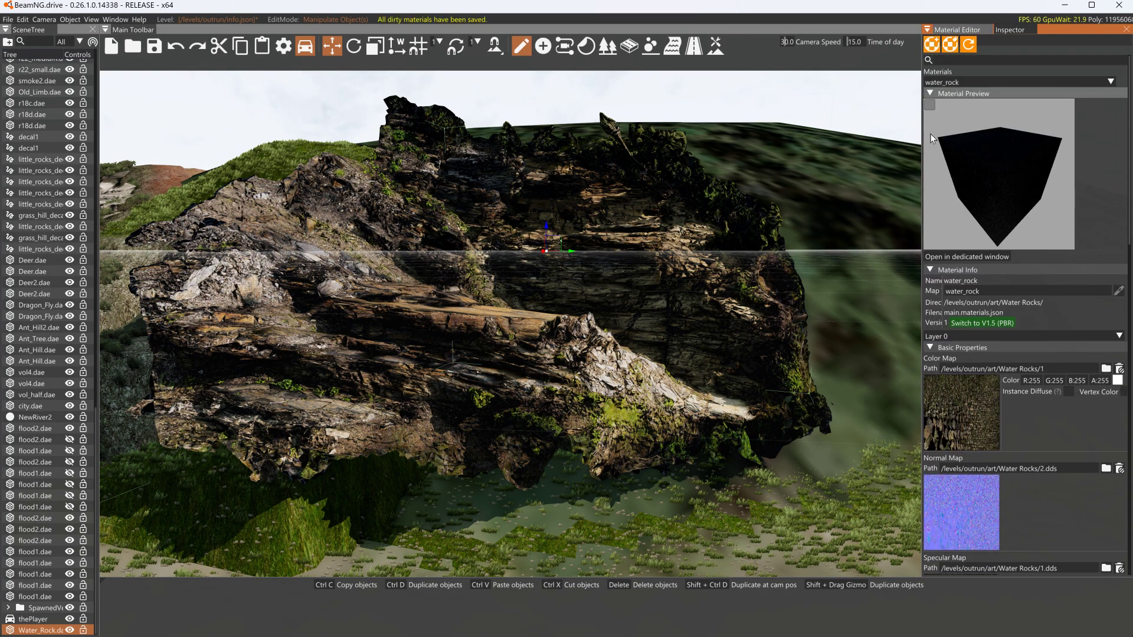
Start terrain editing and use the upward mesh-alignment brush at size 4 to raise the ground beneath the rock's front.
{"action": "left_click", "coordinate": [715, 46]}
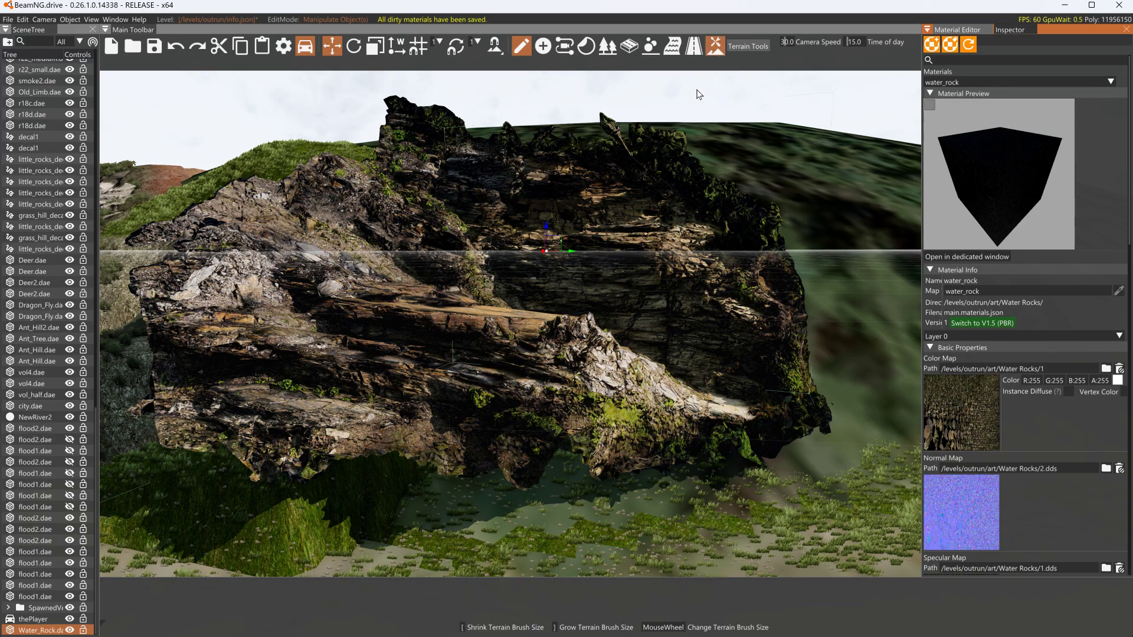
{"action": "left_click_drag", "start_coordinate": [228, 118], "coordinate": [140, 130]}
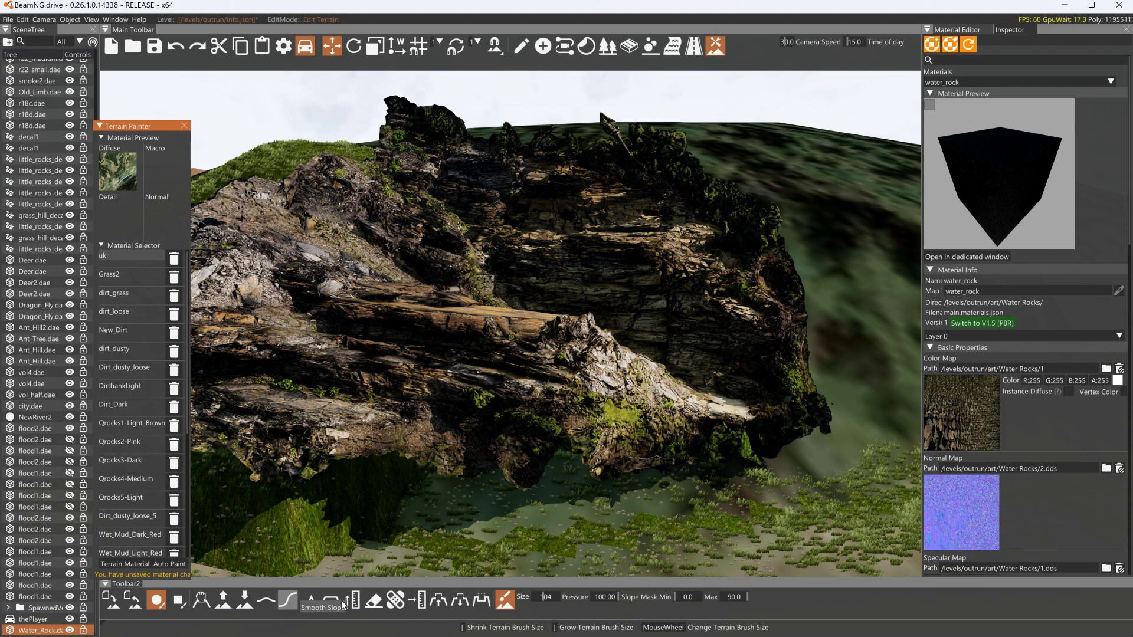
{"action": "left_click", "coordinate": [444, 599]}
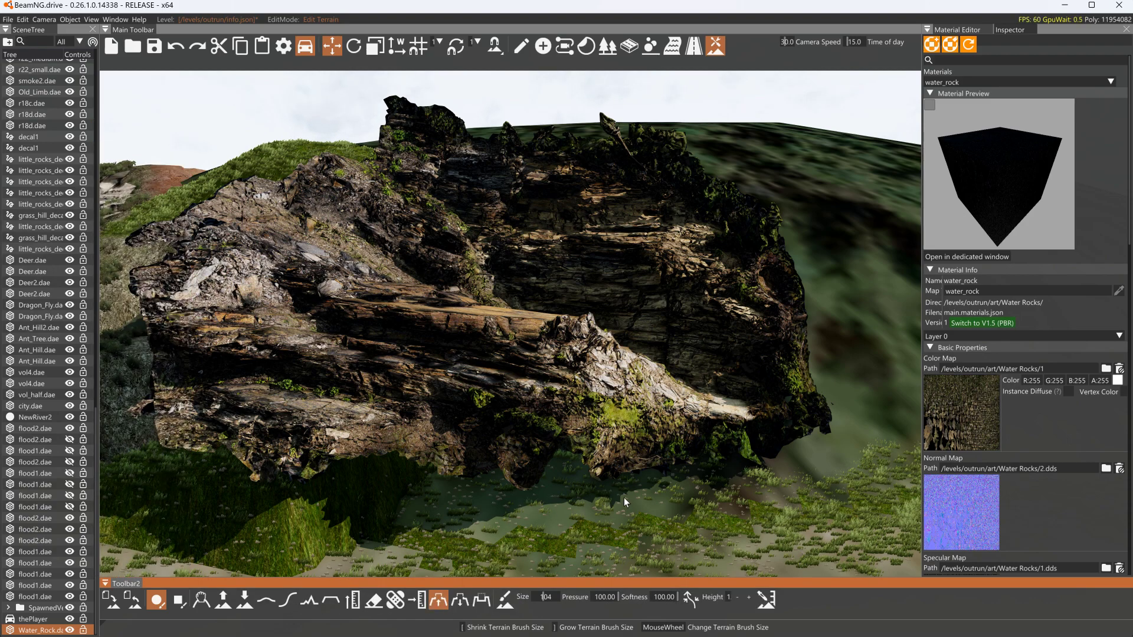
{"action": "left_click_drag", "start_coordinate": [532, 596], "coordinate": [534, 596]}
{"action": "mouse_move", "coordinate": [532, 505]}
{"action": "left_mouse_down"}
{"action": "mouse_move", "coordinate": [284, 453]}
{"action": "mouse_move", "coordinate": [192, 409]}
{"action": "mouse_move", "coordinate": [198, 240]}
{"action": "left_mouse_up"}
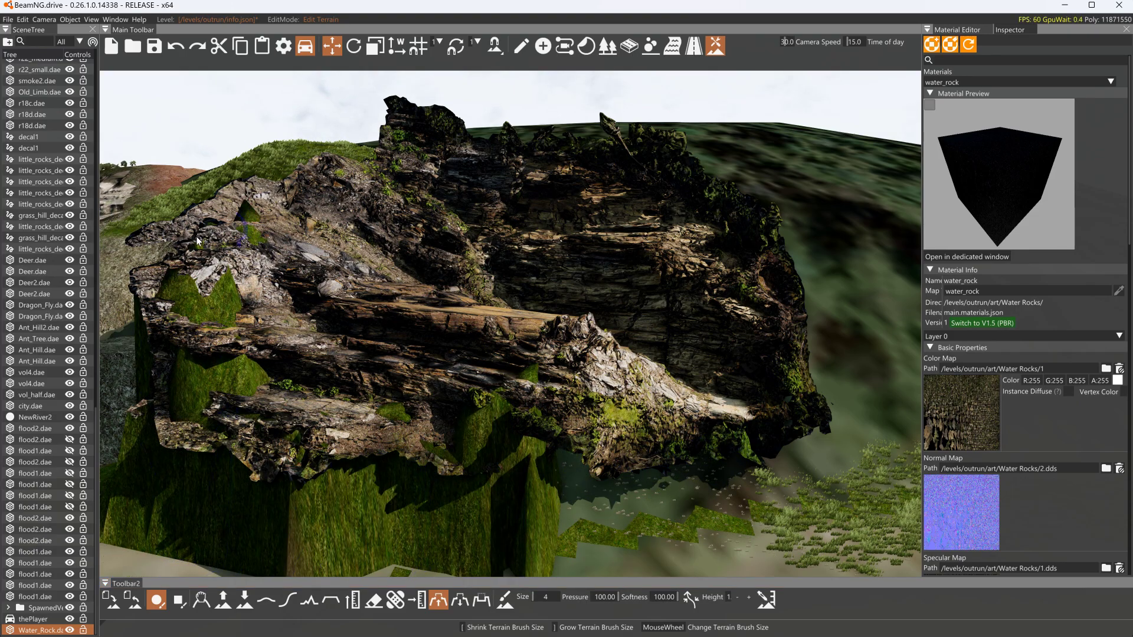
{"action": "mouse_move", "coordinate": [147, 335]}
{"action": "left_mouse_down"}
{"action": "mouse_move", "coordinate": [592, 433]}
{"action": "mouse_move", "coordinate": [611, 468]}
{"action": "mouse_move", "coordinate": [797, 430]}
{"action": "mouse_move", "coordinate": [809, 458]}
{"action": "mouse_move", "coordinate": [771, 331]}
{"action": "mouse_move", "coordinate": [737, 401]}
{"action": "left_mouse_up"}
Increase the terrain brush size to 8 and align the ground with the back of the Water Rock.
{"action": "mouse_move", "coordinate": [737, 401]}
{"action": "right_mouse_down"}
{"action": "mouse_move", "coordinate": [767, 519]}
{"action": "mouse_move", "coordinate": [772, 413]}
{"action": "mouse_move", "coordinate": [873, 342]}
{"action": "mouse_move", "coordinate": [914, 337]}
{"action": "right_mouse_up"}
{"action": "key", "text": "s"}
{"action": "key", "text": "a"}
{"action": "right_click_drag", "start_coordinate": [649, 287], "coordinate": [722, 274]}
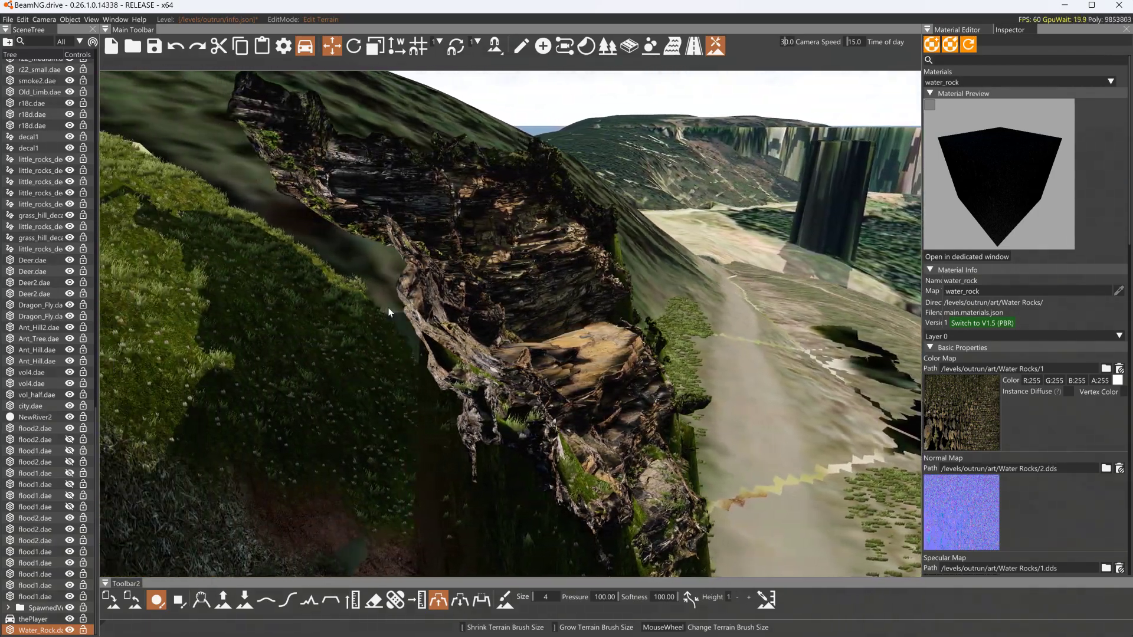
{"action": "scroll", "coordinate": [355, 303], "scroll_direction": "up", "scroll_amount": 4}
{"action": "mouse_move", "coordinate": [355, 302]}
{"action": "left_mouse_down"}
{"action": "mouse_move", "coordinate": [387, 286]}
{"action": "mouse_move", "coordinate": [337, 220]}
{"action": "left_mouse_up"}
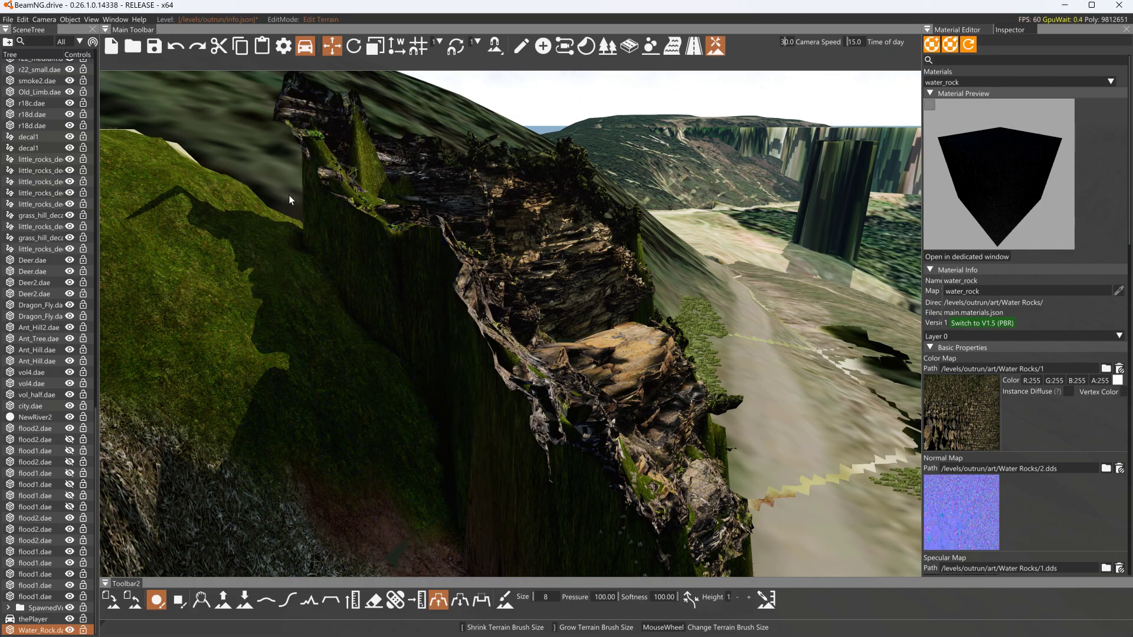
Align the terrain with the Water Rock mesh across its far end and upper wall.
{"action": "mouse_move", "coordinate": [330, 268]}
{"action": "right_mouse_down"}
{"action": "mouse_move", "coordinate": [254, 271]}
{"action": "mouse_move", "coordinate": [293, 278]}
{"action": "mouse_move", "coordinate": [295, 295]}
{"action": "right_mouse_up"}
{"action": "key", "text": "d"}
{"action": "key", "text": "d"}
{"action": "key", "text": "s"}
{"action": "right_click_drag", "start_coordinate": [407, 360], "coordinate": [442, 308]}
{"action": "mouse_move", "coordinate": [513, 401]}
{"action": "left_mouse_down"}
{"action": "mouse_move", "coordinate": [584, 490]}
{"action": "mouse_move", "coordinate": [402, 228]}
{"action": "left_mouse_up"}
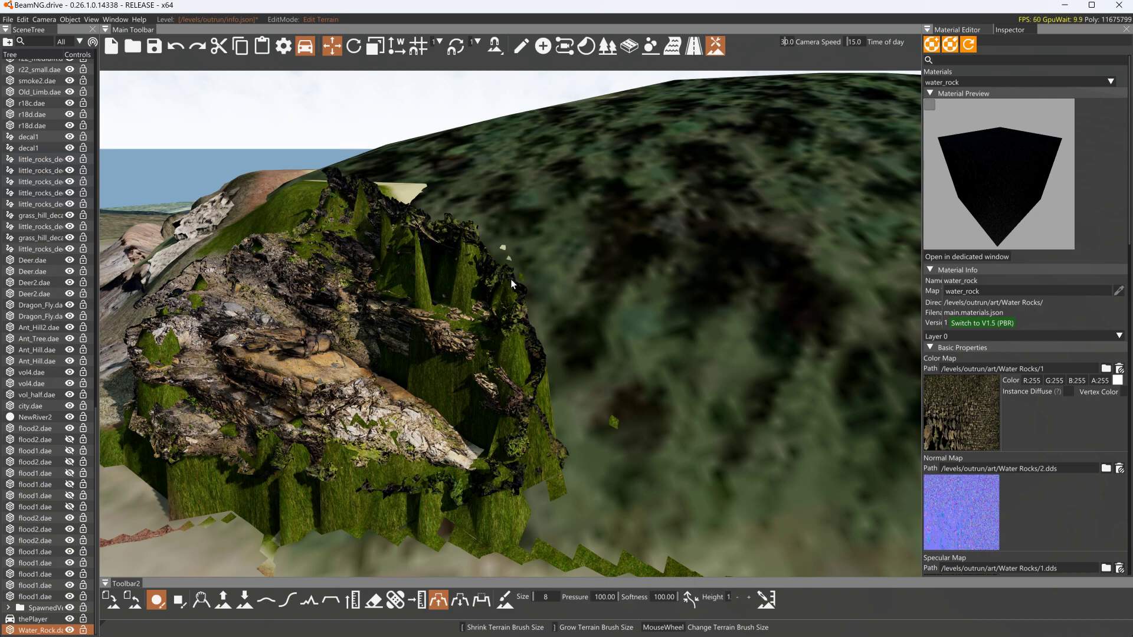
Pick the terrain height near the rock's upper edge and build a flat plateau beside it at that height.
{"action": "left_click", "coordinate": [352, 600]}
{"action": "left_click", "coordinate": [766, 599]}
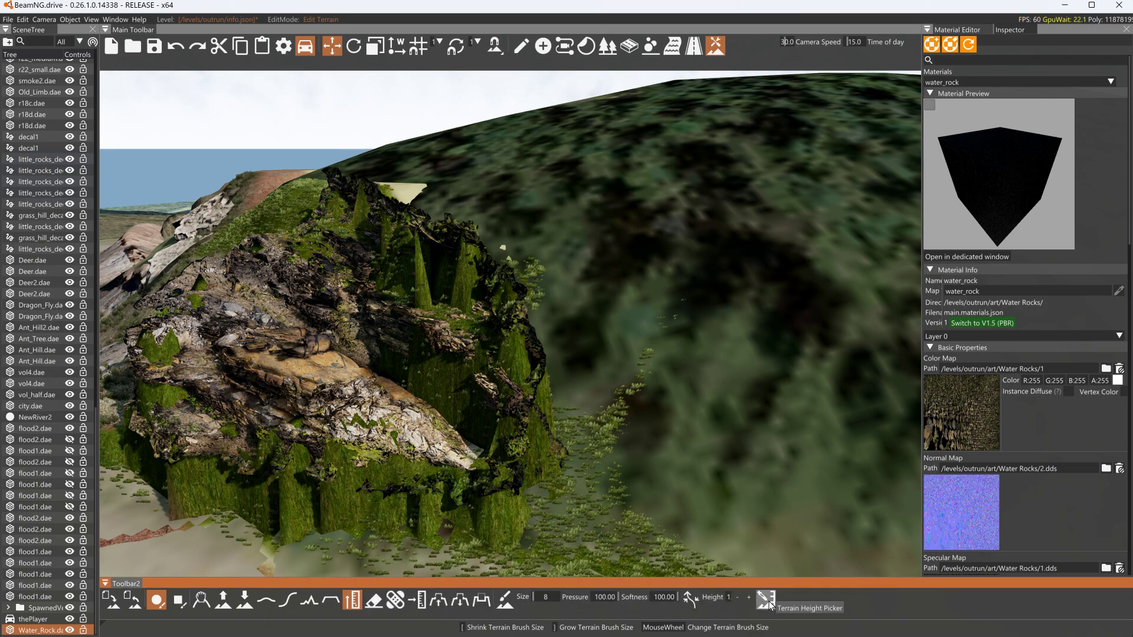
{"action": "left_click", "coordinate": [464, 248]}
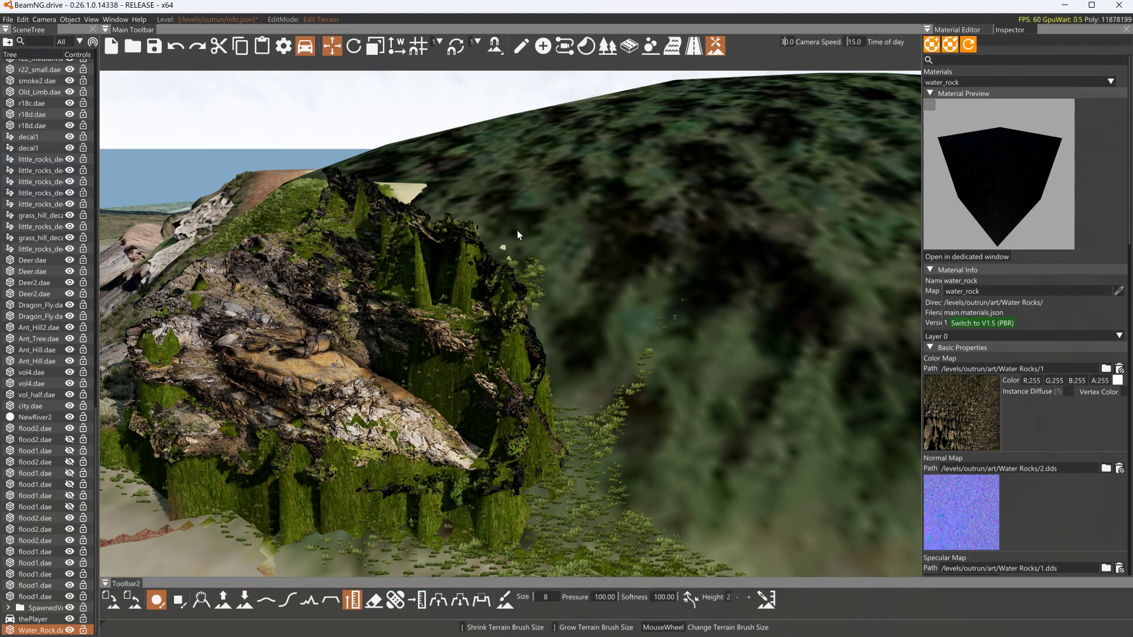
{"action": "mouse_move", "coordinate": [515, 229]}
{"action": "left_mouse_down"}
{"action": "mouse_move", "coordinate": [426, 210]}
{"action": "mouse_move", "coordinate": [560, 269]}
{"action": "mouse_move", "coordinate": [597, 245]}
{"action": "mouse_move", "coordinate": [592, 219]}
{"action": "mouse_move", "coordinate": [507, 207]}
{"action": "mouse_move", "coordinate": [505, 241]}
{"action": "left_mouse_up"}
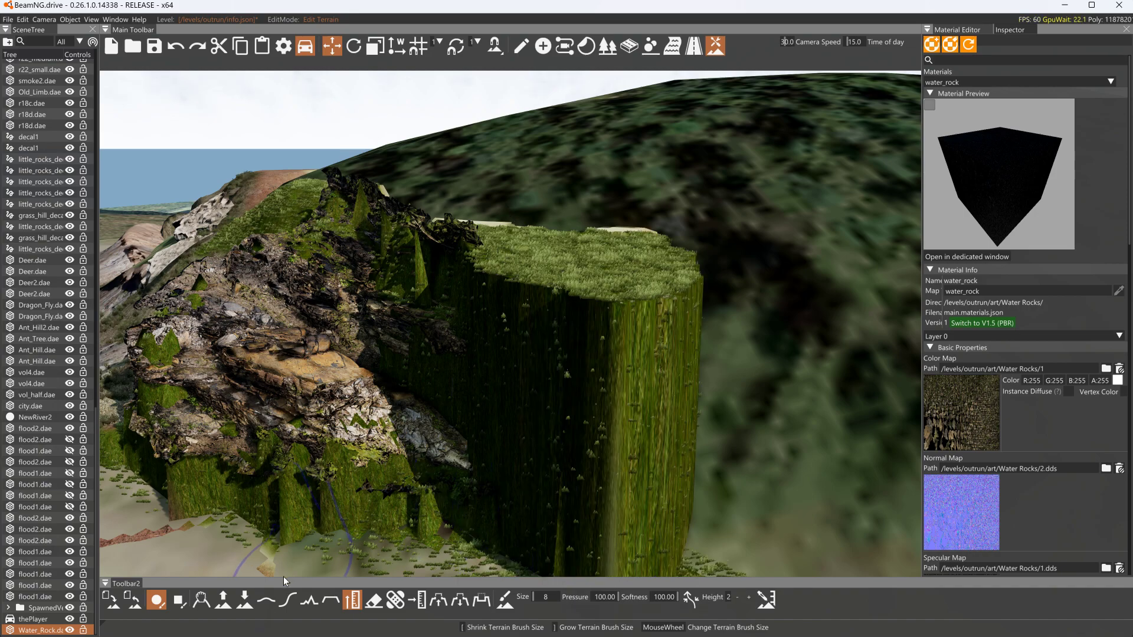
Raise a steep terrain peak on top of the new plateau beside the rock.
{"action": "left_click", "coordinate": [229, 607]}
{"action": "left_click_drag", "start_coordinate": [625, 231], "coordinate": [625, 201]}
{"action": "mouse_move", "coordinate": [624, 201]}
{"action": "right_mouse_down"}
{"action": "mouse_move", "coordinate": [660, 203]}
{"action": "mouse_move", "coordinate": [629, 209]}
{"action": "right_mouse_up"}
{"action": "key", "text": "a"}
{"action": "key", "text": "s"}
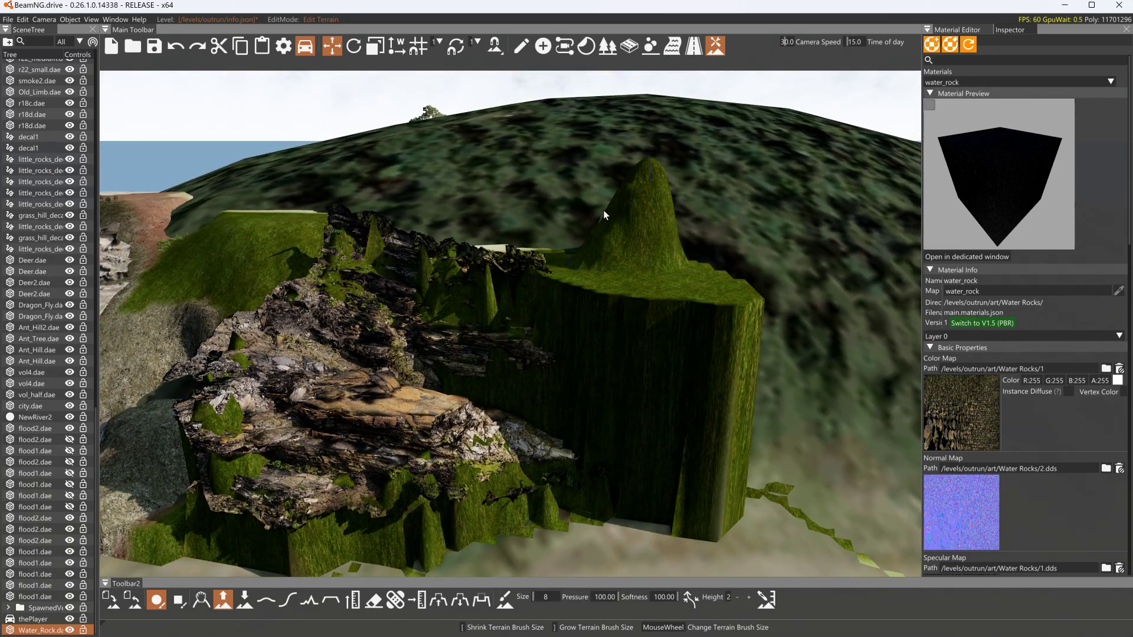
Pick the terrain height near the peak's top and raise the ground around the rock's upper end to that height.
{"action": "left_click", "coordinate": [352, 600]}
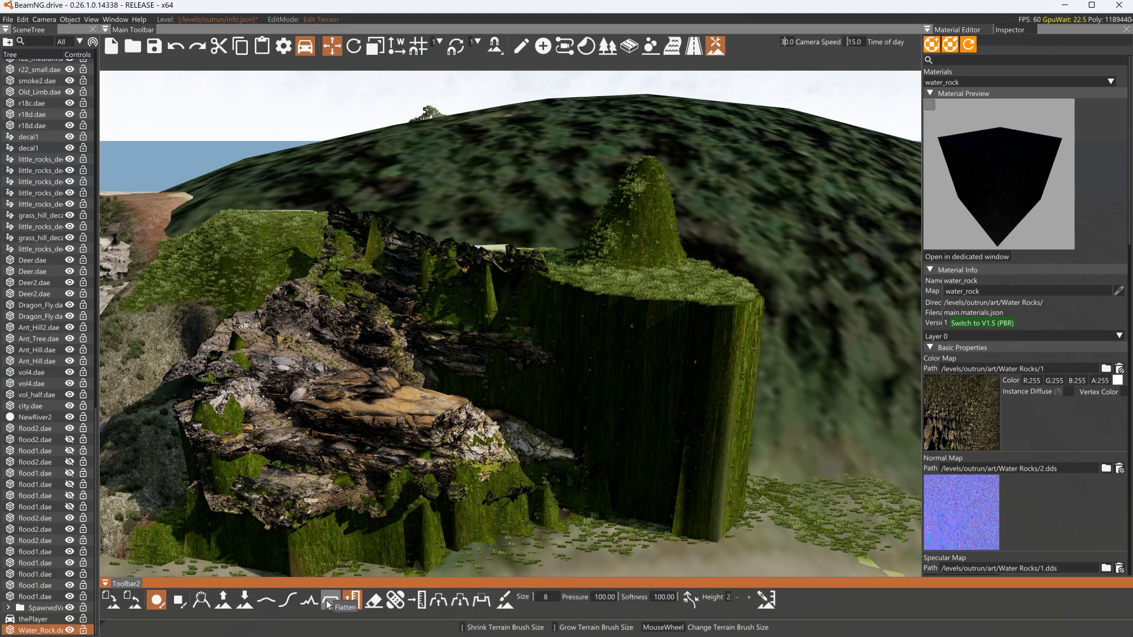
{"action": "left_click", "coordinate": [766, 599]}
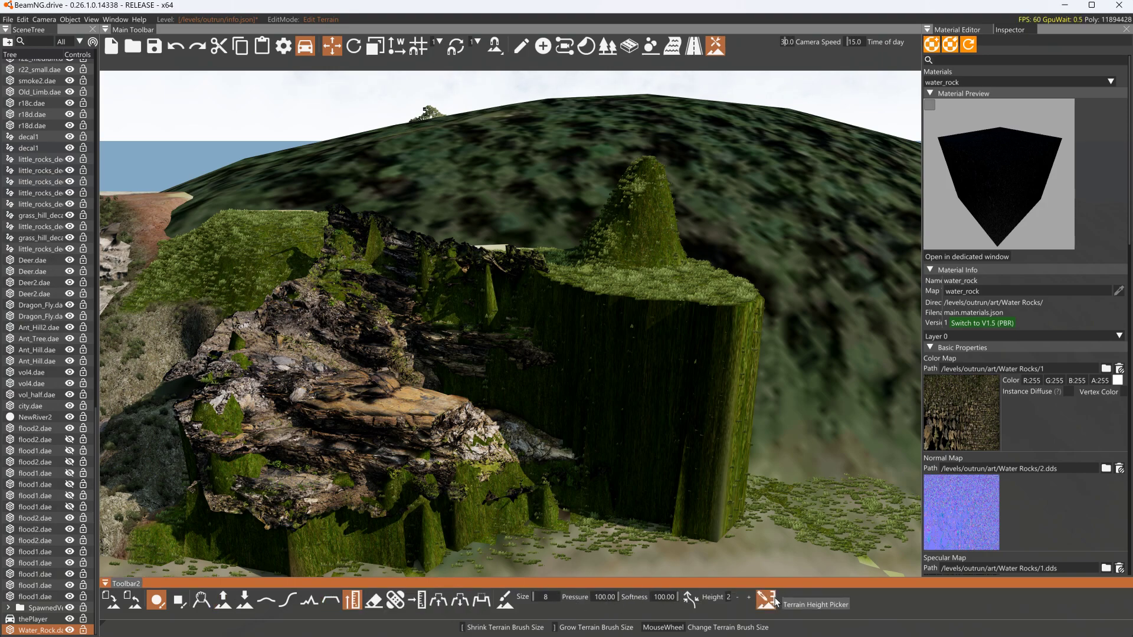
{"action": "left_click", "coordinate": [658, 171]}
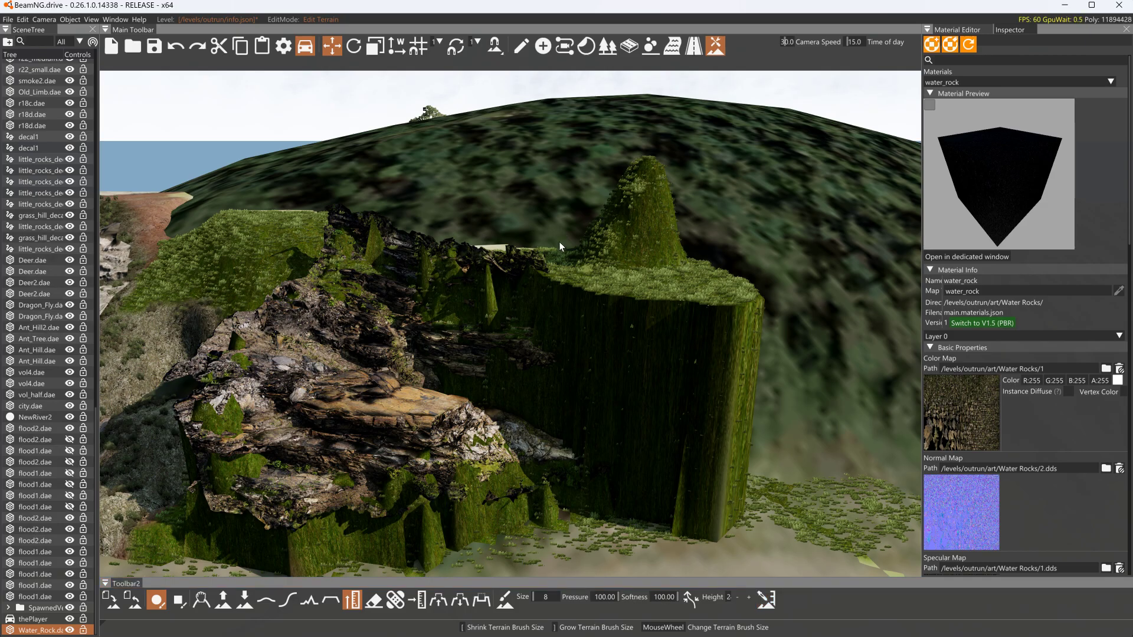
{"action": "left_click_drag", "start_coordinate": [547, 241], "coordinate": [533, 226]}
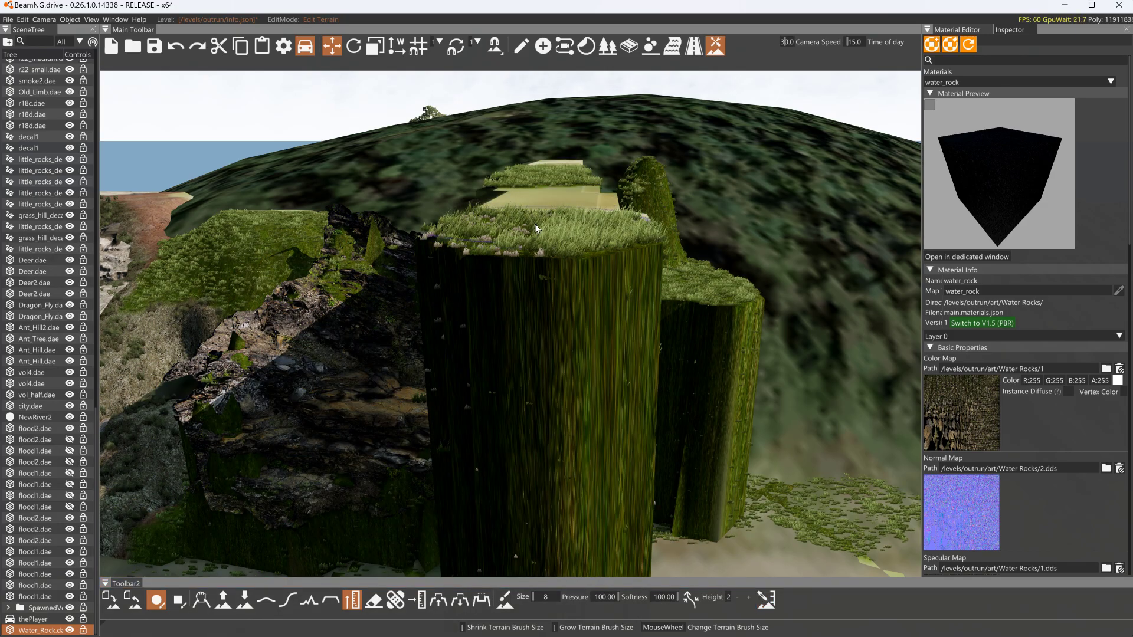
Undo the last terrain edit and raise a long plateau along the hillside behind the rock with the Set Height brush.
{"action": "key", "text": "ctrl+z"}
{"action": "mouse_move", "coordinate": [538, 222]}
{"action": "right_mouse_down"}
{"action": "mouse_move", "coordinate": [503, 173]}
{"action": "mouse_move", "coordinate": [509, 227]}
{"action": "mouse_move", "coordinate": [485, 257]}
{"action": "right_mouse_up"}
{"action": "key", "text": "w"}
{"action": "key", "text": "s"}
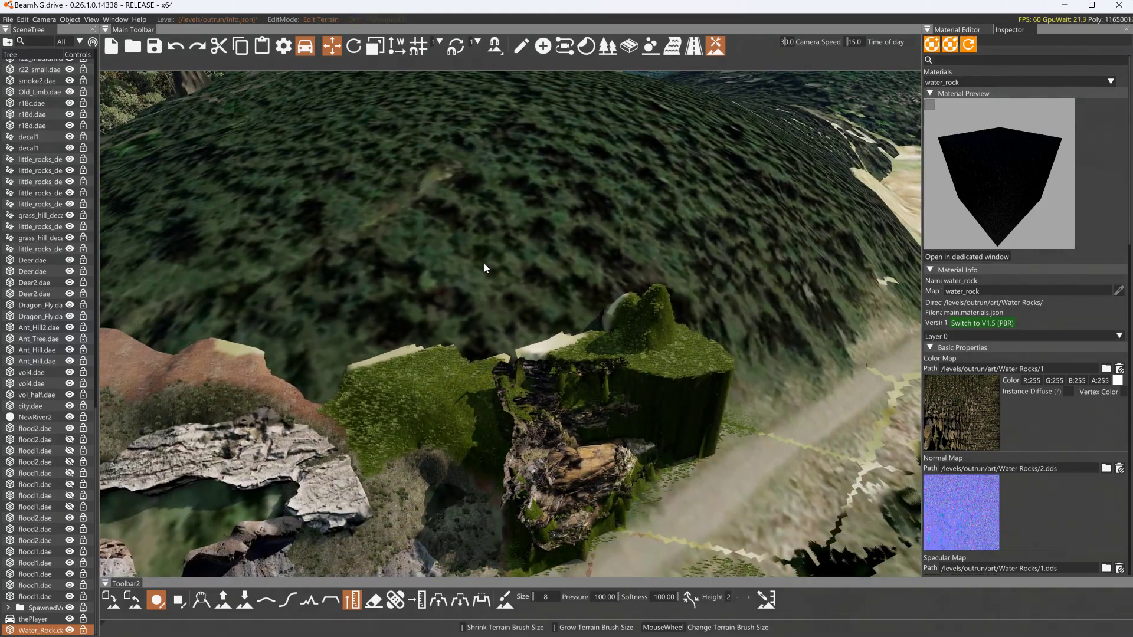
{"action": "left_click_drag", "start_coordinate": [472, 329], "coordinate": [424, 324]}
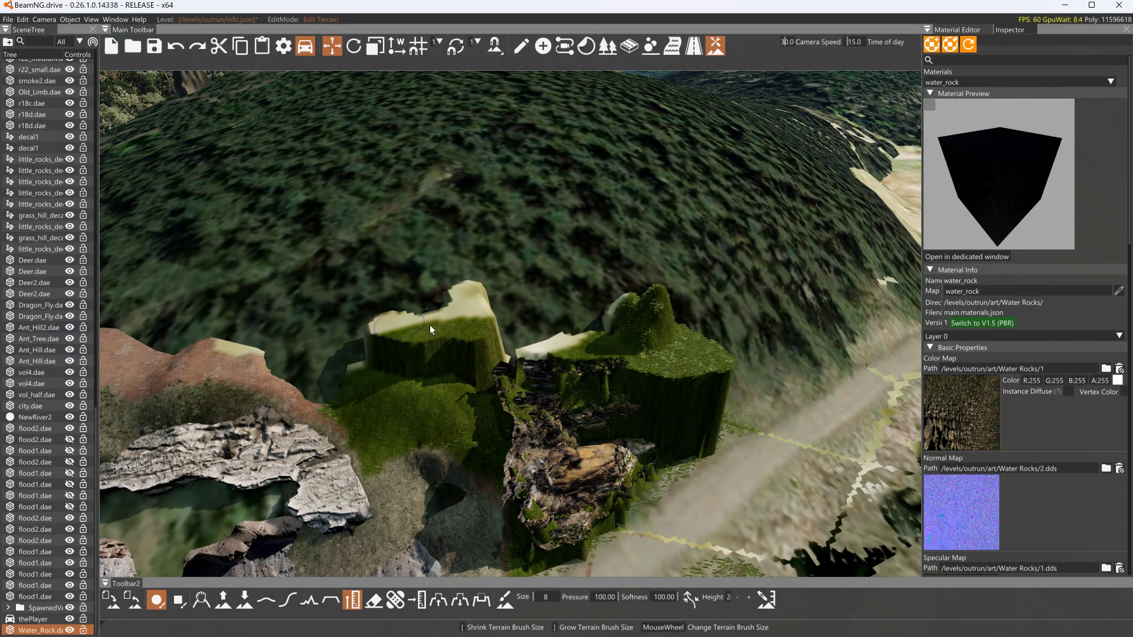
{"action": "mouse_move", "coordinate": [507, 321]}
{"action": "left_mouse_down"}
{"action": "mouse_move", "coordinate": [614, 288]}
{"action": "mouse_move", "coordinate": [708, 298]}
{"action": "mouse_move", "coordinate": [675, 277]}
{"action": "mouse_move", "coordinate": [605, 278]}
{"action": "left_mouse_up"}
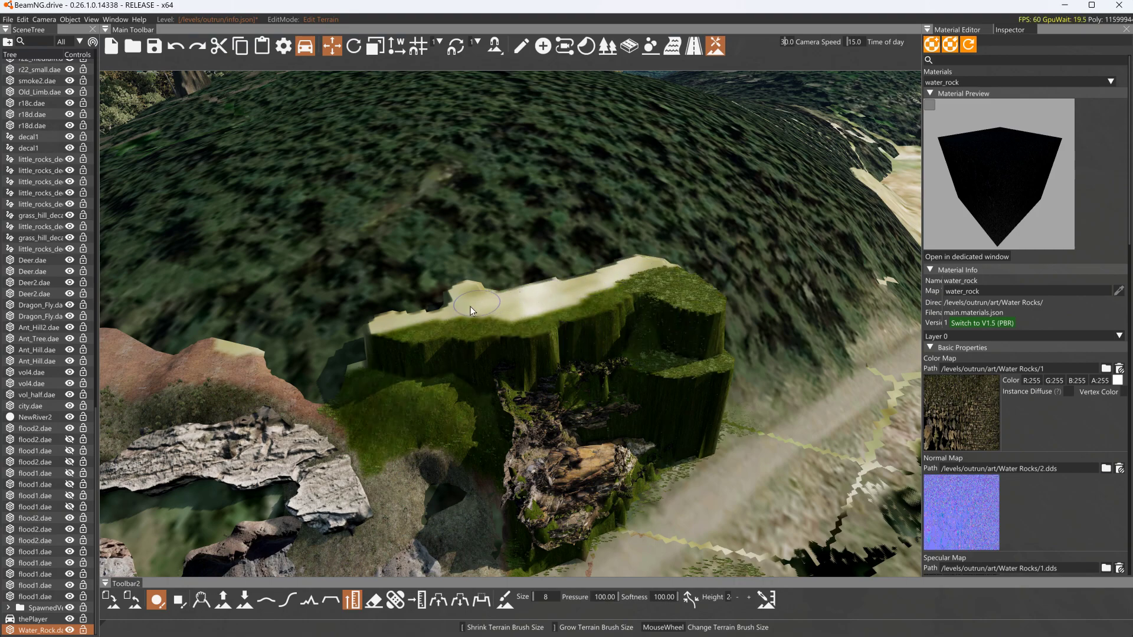
{"action": "left_click_drag", "start_coordinate": [390, 326], "coordinate": [362, 349]}
{"action": "mouse_move", "coordinate": [464, 348]}
{"action": "right_mouse_down"}
{"action": "mouse_move", "coordinate": [649, 357]}
{"action": "mouse_move", "coordinate": [643, 401]}
{"action": "mouse_move", "coordinate": [590, 351]}
{"action": "right_mouse_up"}
{"action": "key", "text": "w"}
{"action": "key", "text": "s"}
{"action": "right_click_drag", "start_coordinate": [838, 354], "coordinate": [495, 320]}
{"action": "left_click_drag", "start_coordinate": [485, 253], "coordinate": [461, 256]}
{"action": "key", "text": "ctrl+z"}
{"action": "right_click_drag", "start_coordinate": [465, 256], "coordinate": [615, 310]}
{"action": "key", "text": "a"}
{"action": "left_click_drag", "start_coordinate": [615, 309], "coordinate": [620, 292]}
{"action": "key", "text": "ctrl+z"}
Extend the edges of the raised plateau behind the rock with the size 8 Set Height brush.
{"action": "mouse_move", "coordinate": [631, 286]}
{"action": "right_mouse_down"}
{"action": "mouse_move", "coordinate": [652, 118]}
{"action": "mouse_move", "coordinate": [602, 349]}
{"action": "right_mouse_up"}
{"action": "key", "text": "w"}
{"action": "key", "text": "s"}
{"action": "left_click_drag", "start_coordinate": [585, 373], "coordinate": [600, 396]}
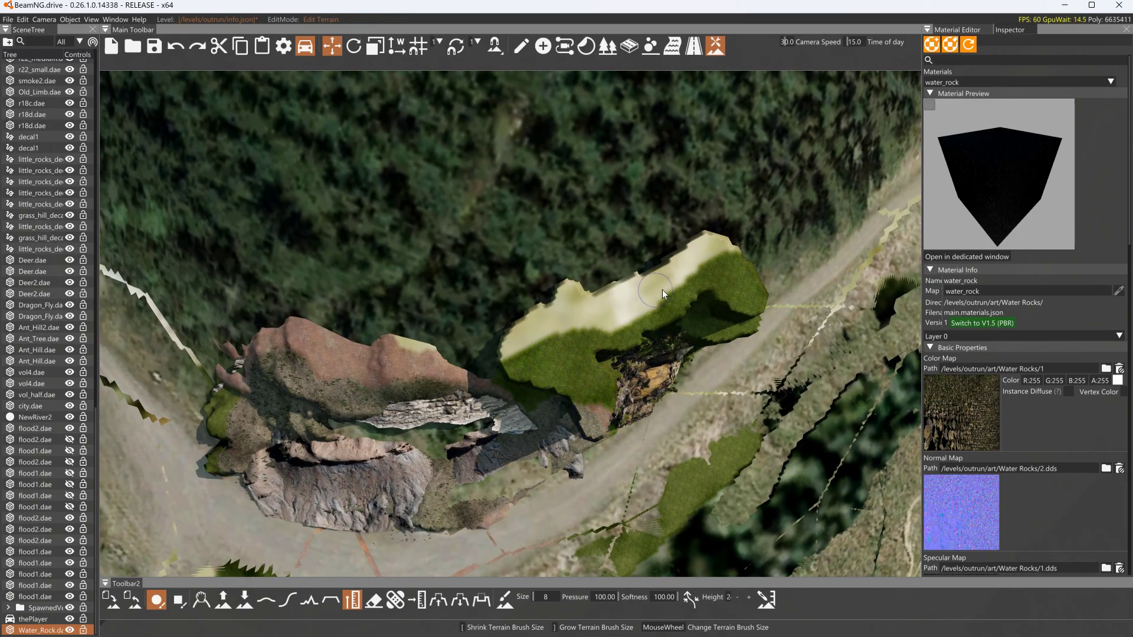
{"action": "left_click_drag", "start_coordinate": [777, 260], "coordinate": [774, 287]}
Examine the raised terrain walls and the spikes around the rock from road level and up close.
{"action": "right_click_drag", "start_coordinate": [820, 270], "coordinate": [920, 189]}
{"action": "key", "text": "w"}
{"action": "right_click_drag", "start_coordinate": [761, 284], "coordinate": [737, 251]}
{"action": "key", "text": "s"}
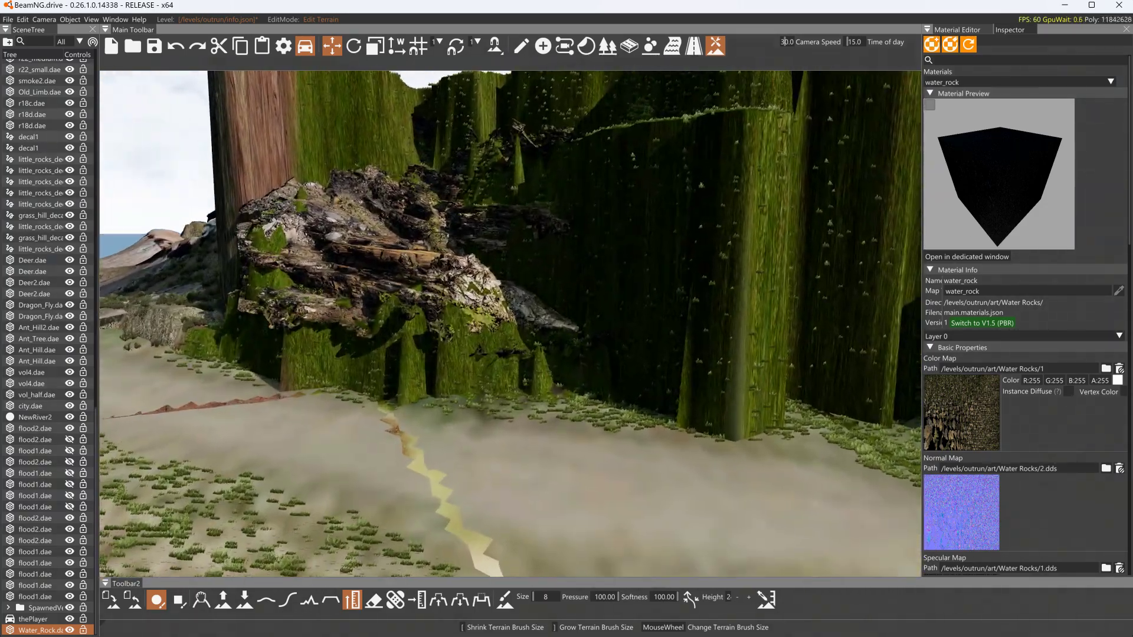
{"action": "right_click_drag", "start_coordinate": [519, 377], "coordinate": [516, 312]}
{"action": "key", "text": "s"}
{"action": "key", "text": "w"}
{"action": "right_click_drag", "start_coordinate": [755, 266], "coordinate": [770, 383]}
{"action": "key", "text": "s"}
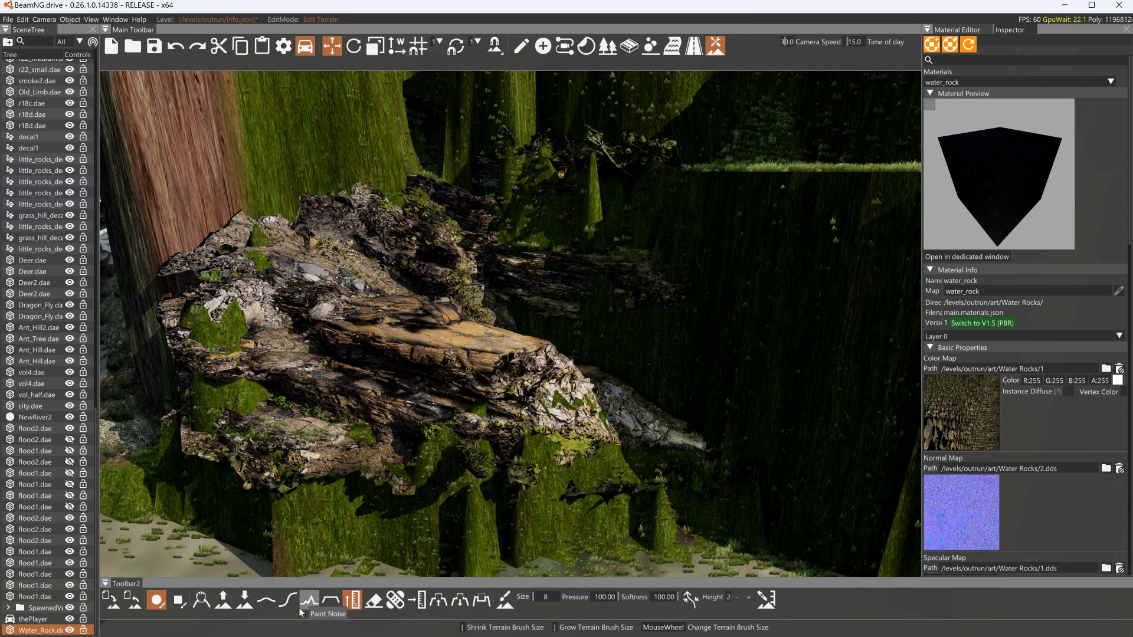
Smooth the terrain spikes above the rock and along its base with the size 8 brush.
{"action": "left_click", "coordinate": [266, 600]}
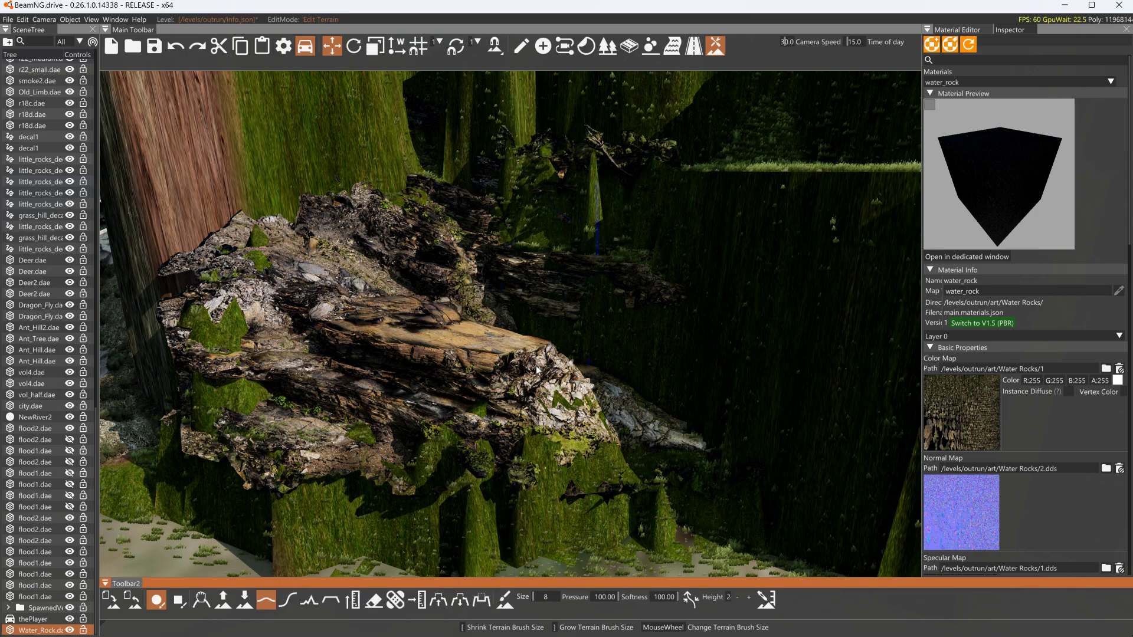
{"action": "left_click", "coordinate": [550, 384]}
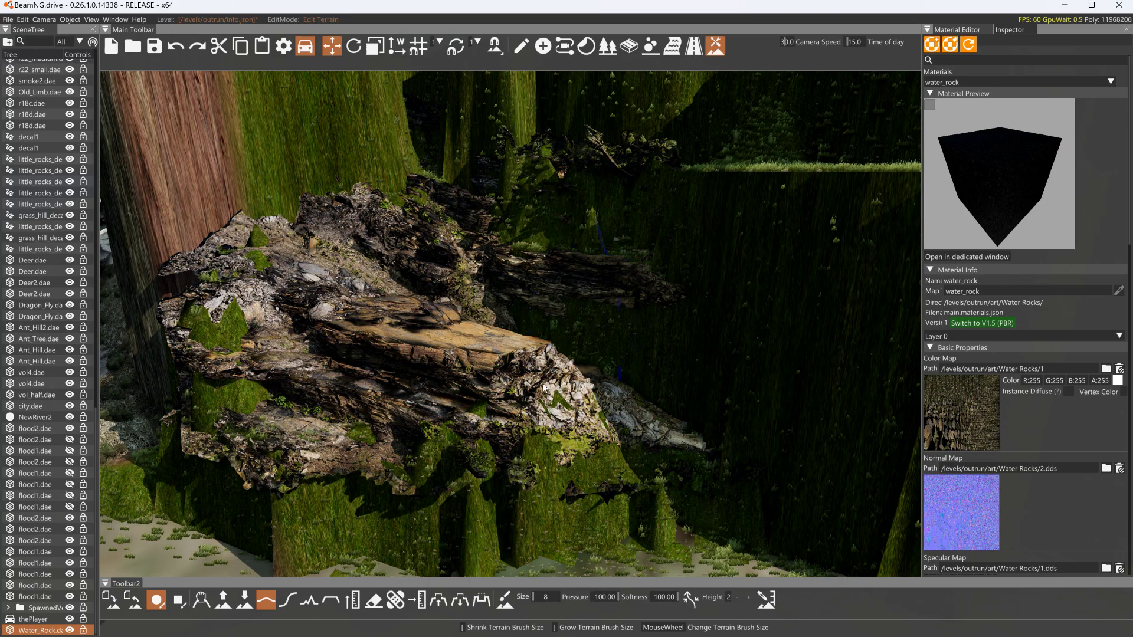
{"action": "left_click", "coordinate": [557, 389]}
{"action": "left_click", "coordinate": [357, 441]}
{"action": "left_click", "coordinate": [320, 455]}
{"action": "left_click", "coordinate": [459, 463]}
{"action": "left_click", "coordinate": [611, 459]}
Smooth the steep terrain walls behind and beside the rock into one continuous grassy slope.
{"action": "right_click_drag", "start_coordinate": [646, 458], "coordinate": [662, 457]}
{"action": "key", "text": "s"}
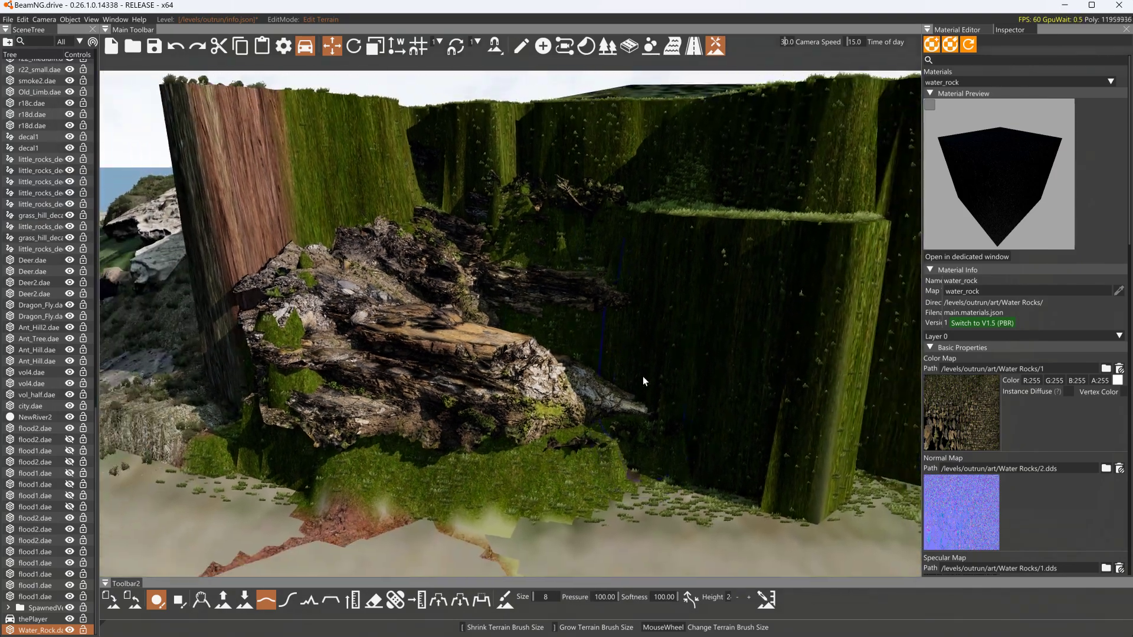
{"action": "mouse_move", "coordinate": [543, 317]}
{"action": "left_mouse_down"}
{"action": "mouse_move", "coordinate": [300, 270]}
{"action": "mouse_move", "coordinate": [449, 213]}
{"action": "mouse_move", "coordinate": [631, 187]}
{"action": "mouse_move", "coordinate": [819, 208]}
{"action": "mouse_move", "coordinate": [770, 313]}
{"action": "mouse_move", "coordinate": [475, 225]}
{"action": "left_mouse_up"}
{"action": "left_click_drag", "start_coordinate": [331, 187], "coordinate": [342, 195]}
{"action": "mouse_move", "coordinate": [816, 216]}
{"action": "left_mouse_down"}
{"action": "mouse_move", "coordinate": [721, 146]}
{"action": "mouse_move", "coordinate": [475, 143]}
{"action": "left_mouse_up"}
{"action": "mouse_move", "coordinate": [321, 139]}
{"action": "left_mouse_down"}
{"action": "mouse_move", "coordinate": [294, 135]}
{"action": "mouse_move", "coordinate": [396, 139]}
{"action": "mouse_move", "coordinate": [345, 132]}
{"action": "left_mouse_up"}
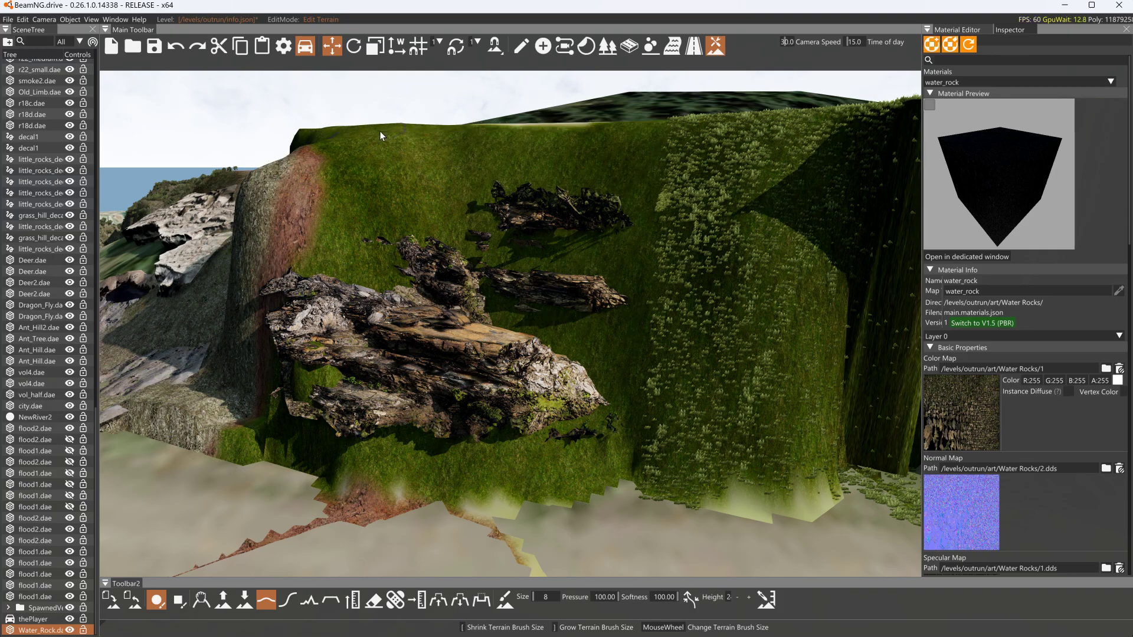
{"action": "mouse_move", "coordinate": [645, 140]}
{"action": "left_mouse_down"}
{"action": "mouse_move", "coordinate": [885, 144]}
{"action": "mouse_move", "coordinate": [826, 190]}
{"action": "mouse_move", "coordinate": [733, 136]}
{"action": "mouse_move", "coordinate": [862, 428]}
{"action": "mouse_move", "coordinate": [763, 480]}
{"action": "mouse_move", "coordinate": [701, 463]}
{"action": "left_mouse_up"}
Align the terrain with the rock mesh across its upper wall and front ledge to expose more of the rock.
{"action": "key", "text": "w"}
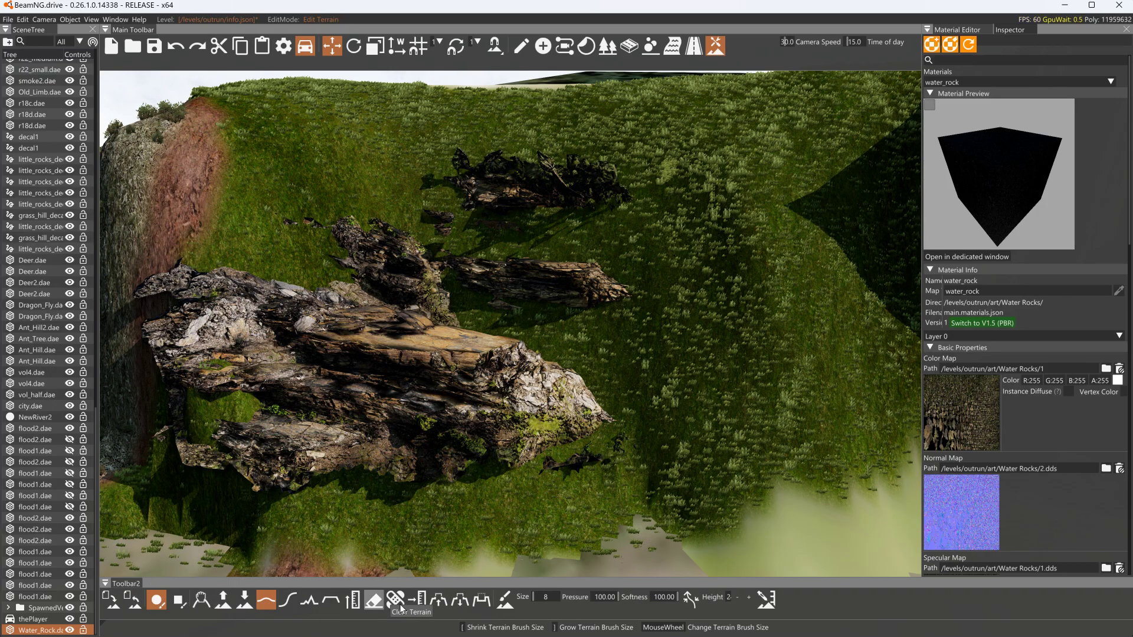
{"action": "left_click", "coordinate": [467, 603]}
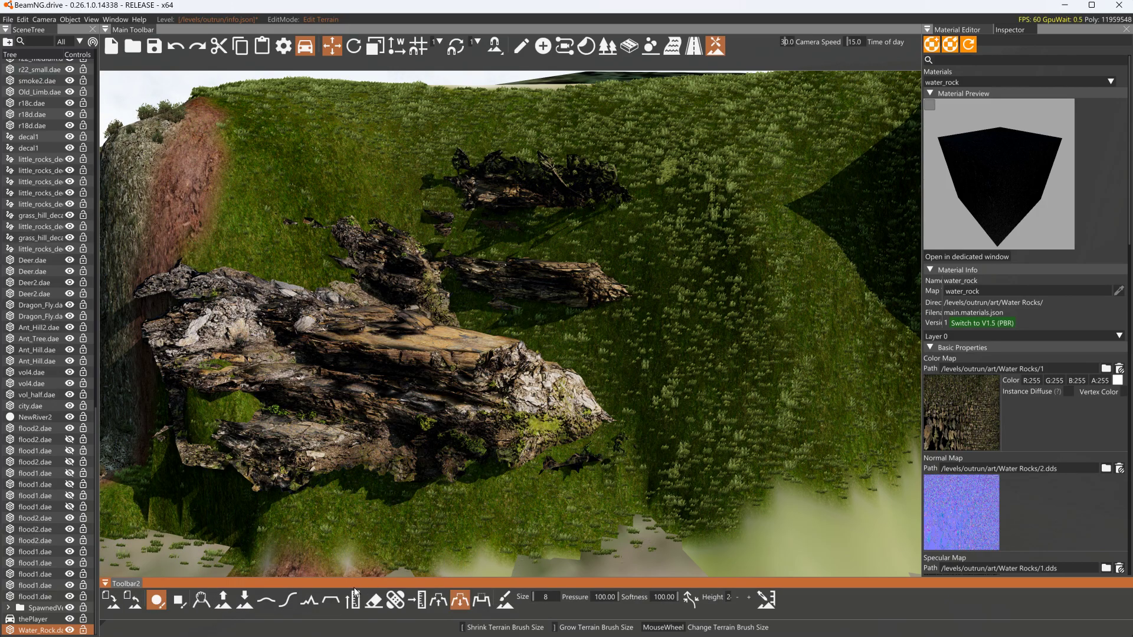
{"action": "mouse_move", "coordinate": [529, 348]}
{"action": "left_mouse_down"}
{"action": "mouse_move", "coordinate": [522, 334]}
{"action": "mouse_move", "coordinate": [461, 336]}
{"action": "mouse_move", "coordinate": [564, 382]}
{"action": "mouse_move", "coordinate": [603, 328]}
{"action": "mouse_move", "coordinate": [586, 268]}
{"action": "mouse_move", "coordinate": [624, 410]}
{"action": "mouse_move", "coordinate": [645, 393]}
{"action": "mouse_move", "coordinate": [451, 342]}
{"action": "mouse_move", "coordinate": [349, 296]}
{"action": "mouse_move", "coordinate": [294, 290]}
{"action": "mouse_move", "coordinate": [296, 279]}
{"action": "mouse_move", "coordinate": [295, 299]}
{"action": "left_mouse_up"}
Raise the terrain along the rock's upper ridge beside the reddish slope to cover the mesh edge.
{"action": "left_click", "coordinate": [246, 608]}
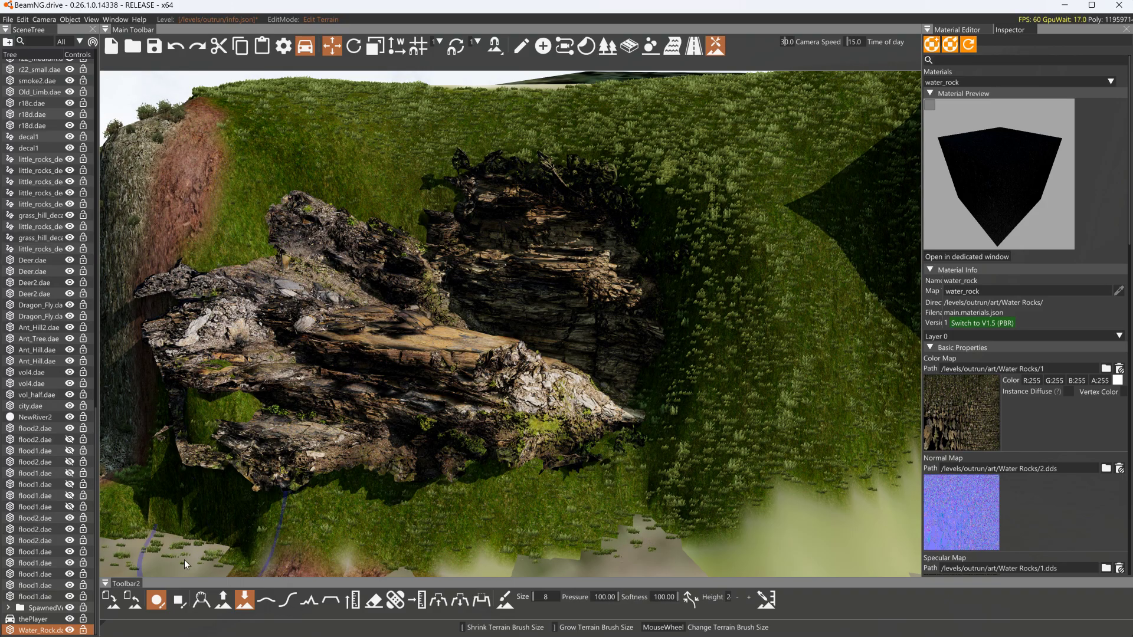
{"action": "left_click", "coordinate": [220, 603]}
{"action": "mouse_move", "coordinate": [286, 255]}
{"action": "left_mouse_down"}
{"action": "mouse_move", "coordinate": [296, 199]}
{"action": "mouse_move", "coordinate": [309, 200]}
{"action": "left_mouse_up"}
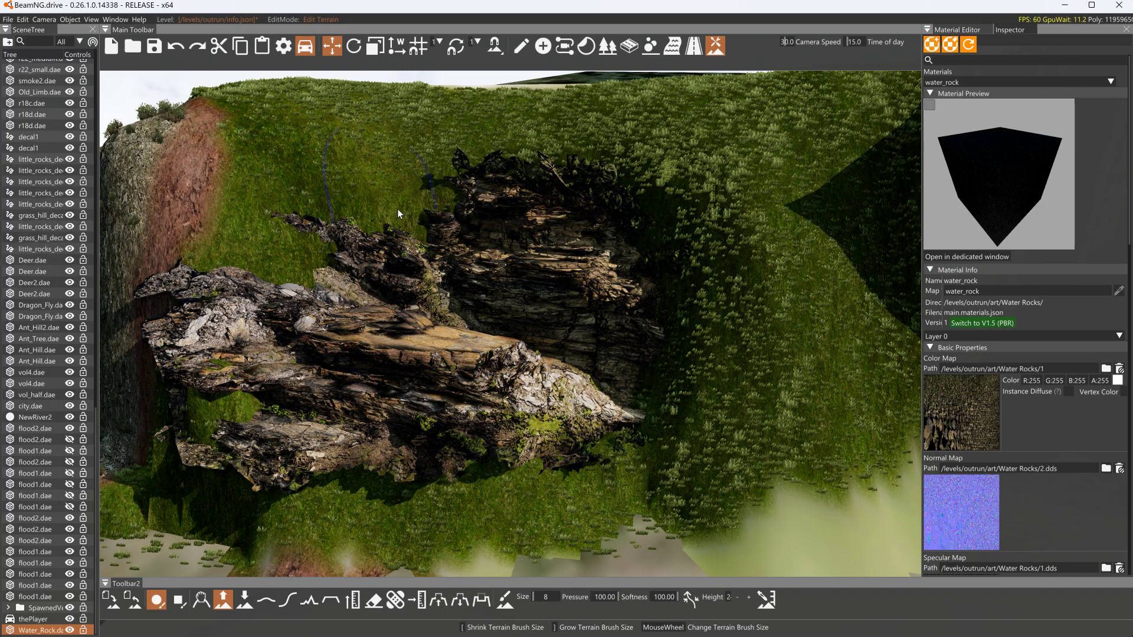
Raise the ground along the rock's front base and around its end beside the reddish slope.
{"action": "key", "text": "a"}
{"action": "mouse_move", "coordinate": [273, 511]}
{"action": "left_mouse_down"}
{"action": "mouse_move", "coordinate": [164, 469]}
{"action": "mouse_move", "coordinate": [341, 515]}
{"action": "mouse_move", "coordinate": [304, 522]}
{"action": "left_mouse_up"}
{"action": "left_click_drag", "start_coordinate": [396, 512], "coordinate": [528, 509]}
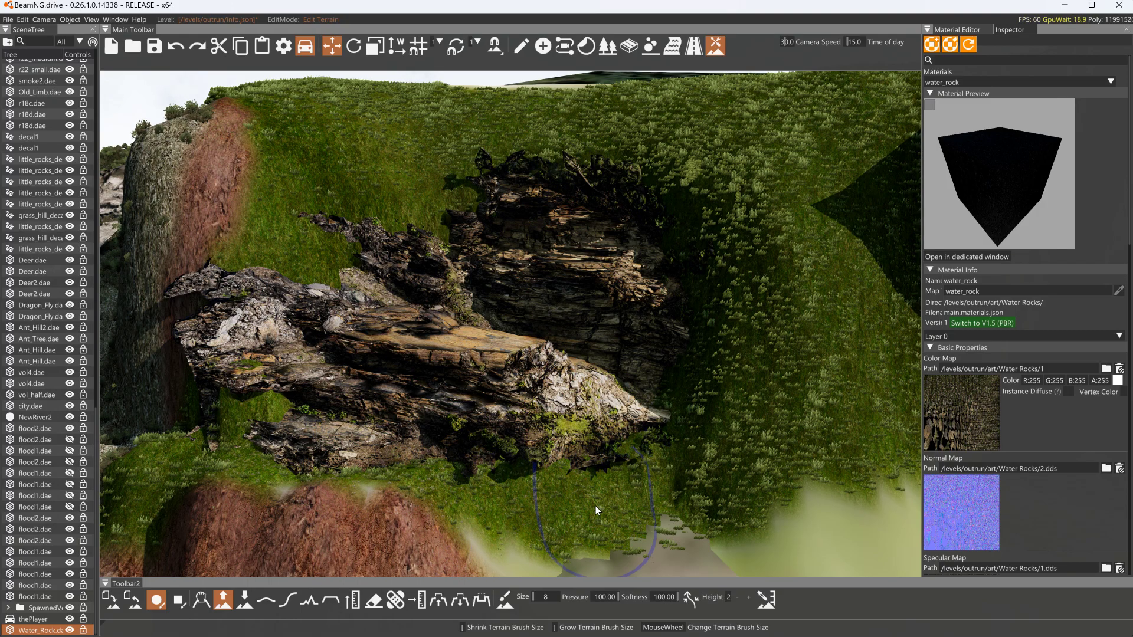
{"action": "left_click", "coordinate": [580, 520]}
{"action": "mouse_move", "coordinate": [581, 520]}
{"action": "left_mouse_down"}
{"action": "mouse_move", "coordinate": [602, 476]}
{"action": "mouse_move", "coordinate": [671, 460]}
{"action": "left_mouse_up"}
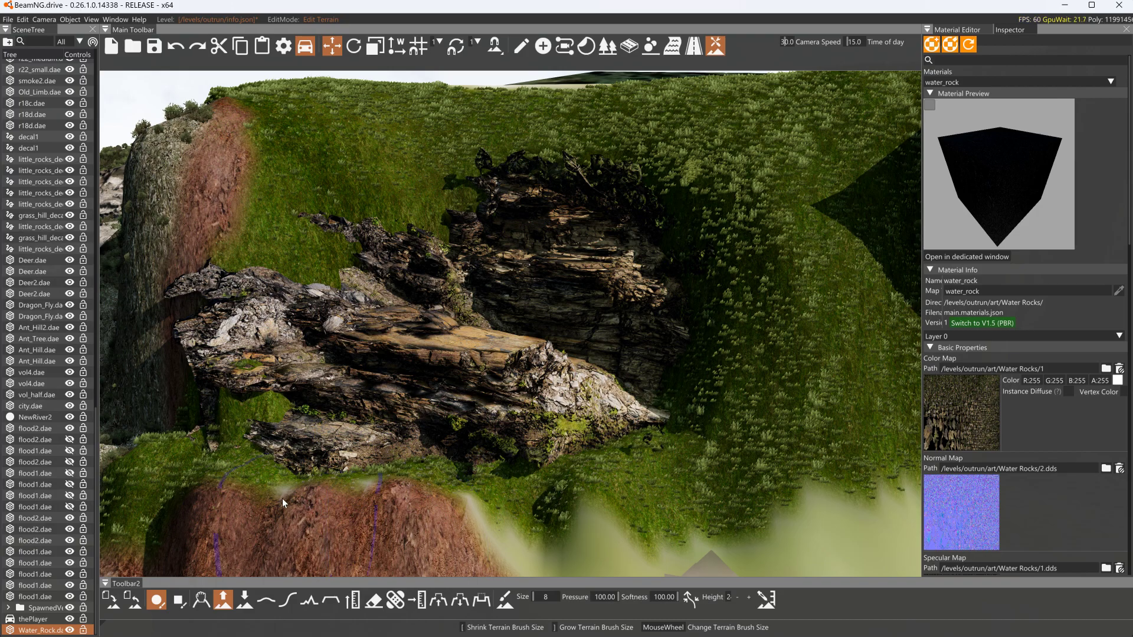
{"action": "left_click_drag", "start_coordinate": [216, 482], "coordinate": [210, 461]}
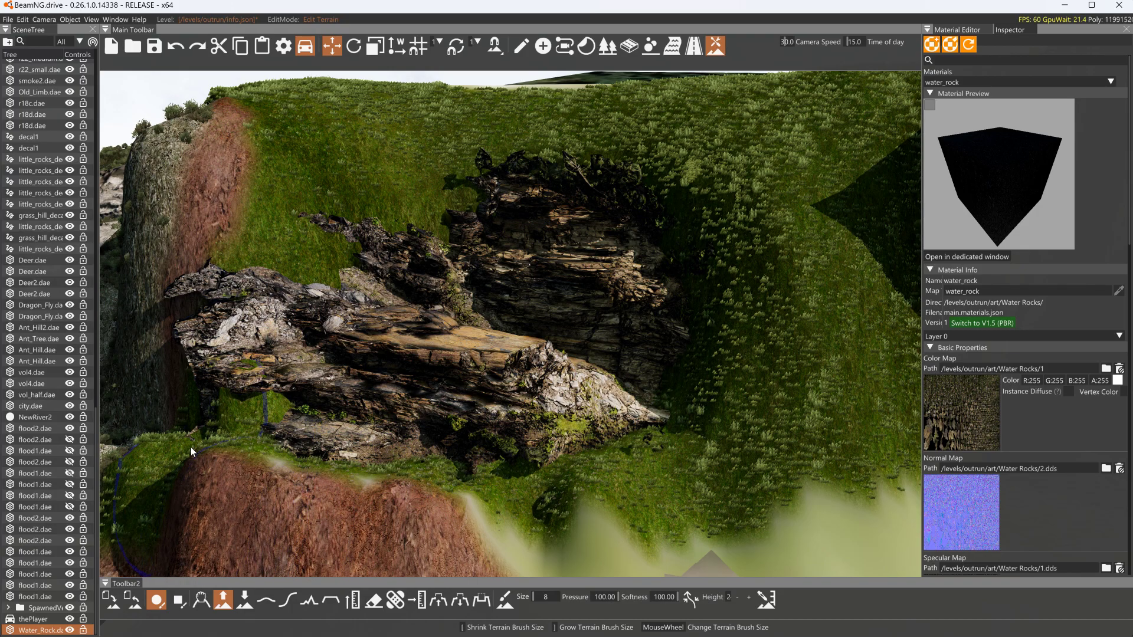
{"action": "mouse_move", "coordinate": [186, 394]}
{"action": "left_mouse_down"}
{"action": "mouse_move", "coordinate": [185, 404]}
{"action": "mouse_move", "coordinate": [188, 371]}
{"action": "mouse_move", "coordinate": [167, 337]}
{"action": "mouse_move", "coordinate": [203, 300]}
{"action": "mouse_move", "coordinate": [179, 267]}
{"action": "mouse_move", "coordinate": [168, 292]}
{"action": "mouse_move", "coordinate": [179, 403]}
{"action": "left_mouse_up"}
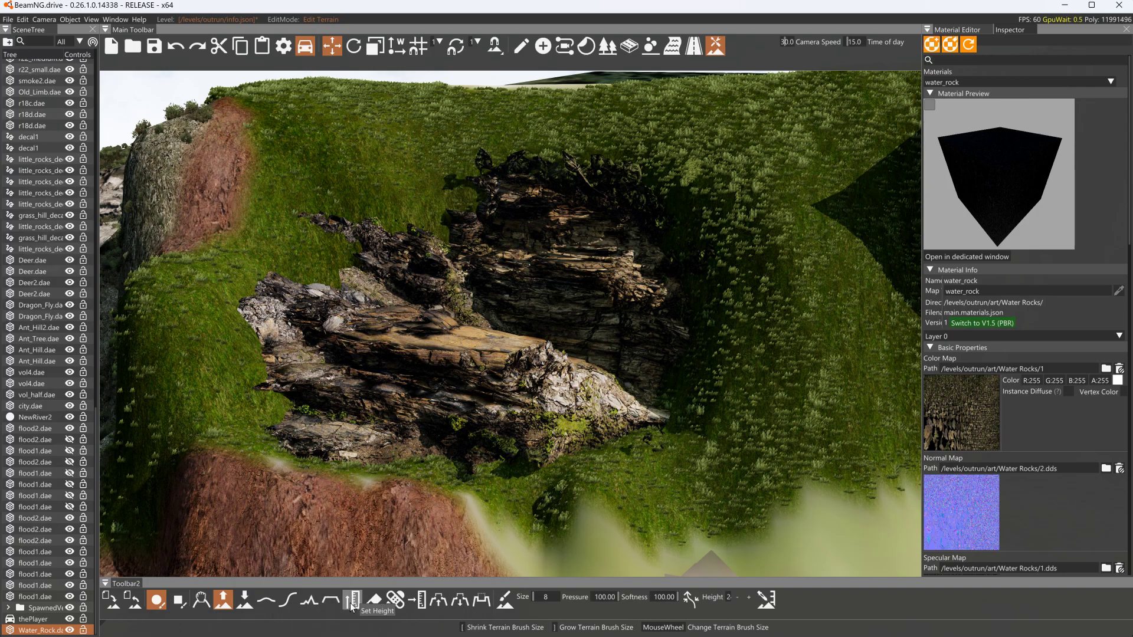
With a size 3 brush, lower the terrain overlapping the rock's edges and raise a mound beside its pointed tip.
{"action": "mouse_move", "coordinate": [346, 300]}
{"action": "left_mouse_down"}
{"action": "mouse_move", "coordinate": [320, 316]}
{"action": "mouse_move", "coordinate": [321, 359]}
{"action": "left_mouse_up"}
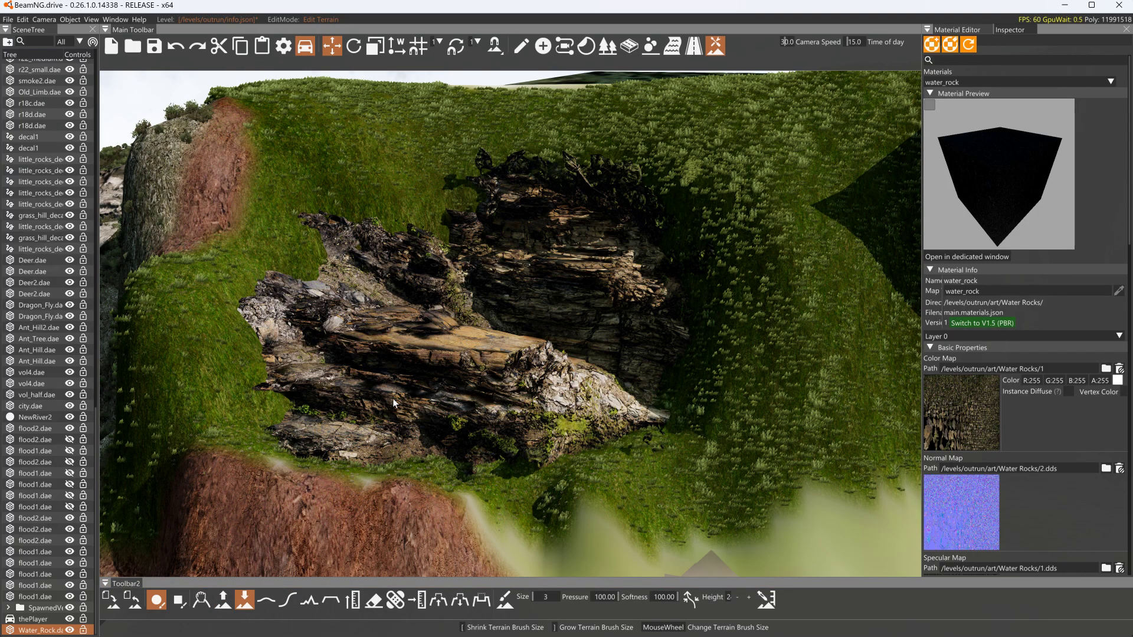
{"action": "left_click_drag", "start_coordinate": [663, 437], "coordinate": [605, 458]}
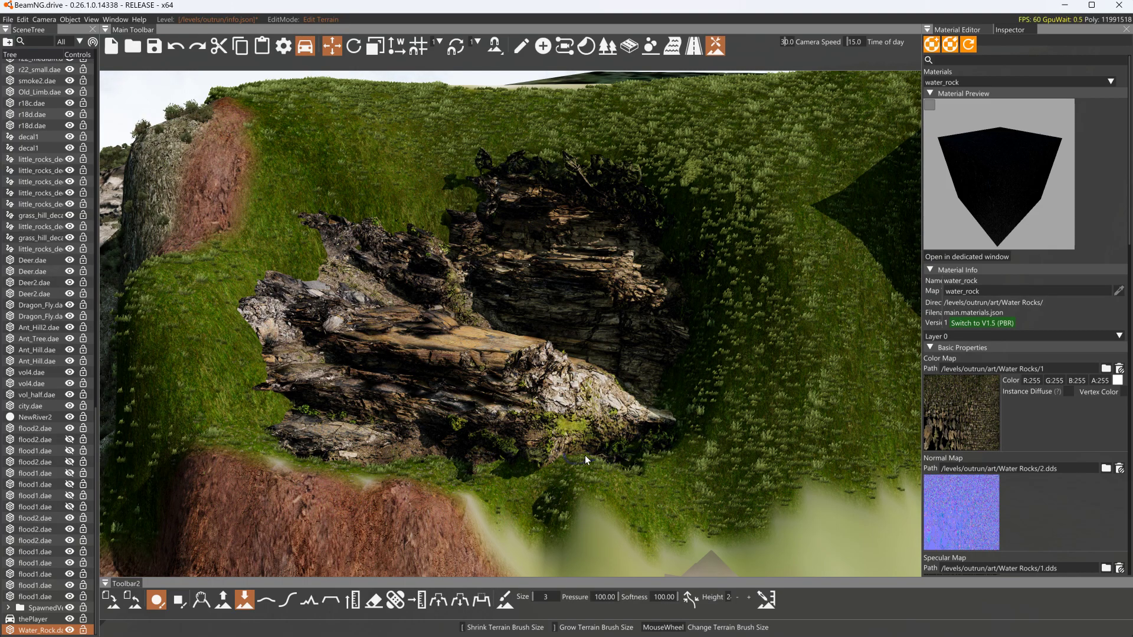
{"action": "left_click", "coordinate": [225, 602]}
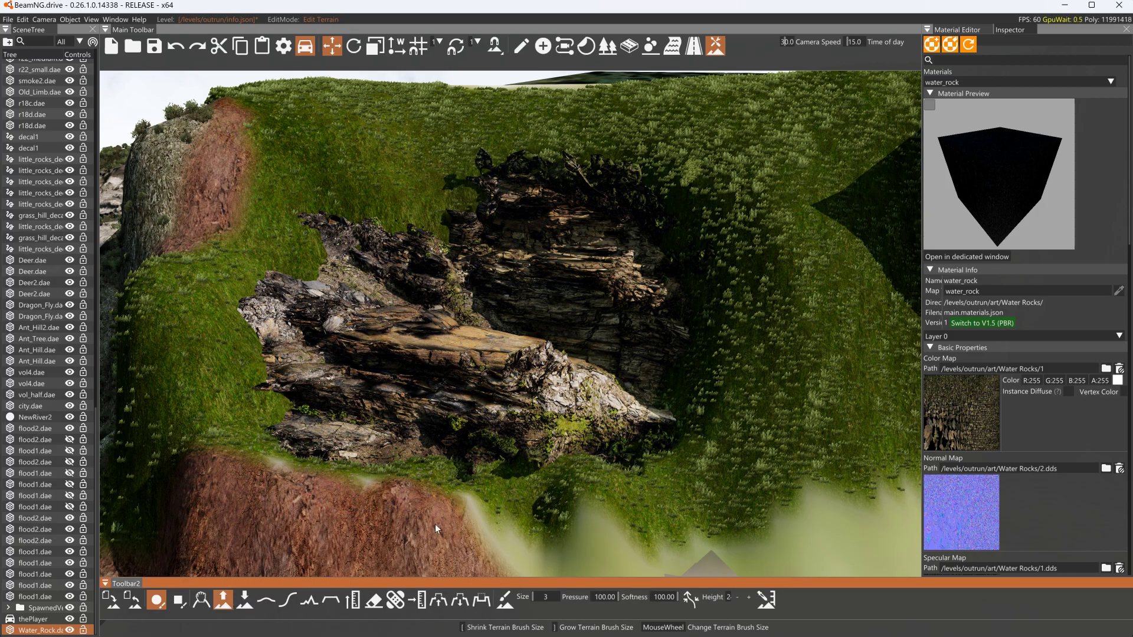
{"action": "mouse_move", "coordinate": [653, 448]}
{"action": "left_mouse_down"}
{"action": "mouse_move", "coordinate": [666, 430]}
{"action": "mouse_move", "coordinate": [628, 441]}
{"action": "mouse_move", "coordinate": [667, 421]}
{"action": "mouse_move", "coordinate": [633, 458]}
{"action": "mouse_move", "coordinate": [615, 454]}
{"action": "mouse_move", "coordinate": [692, 360]}
{"action": "mouse_move", "coordinate": [643, 408]}
{"action": "left_mouse_up"}
{"action": "right_click_drag", "start_coordinate": [564, 462], "coordinate": [596, 460]}
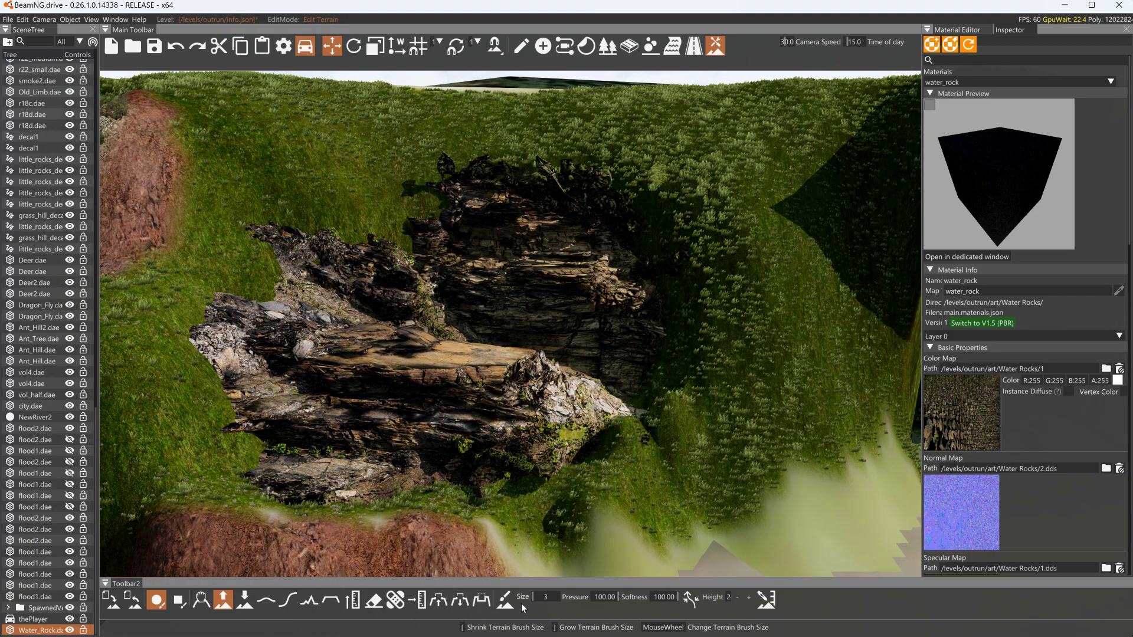
Open the Terrain Painter and check the sculpted rock wall against the surrounding hills from far away and up close.
{"action": "left_click", "coordinate": [504, 600]}
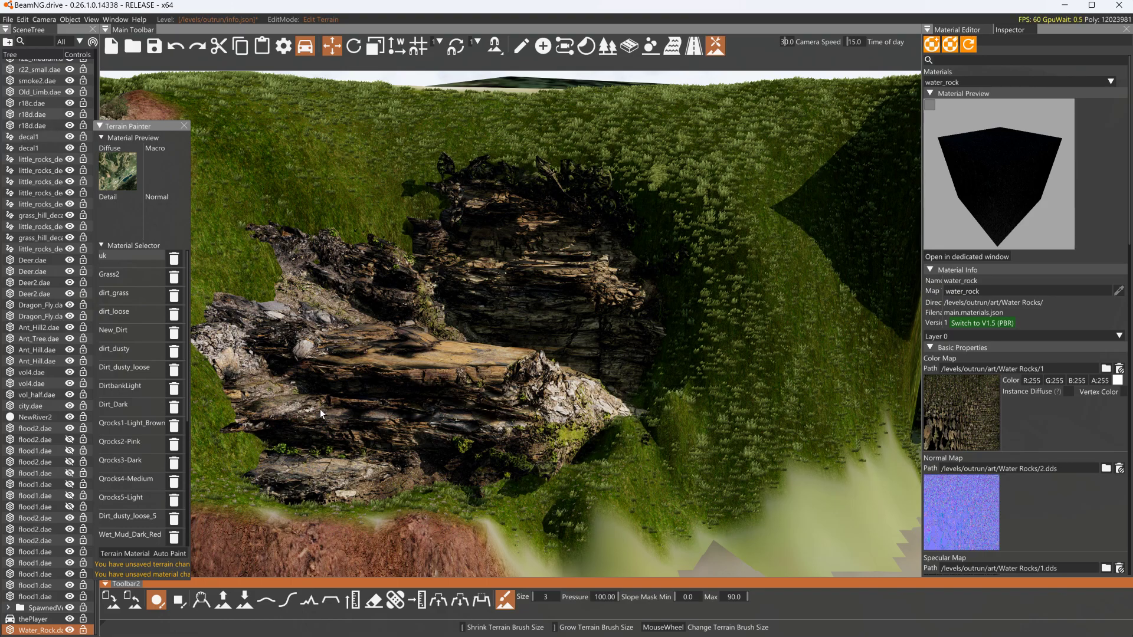
{"action": "key", "text": "s"}
{"action": "key", "text": "s"}
{"action": "key", "text": "s"}
{"action": "key", "text": "w"}
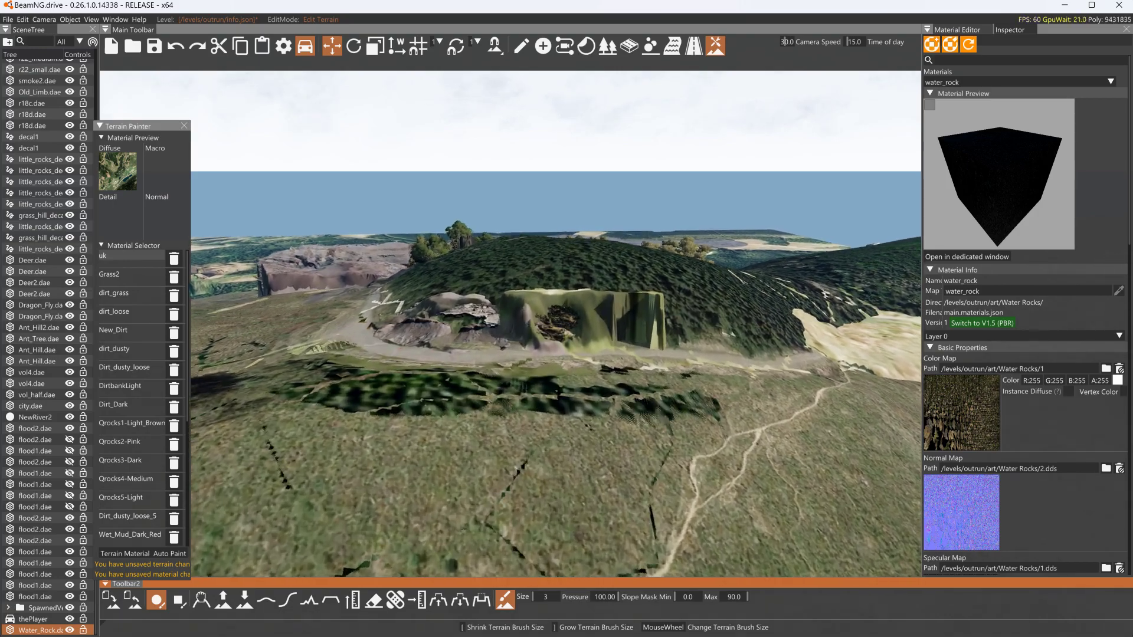
{"action": "key", "text": "s"}
{"action": "key", "text": "s"}
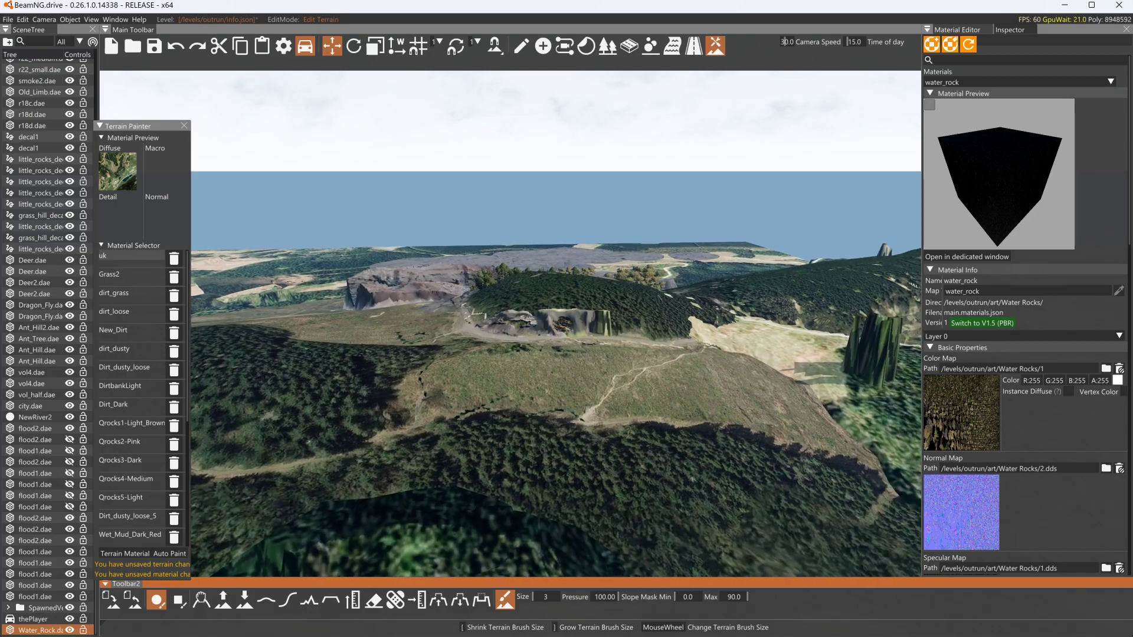
{"action": "key", "text": "w"}
{"action": "key", "text": "w"}
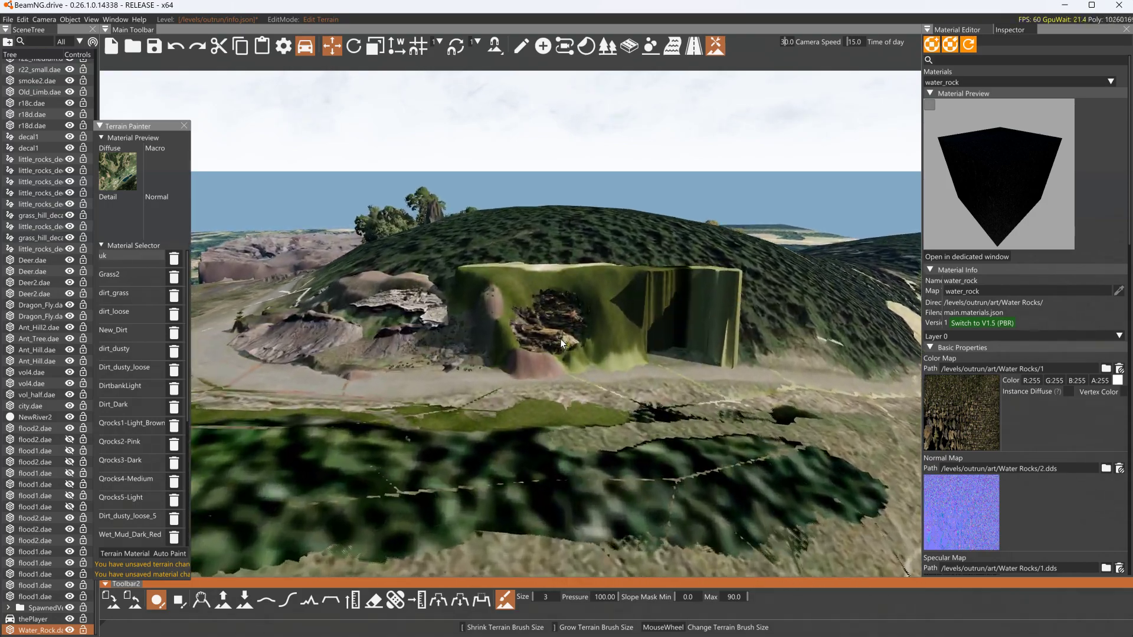
{"action": "key", "text": "w"}
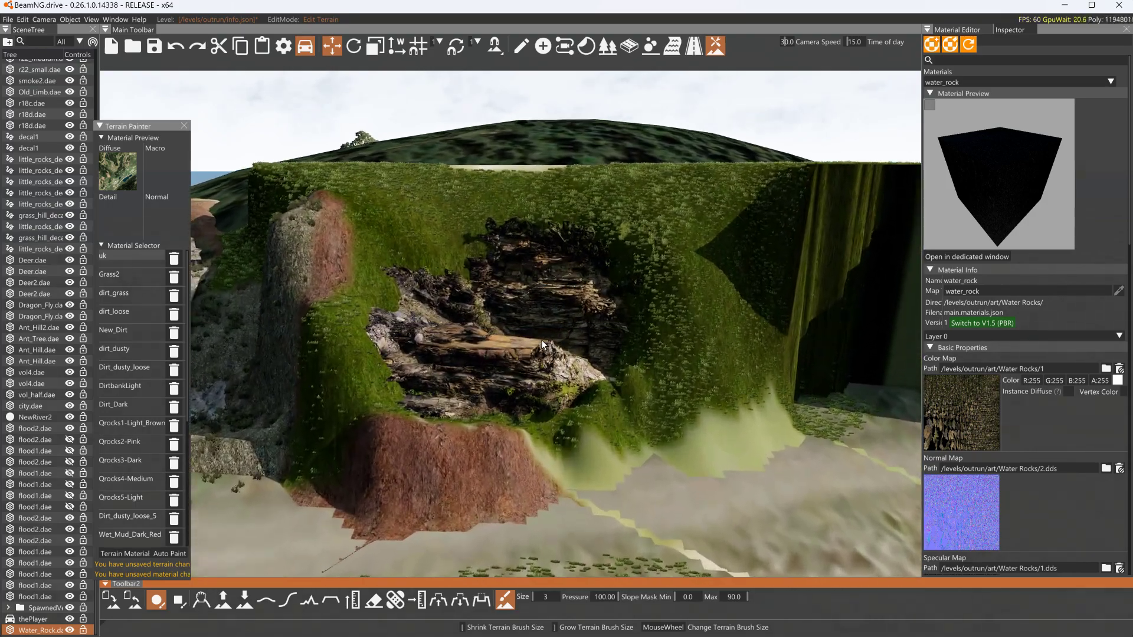
{"action": "key", "text": "w"}
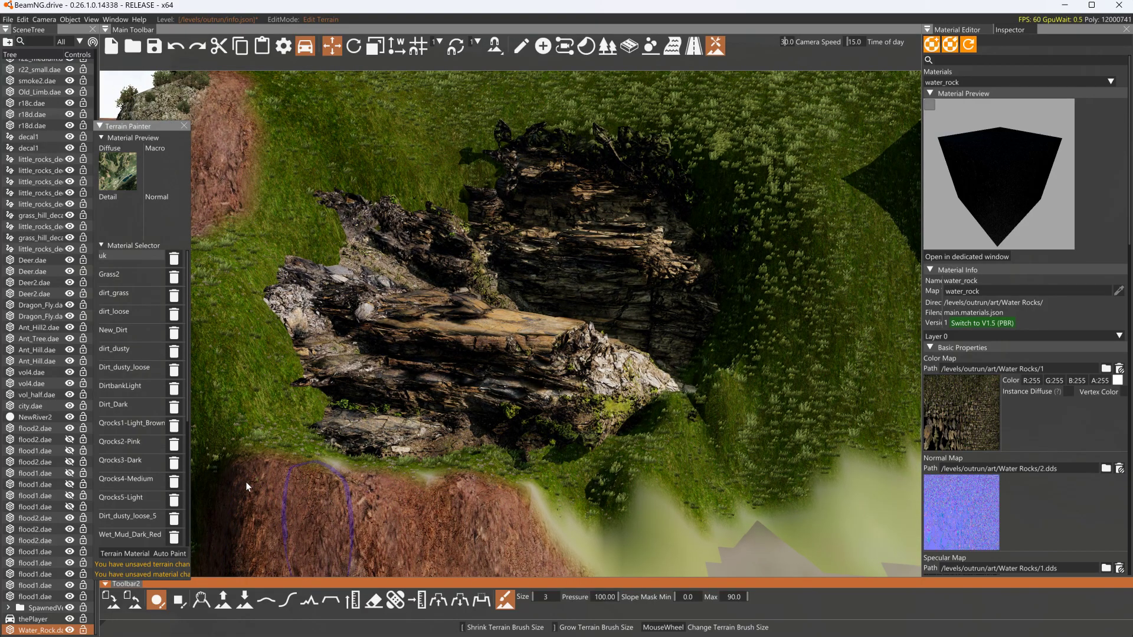
Paint the Qrocks2-Pink material on the terrain along the rock's upper ridge and around its pointed tip.
{"action": "left_click", "coordinate": [143, 444]}
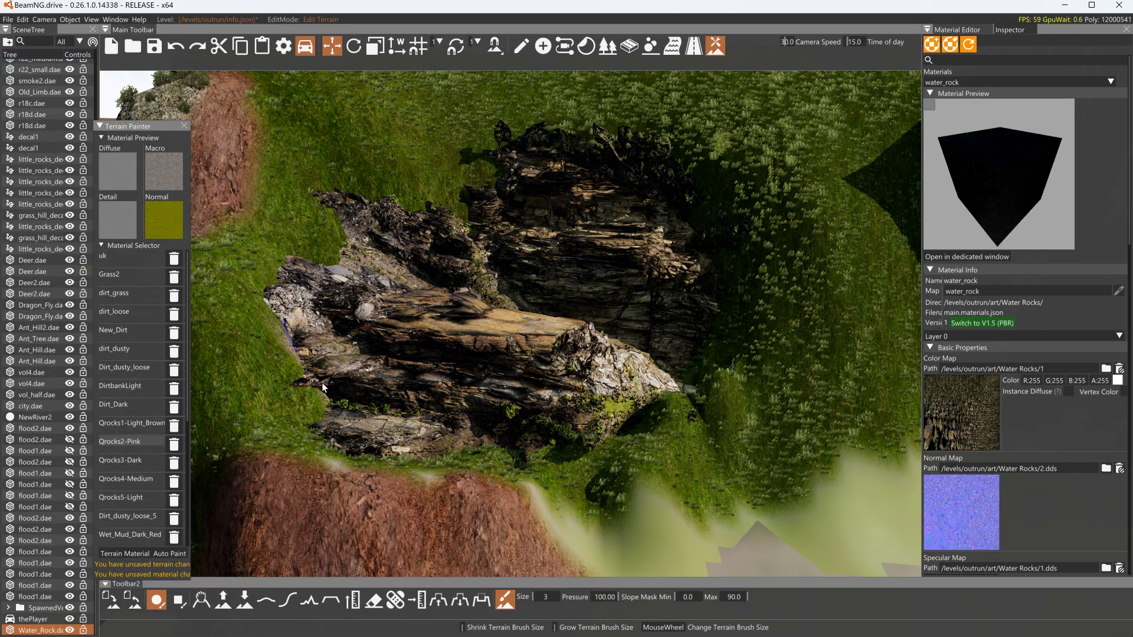
{"action": "mouse_move", "coordinate": [304, 362]}
{"action": "left_mouse_down"}
{"action": "mouse_move", "coordinate": [308, 316]}
{"action": "mouse_move", "coordinate": [361, 257]}
{"action": "mouse_move", "coordinate": [479, 277]}
{"action": "left_mouse_up"}
{"action": "left_click_drag", "start_coordinate": [659, 420], "coordinate": [693, 387]}
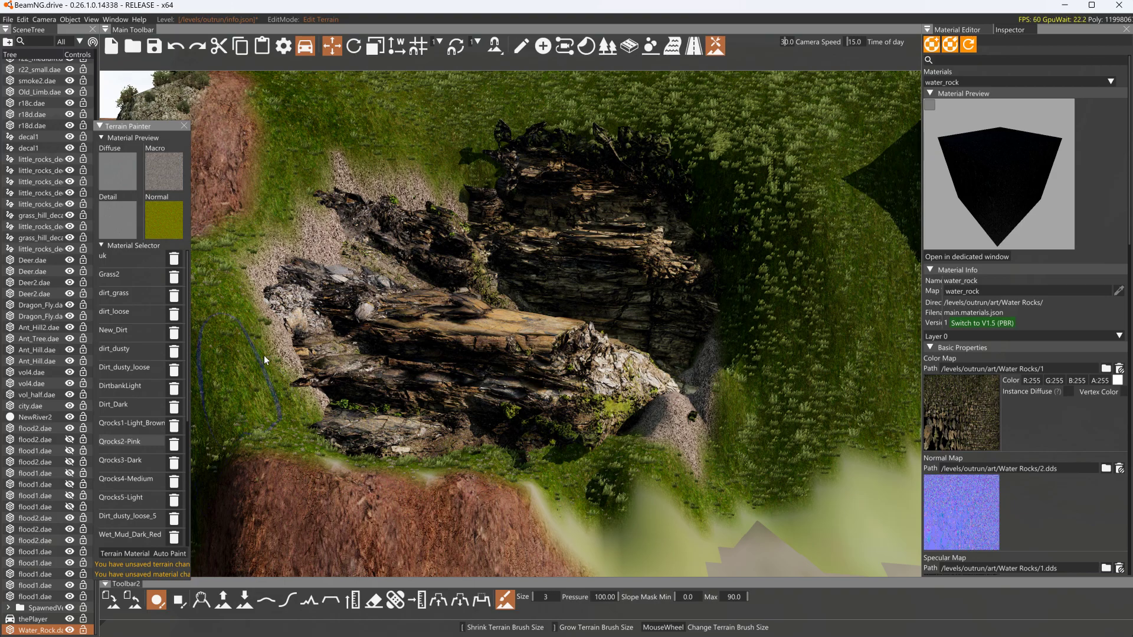
Paint Qrocks3-Dark on the terrain beside the rock's lower end and along its front base, using brush sizes 1 and 3.
{"action": "left_click", "coordinate": [144, 460]}
{"action": "key", "text": "bracketleft"}
{"action": "key", "text": "bracketleft"}
{"action": "mouse_move", "coordinate": [324, 403]}
{"action": "left_mouse_down"}
{"action": "mouse_move", "coordinate": [289, 400]}
{"action": "mouse_move", "coordinate": [321, 401]}
{"action": "mouse_move", "coordinate": [258, 417]}
{"action": "left_mouse_up"}
{"action": "left_click_drag", "start_coordinate": [426, 412], "coordinate": [530, 448]}
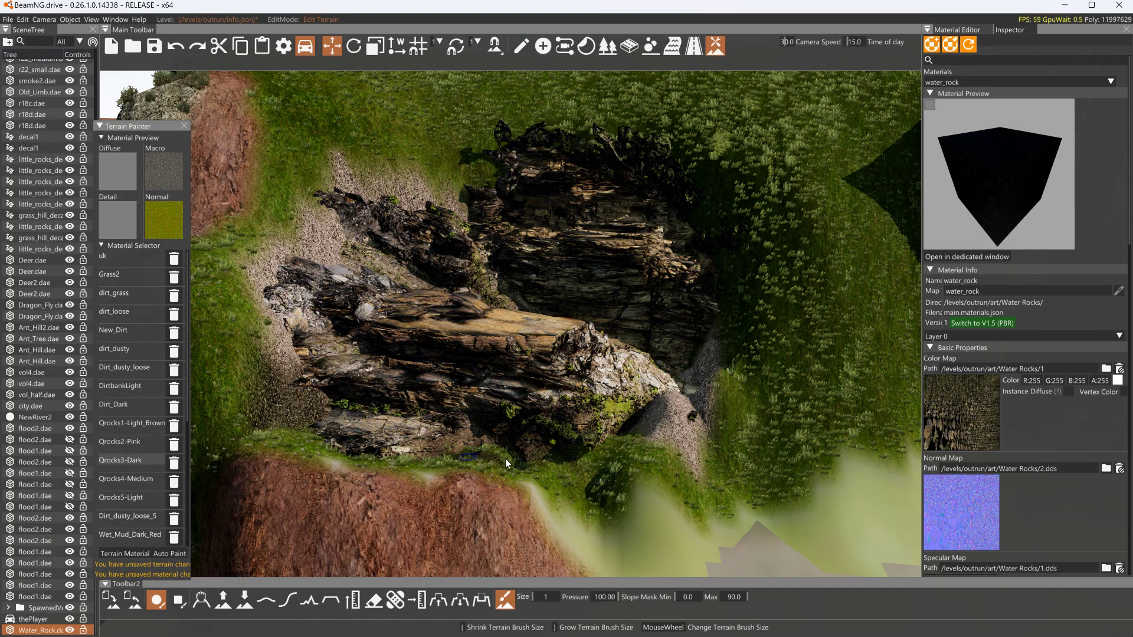
{"action": "scroll", "coordinate": [494, 458], "scroll_direction": "up", "scroll_amount": 2}
{"action": "left_click_drag", "start_coordinate": [456, 460], "coordinate": [574, 456]}
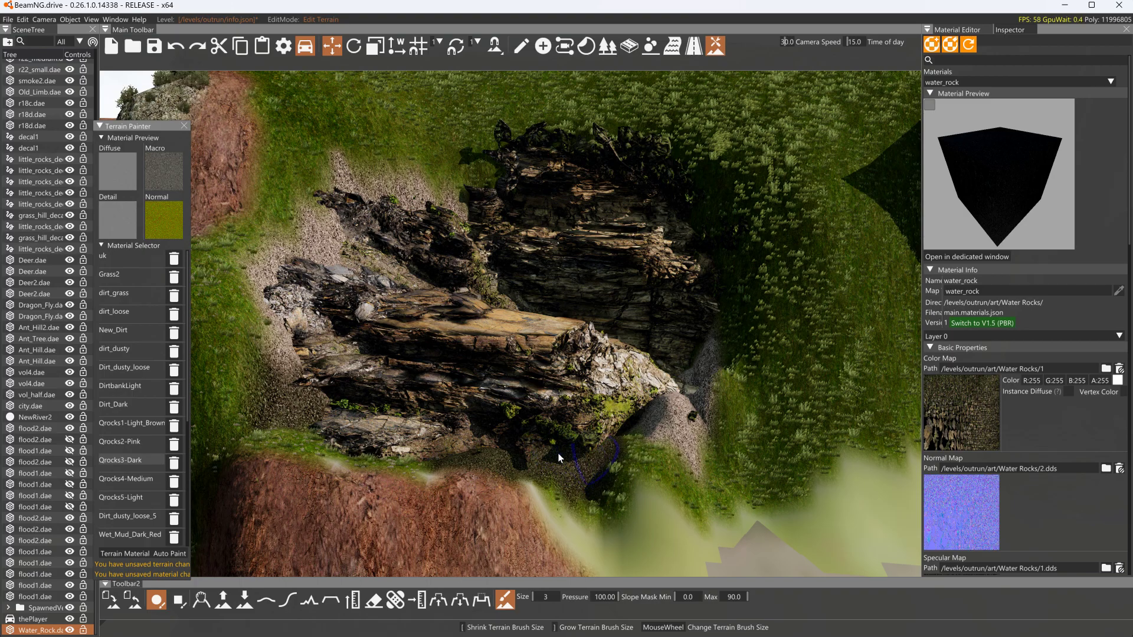
{"action": "mouse_move", "coordinate": [395, 457]}
{"action": "left_mouse_down"}
{"action": "mouse_move", "coordinate": [433, 461]}
{"action": "mouse_move", "coordinate": [363, 453]}
{"action": "left_mouse_up"}
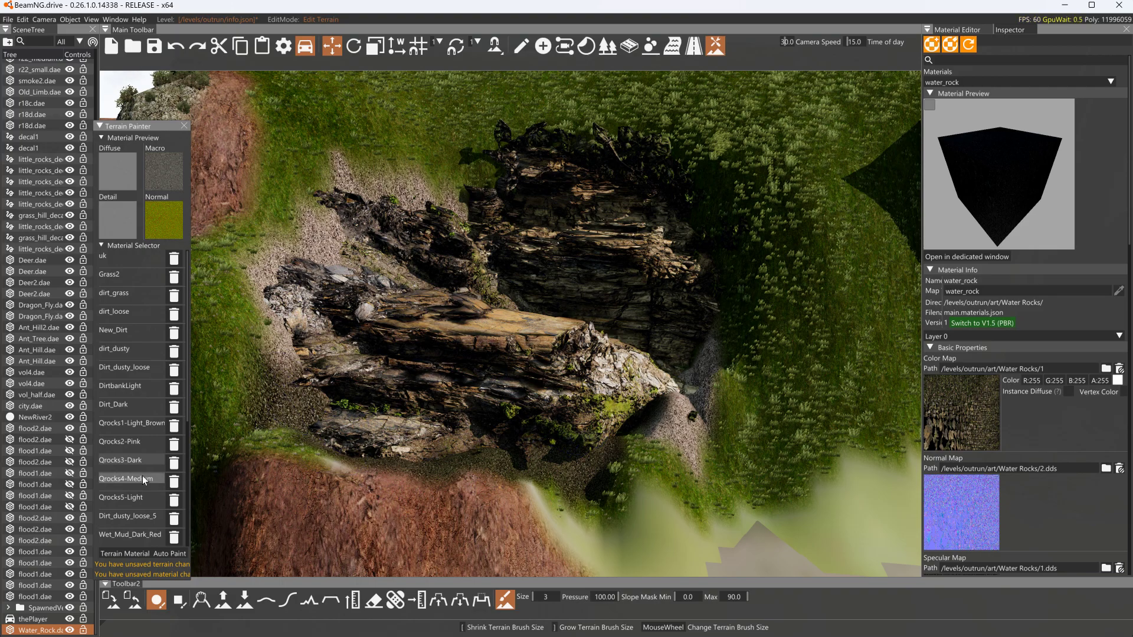
Paint Dirt_dusty_loose_5 above the rock's upper ridge, cover it with New_Dirt, and extend New_Dirt to the slope behind the pointed tip.
{"action": "left_click", "coordinate": [129, 496]}
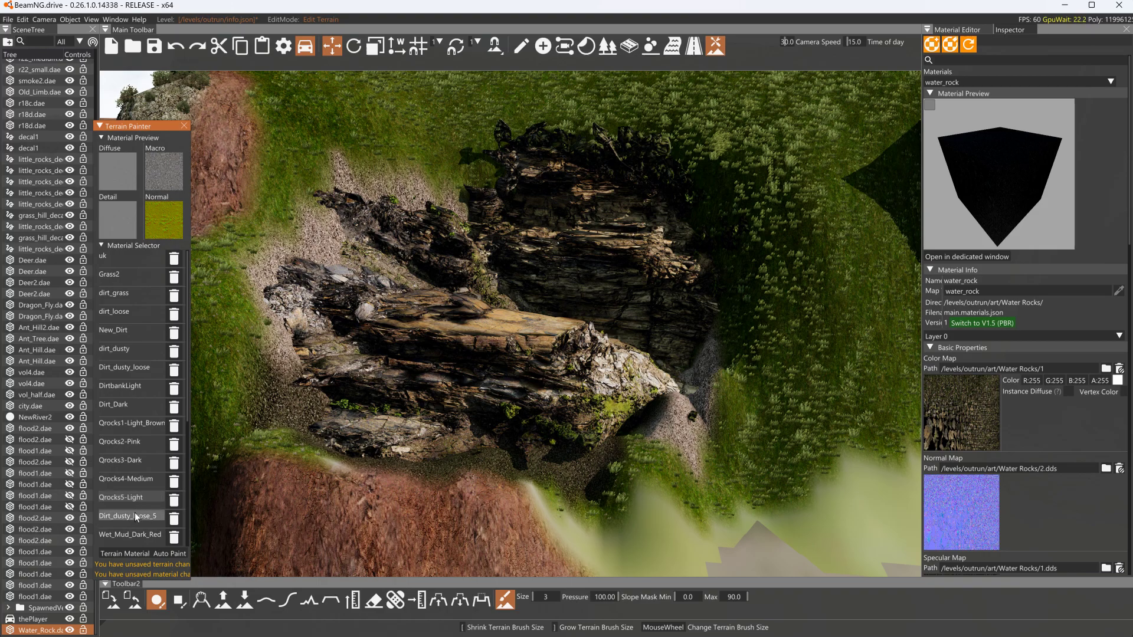
{"action": "left_click", "coordinate": [135, 515]}
{"action": "scroll", "coordinate": [277, 417], "scroll_direction": "down", "scroll_amount": 2}
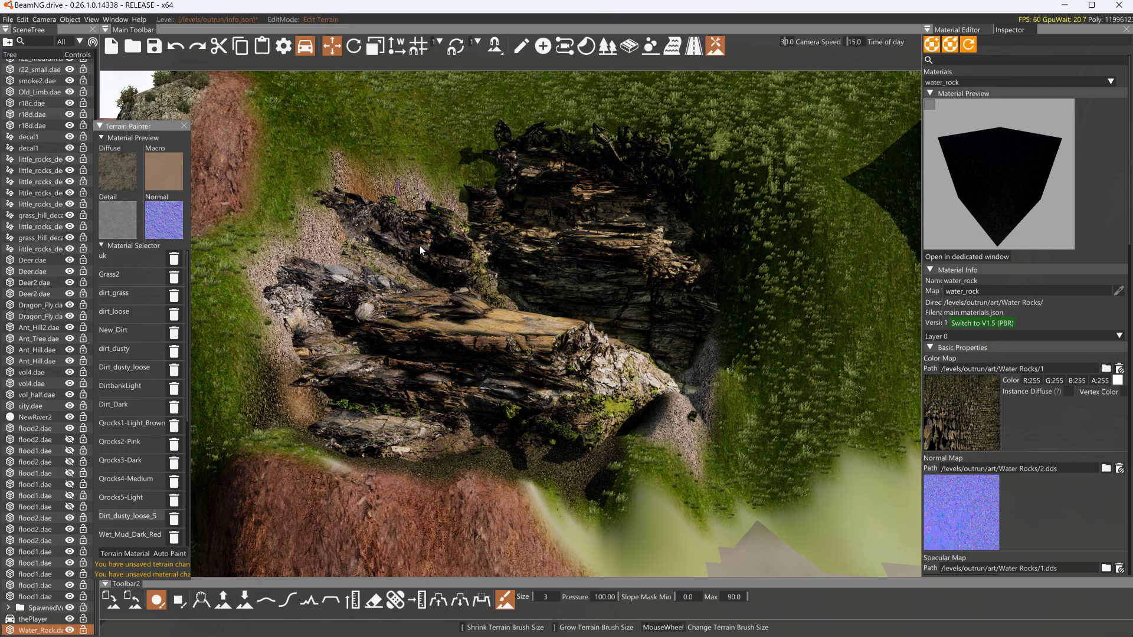
{"action": "left_click", "coordinate": [497, 203]}
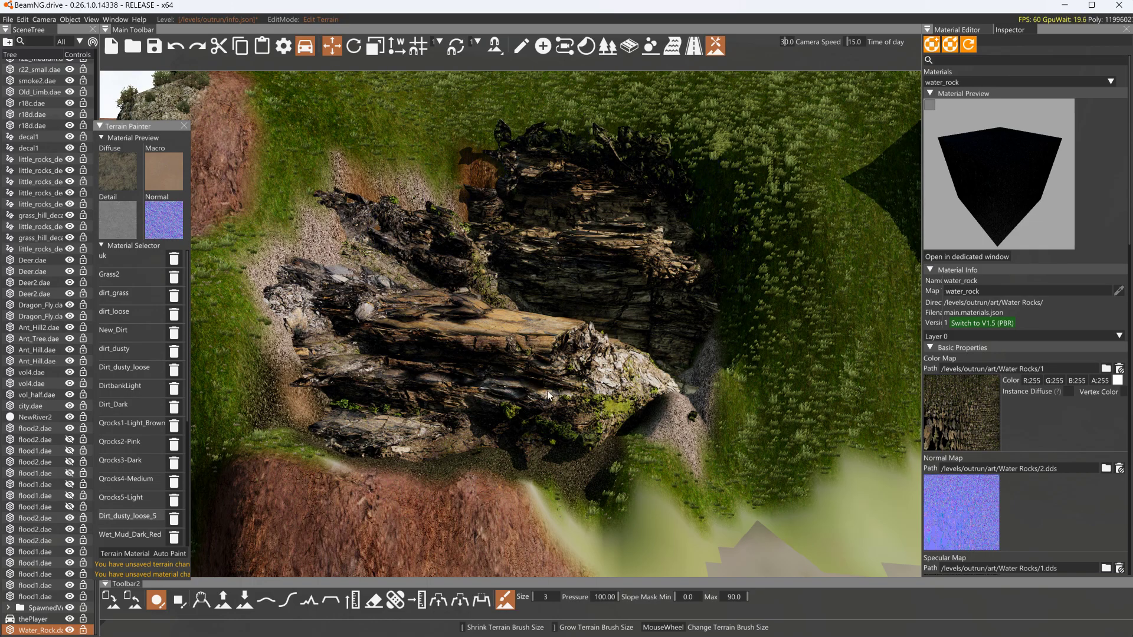
{"action": "left_click", "coordinate": [127, 330]}
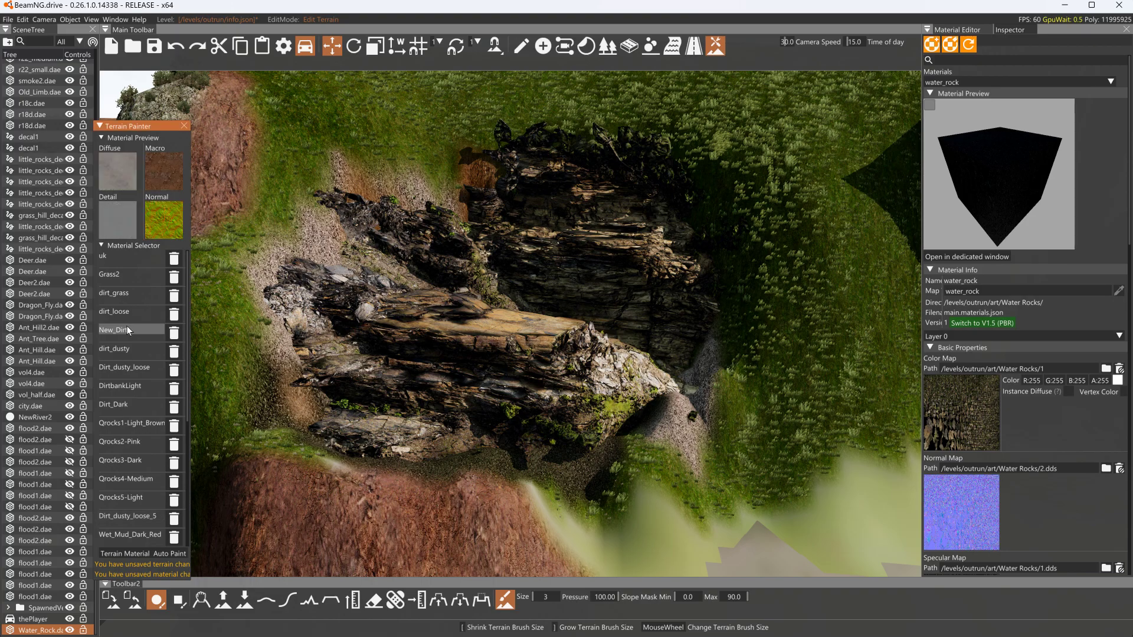
{"action": "mouse_move", "coordinate": [376, 284]}
{"action": "left_mouse_down"}
{"action": "mouse_move", "coordinate": [352, 264]}
{"action": "mouse_move", "coordinate": [402, 225]}
{"action": "mouse_move", "coordinate": [480, 213]}
{"action": "left_mouse_up"}
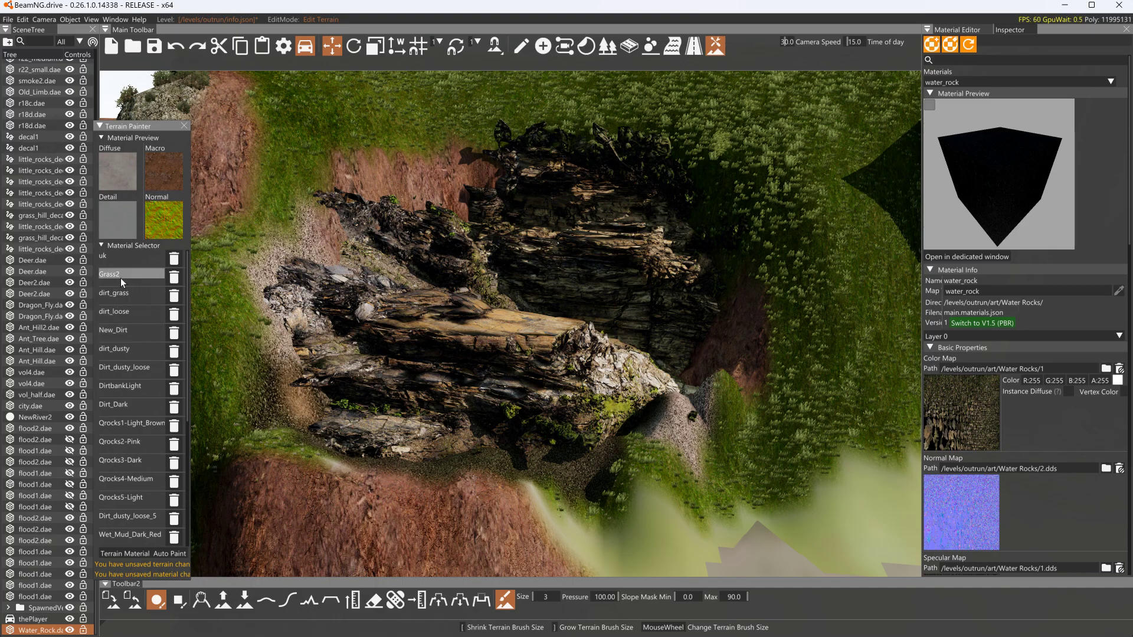
Paint dirt_grass on the terrain around the rock's blunt end and along the shaded slope behind the pointed tip.
{"action": "left_click", "coordinate": [126, 292]}
{"action": "mouse_move", "coordinate": [348, 269]}
{"action": "left_mouse_down"}
{"action": "mouse_move", "coordinate": [286, 263]}
{"action": "mouse_move", "coordinate": [278, 334]}
{"action": "mouse_move", "coordinate": [303, 331]}
{"action": "left_mouse_up"}
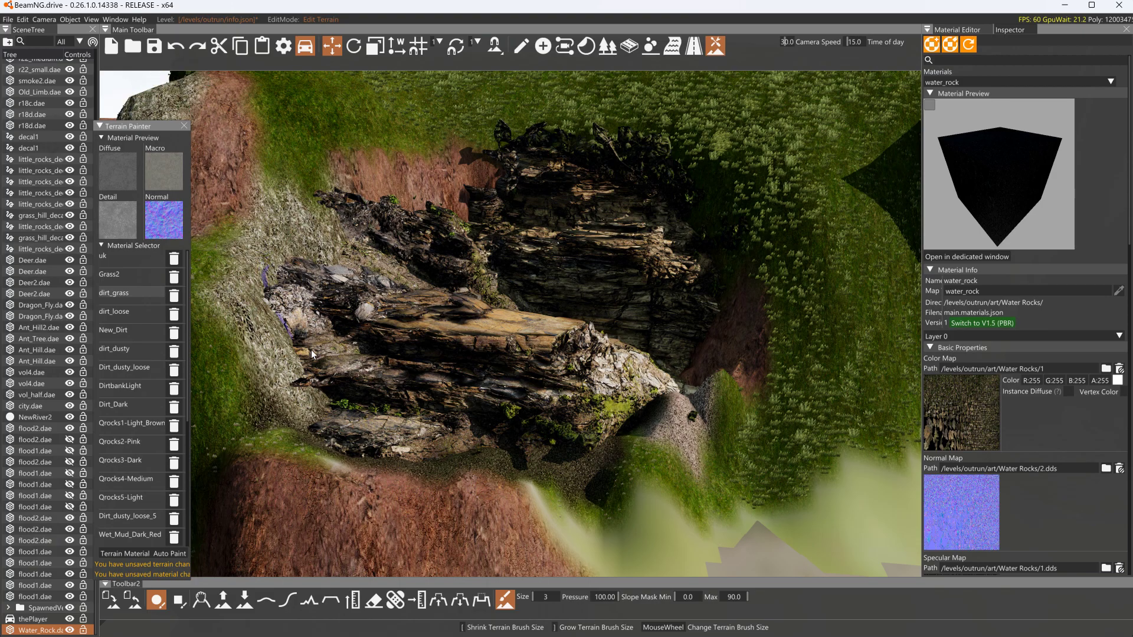
{"action": "mouse_move", "coordinate": [616, 189]}
{"action": "left_mouse_down"}
{"action": "mouse_move", "coordinate": [731, 242]}
{"action": "mouse_move", "coordinate": [736, 296]}
{"action": "mouse_move", "coordinate": [678, 353]}
{"action": "mouse_move", "coordinate": [743, 330]}
{"action": "mouse_move", "coordinate": [727, 219]}
{"action": "mouse_move", "coordinate": [635, 189]}
{"action": "mouse_move", "coordinate": [661, 189]}
{"action": "left_mouse_up"}
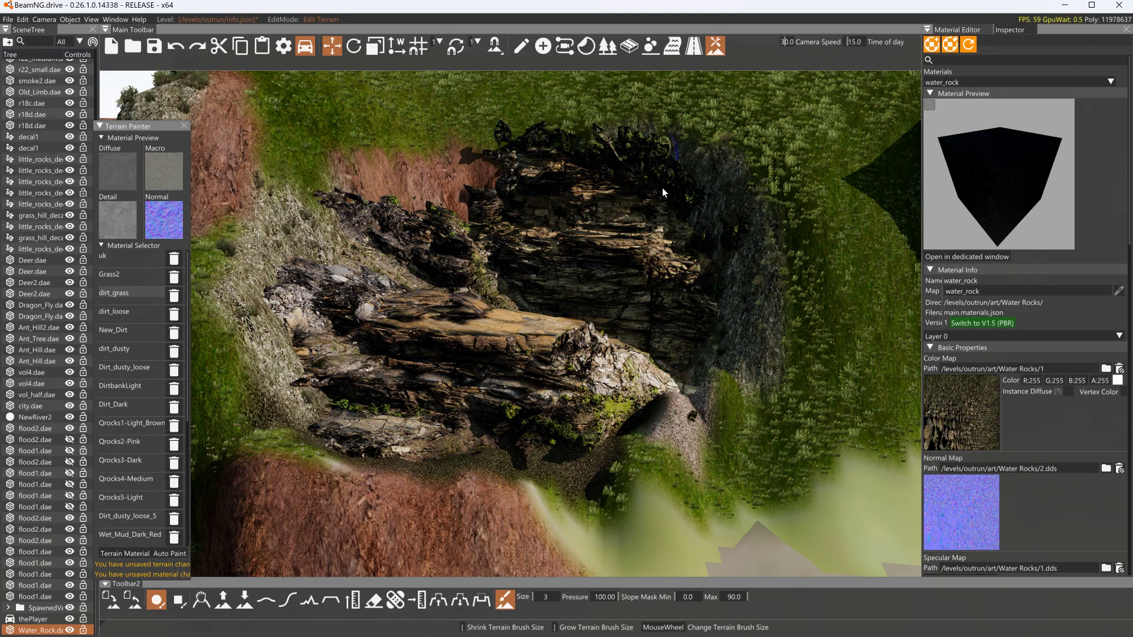
Try the Dirtbank and RockCliff3-Dark materials on the terrain beside the rock's blunt end.
{"action": "scroll", "coordinate": [158, 407], "scroll_direction": "down", "scroll_amount": 5}
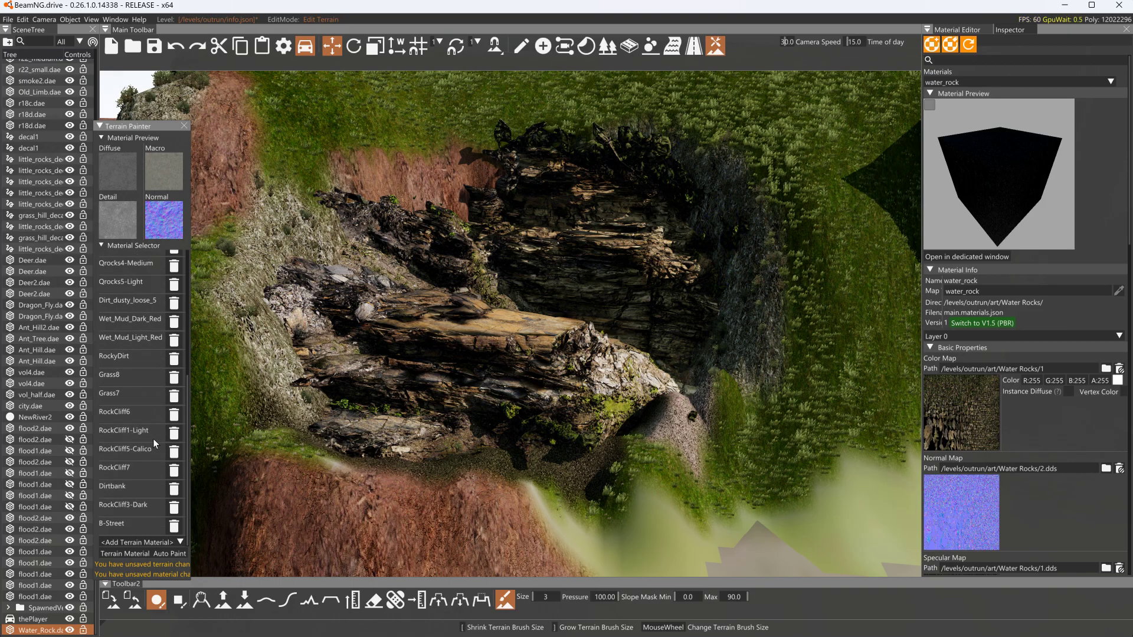
{"action": "left_click", "coordinate": [123, 486]}
{"action": "left_click_drag", "start_coordinate": [289, 345], "coordinate": [285, 358]}
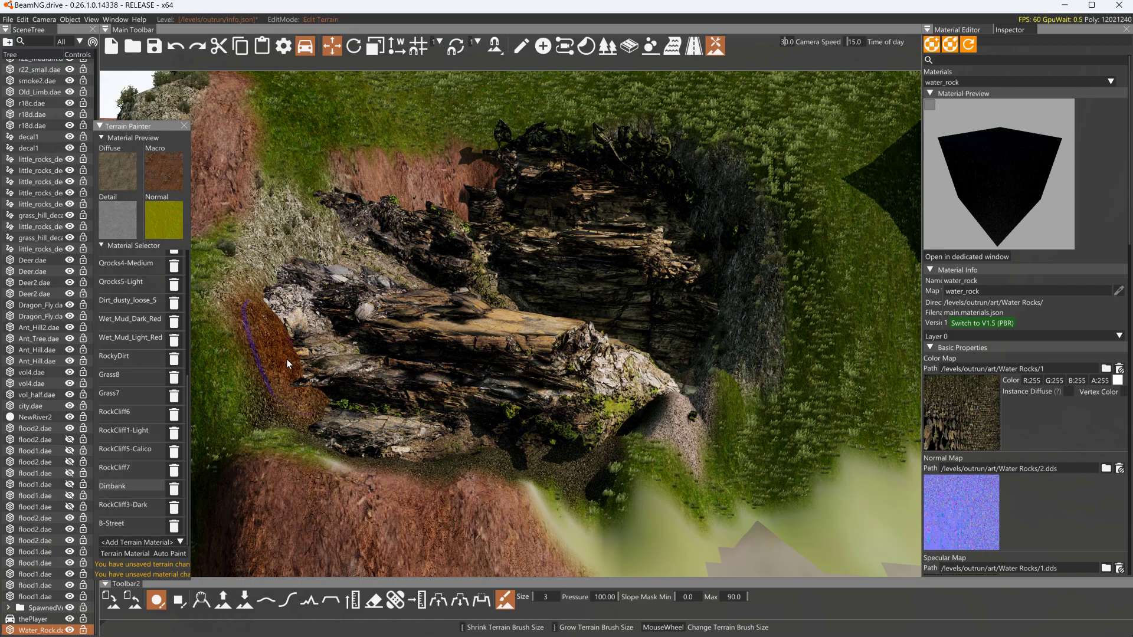
{"action": "left_click", "coordinate": [133, 504]}
{"action": "mouse_move", "coordinate": [253, 406]}
{"action": "left_mouse_down"}
{"action": "mouse_move", "coordinate": [302, 388]}
{"action": "mouse_move", "coordinate": [235, 420]}
{"action": "left_mouse_up"}
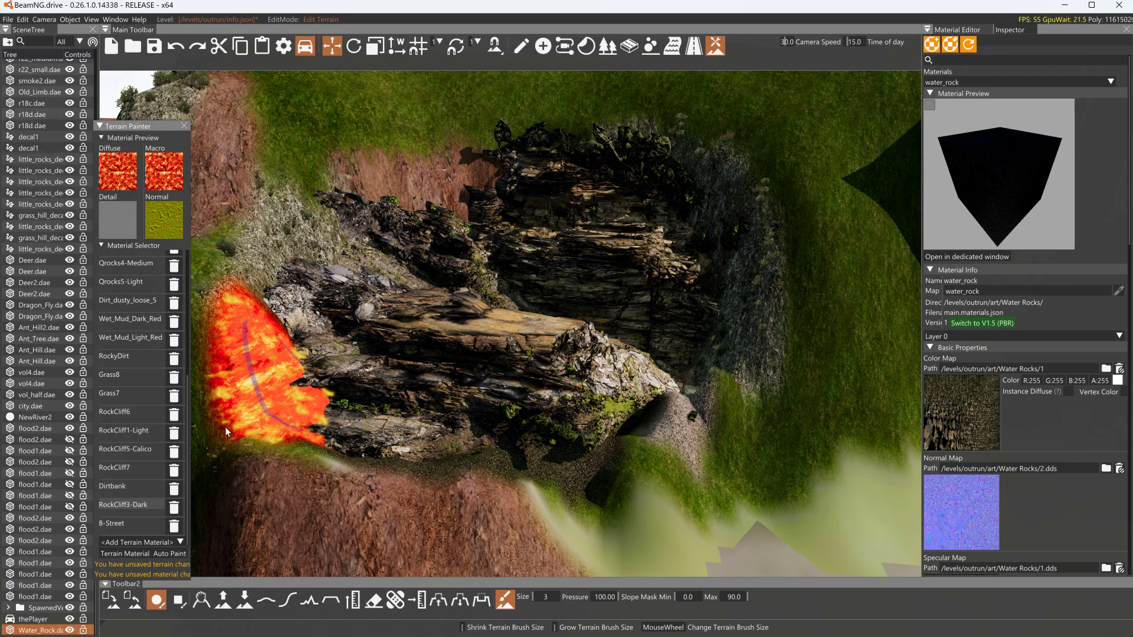
Paint B-Street over the terrain beside the rock's blunt end and try Grass8 on the same patch.
{"action": "left_click", "coordinate": [118, 524]}
{"action": "mouse_move", "coordinate": [260, 354]}
{"action": "left_mouse_down"}
{"action": "mouse_move", "coordinate": [236, 372]}
{"action": "mouse_move", "coordinate": [224, 407]}
{"action": "mouse_move", "coordinate": [306, 409]}
{"action": "mouse_move", "coordinate": [228, 440]}
{"action": "left_mouse_up"}
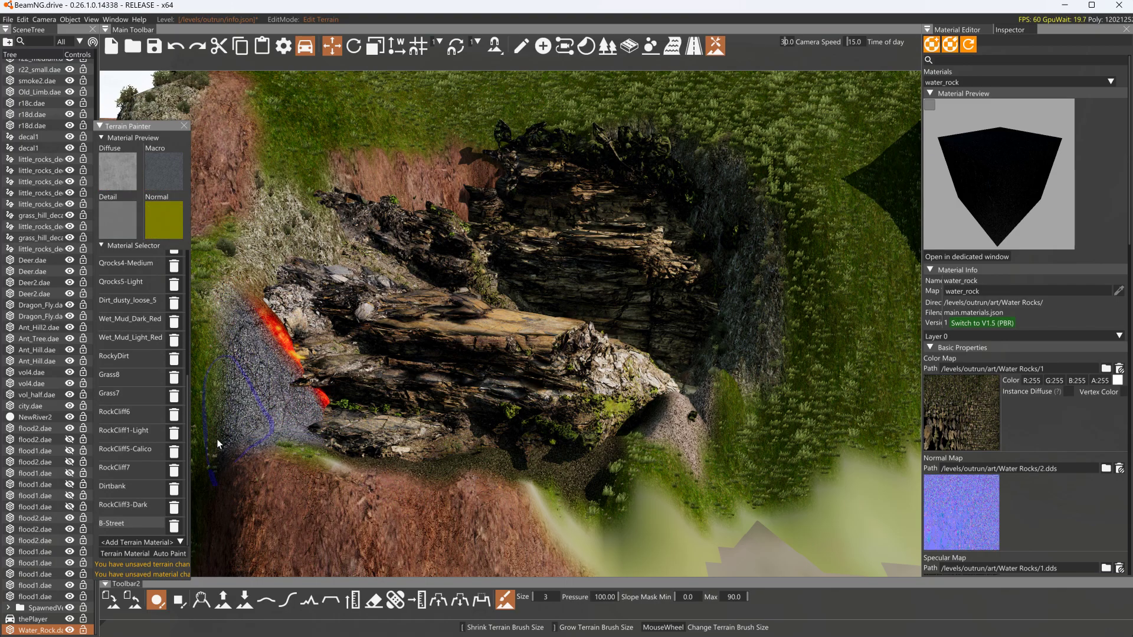
{"action": "left_click", "coordinate": [121, 376]}
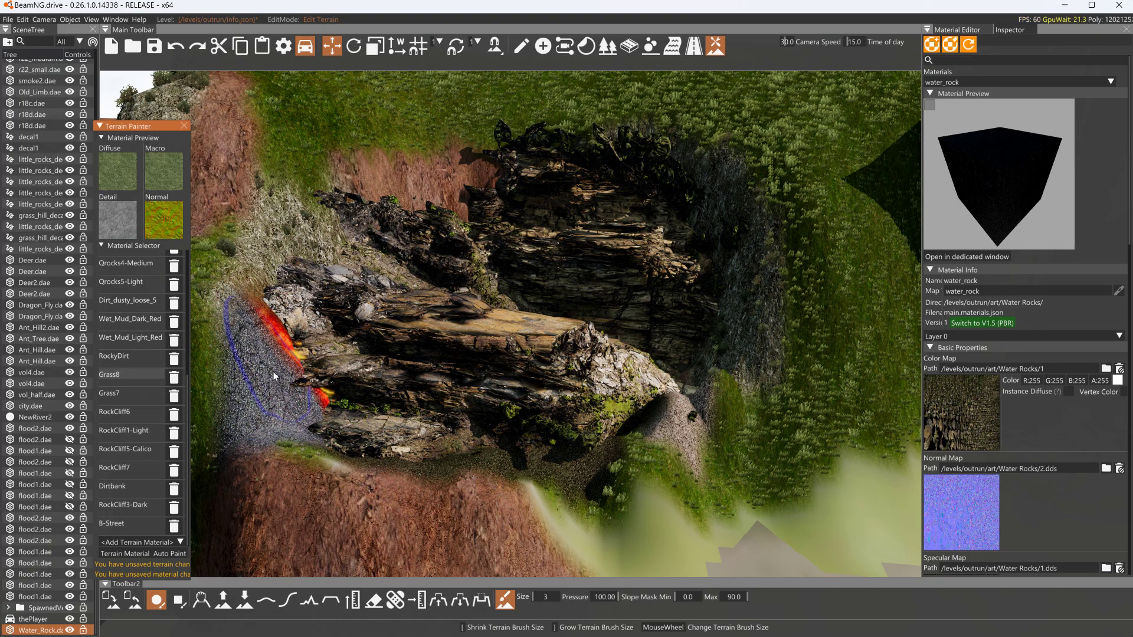
{"action": "left_click", "coordinate": [272, 370]}
Try Wet_Mud_Light_Red and Wet_Mud_Dark_Red on the terrain strip bordering the rock's blunt end.
{"action": "left_click", "coordinate": [132, 337]}
{"action": "mouse_move", "coordinate": [260, 353]}
{"action": "left_mouse_down"}
{"action": "mouse_move", "coordinate": [285, 366]}
{"action": "mouse_move", "coordinate": [281, 374]}
{"action": "left_mouse_up"}
{"action": "left_click", "coordinate": [137, 319]}
{"action": "left_click_drag", "start_coordinate": [250, 296], "coordinate": [285, 384]}
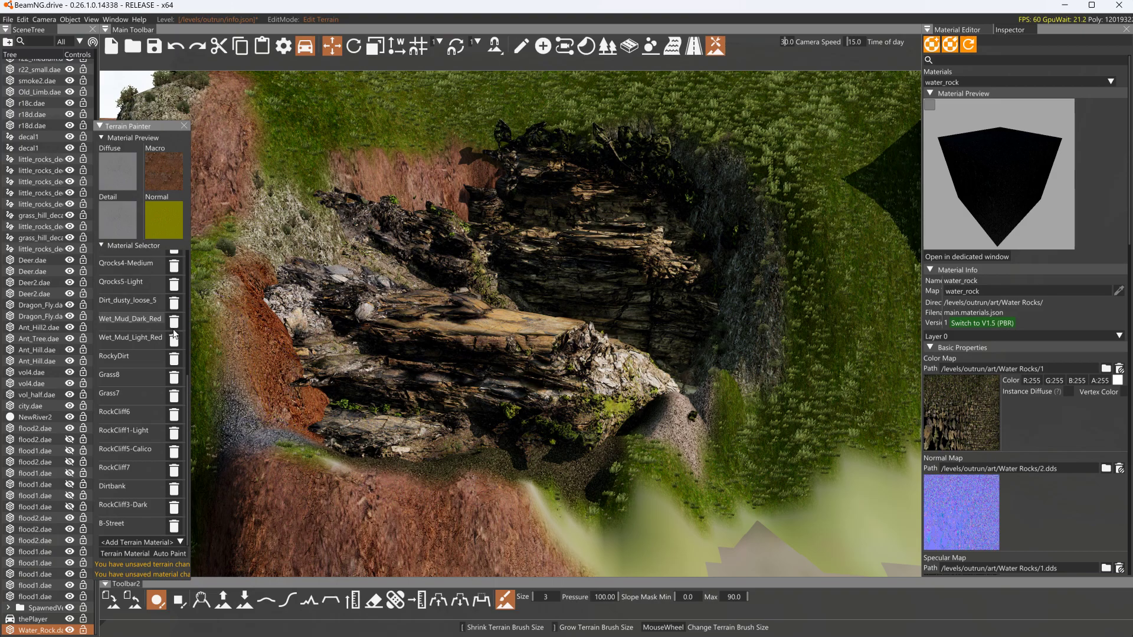
Cover the strip beside the rock's blunt end with Dirt_dusty_loose_5, and paint Qrocks5-Light over it along the rock edge.
{"action": "left_click", "coordinate": [131, 301]}
{"action": "mouse_move", "coordinate": [236, 271]}
{"action": "left_mouse_down"}
{"action": "mouse_move", "coordinate": [269, 349]}
{"action": "mouse_move", "coordinate": [288, 359]}
{"action": "left_mouse_up"}
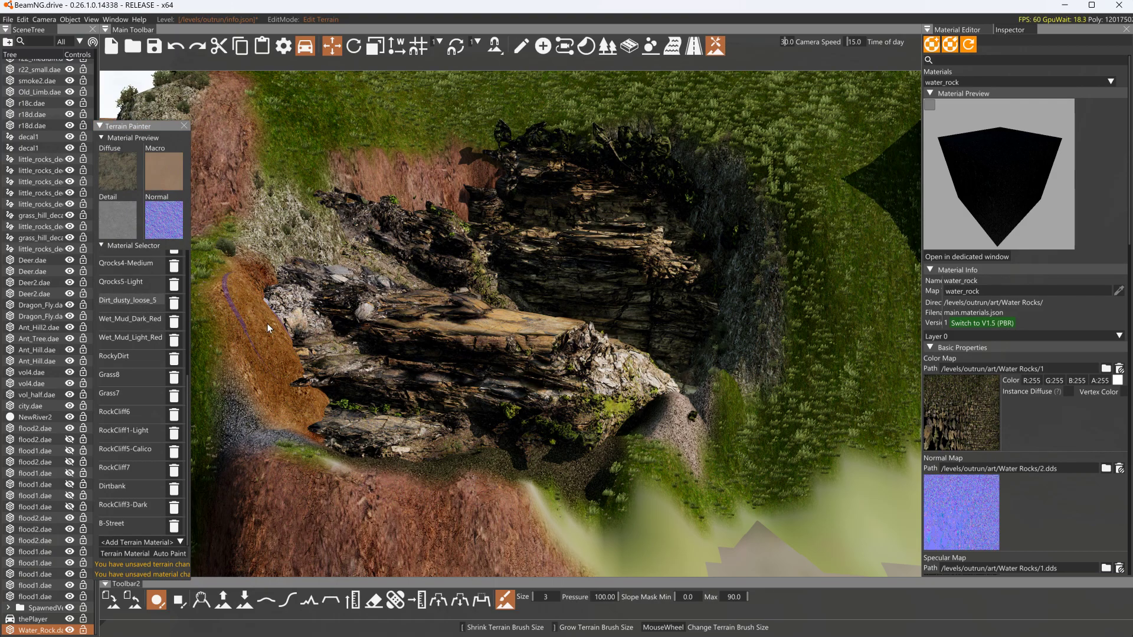
{"action": "left_click", "coordinate": [145, 284]}
{"action": "mouse_move", "coordinate": [227, 272]}
{"action": "left_mouse_down"}
{"action": "mouse_move", "coordinate": [274, 321]}
{"action": "mouse_move", "coordinate": [309, 386]}
{"action": "left_mouse_up"}
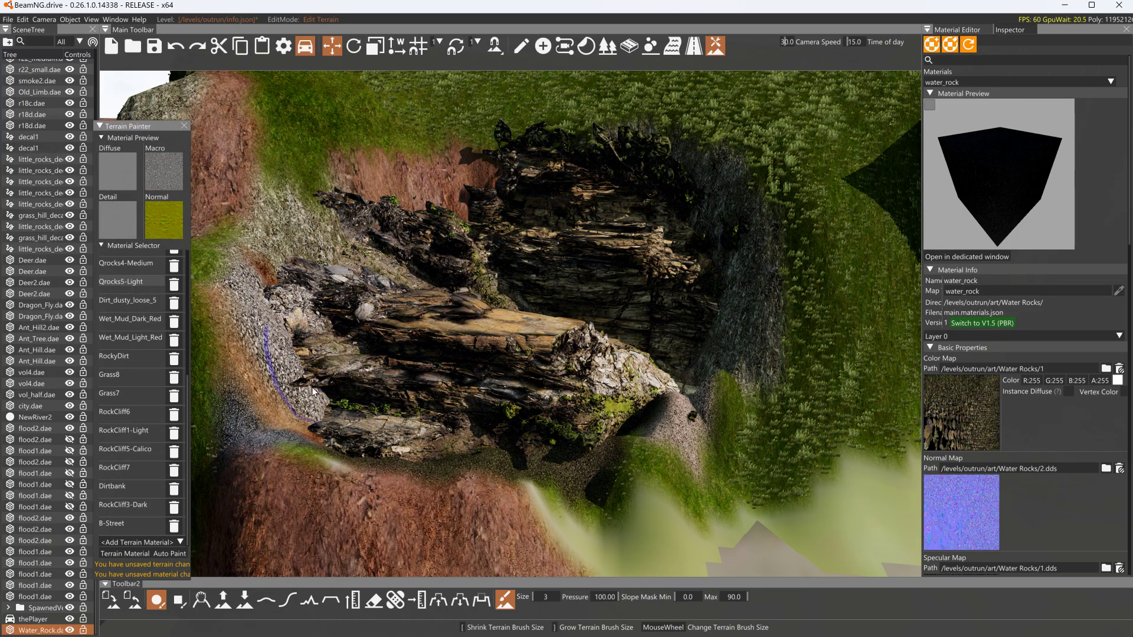